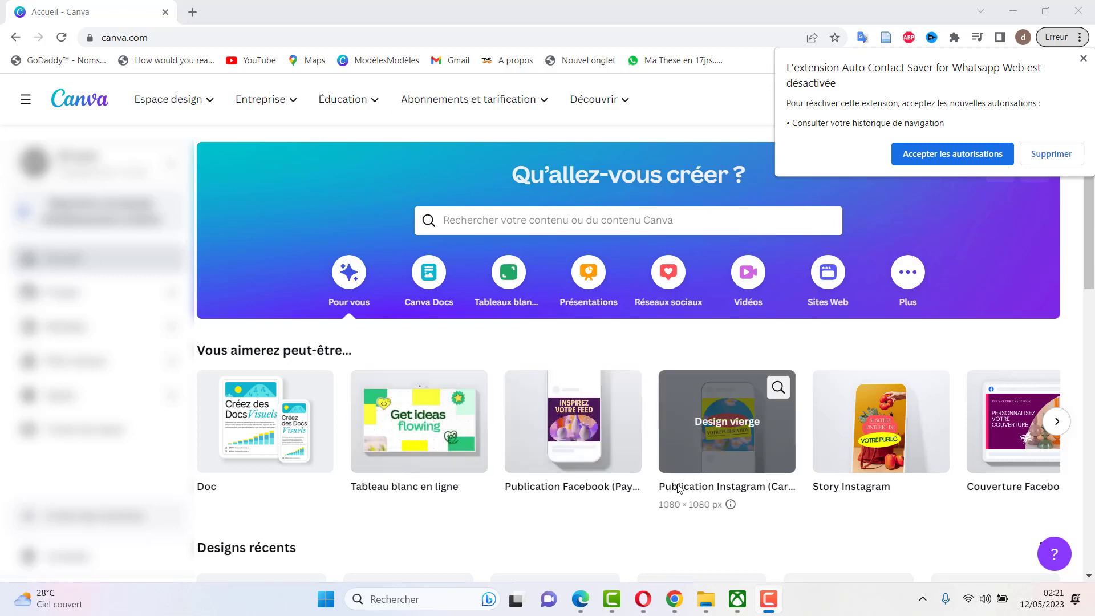
# Step: Create a blank 1080 × 1080 px Publication Instagram (Carré) design
pyautogui.click(719, 428)
pyautogui.click(720, 429)
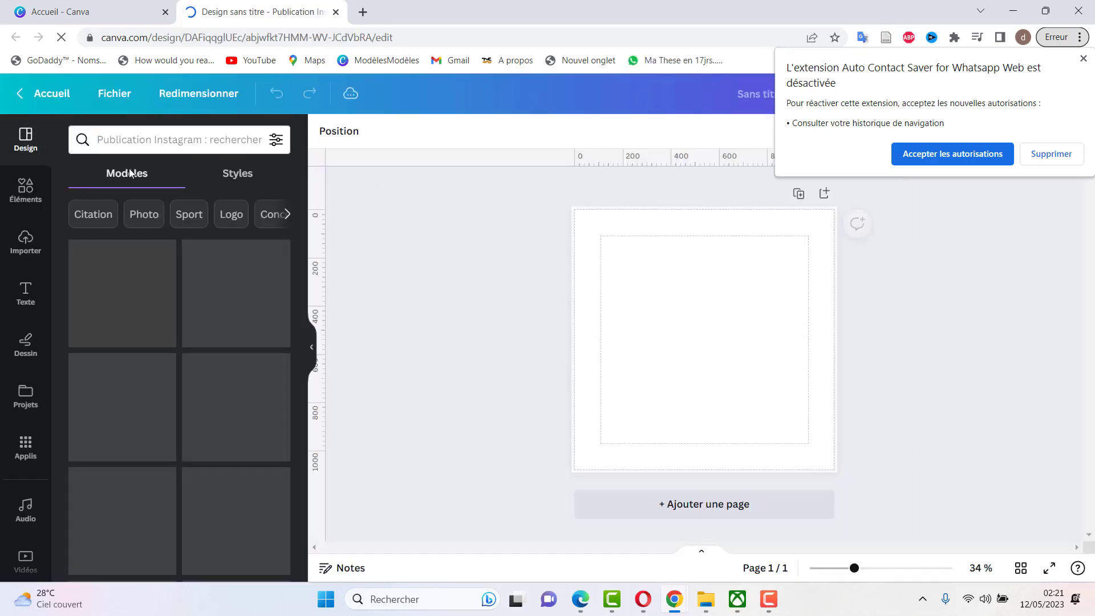
pyautogui.click(30, 199)
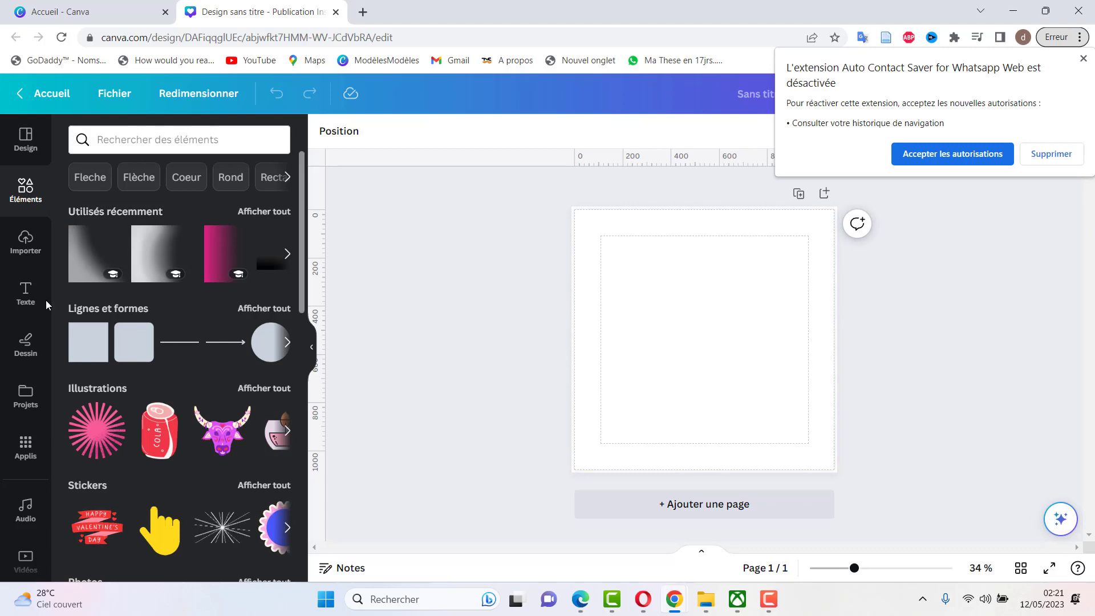
# Step: Add the uploaded photo of the woman in white, enlarge it to the page's full height and place it on the page's right half
pyautogui.click(20, 242)
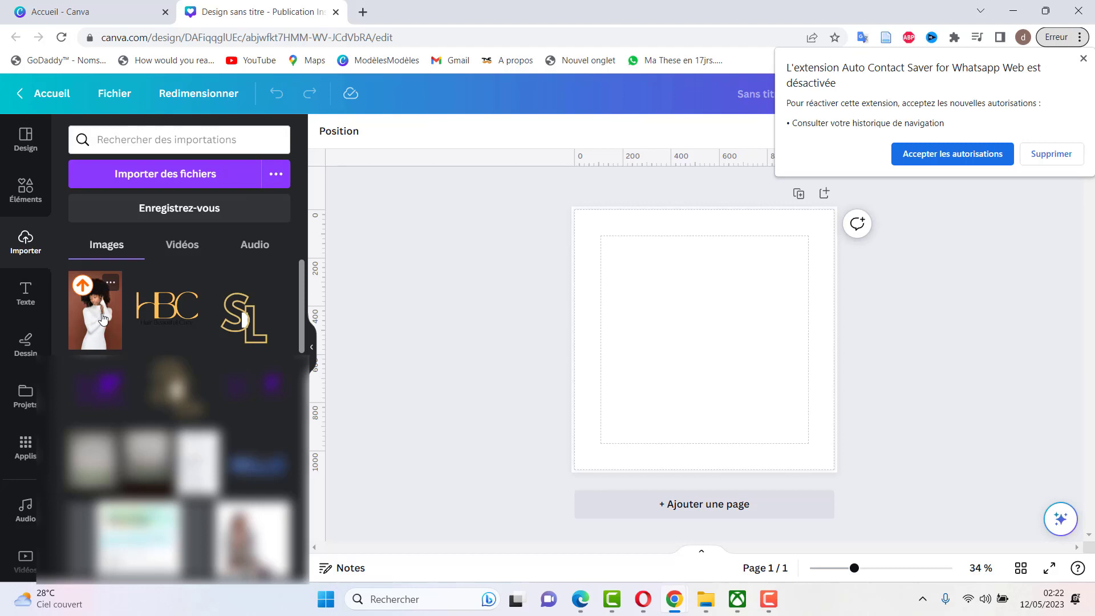
pyautogui.click(103, 318)
pyautogui.moveTo(760, 254); pyautogui.dragTo(795, 205)
pyautogui.moveTo(790, 422); pyautogui.dragTo(821, 430)
pyautogui.moveTo(681, 340); pyautogui.dragTo(708, 341)
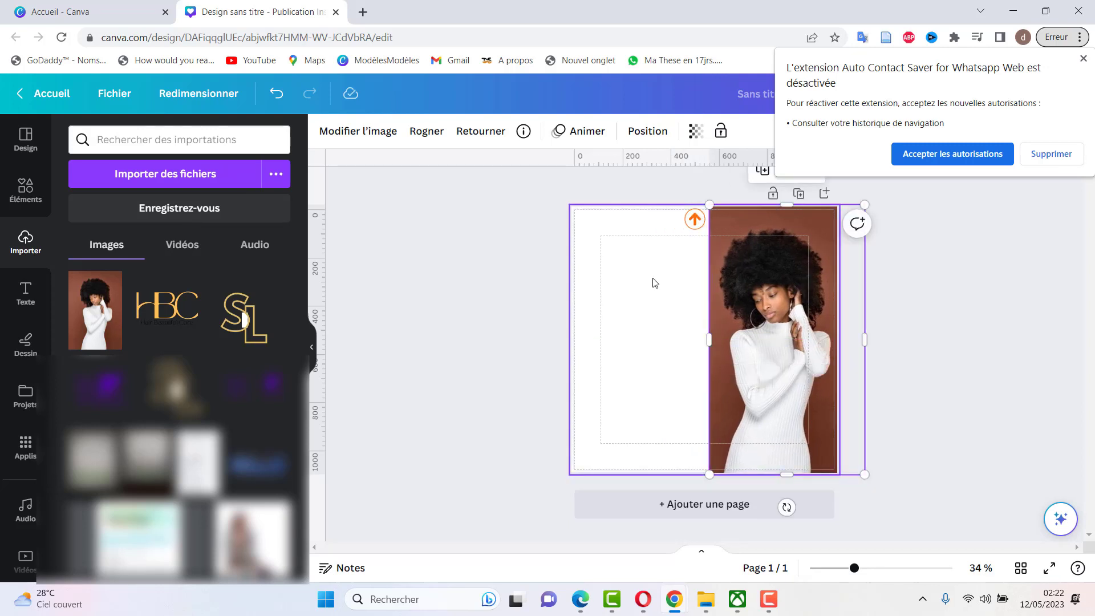
# Step: Duplicate the photo and remove the copy's background with the background eraser
pyautogui.click(762, 171)
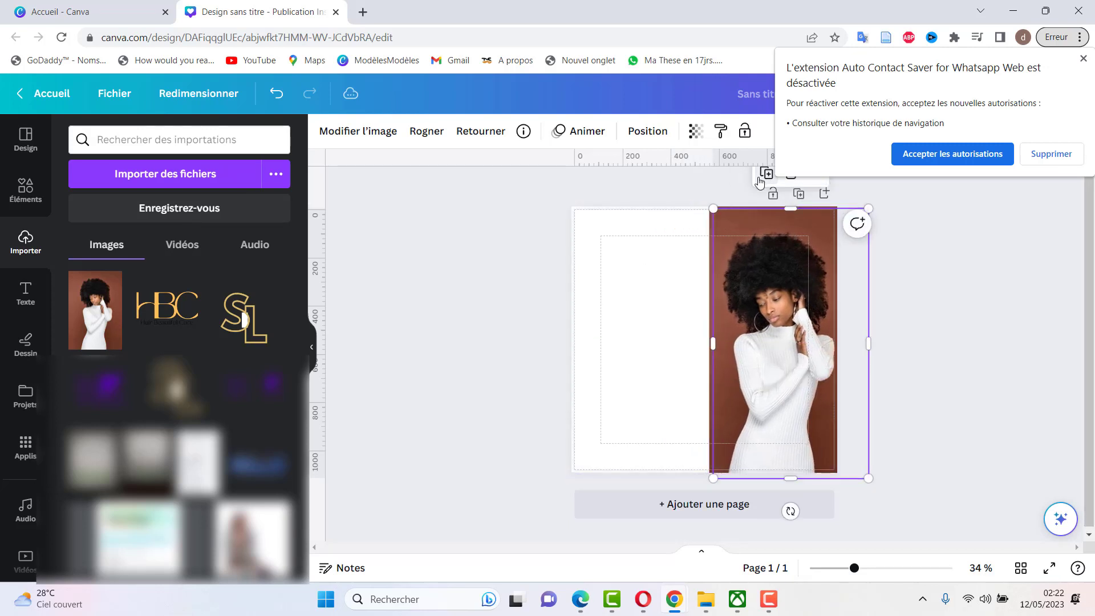
pyautogui.click(335, 134)
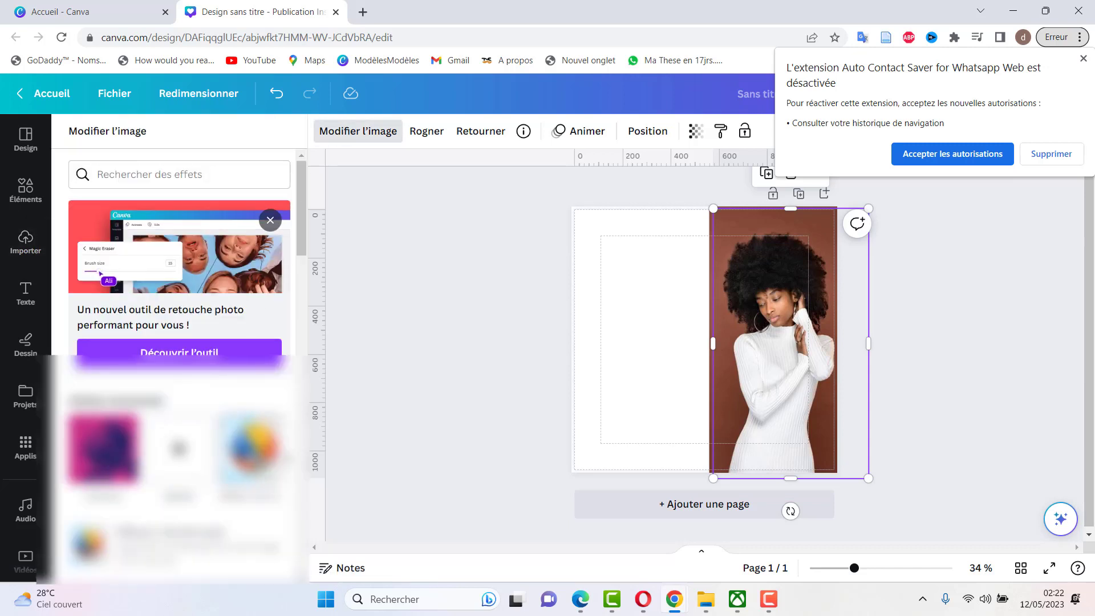
pyautogui.click(253, 443)
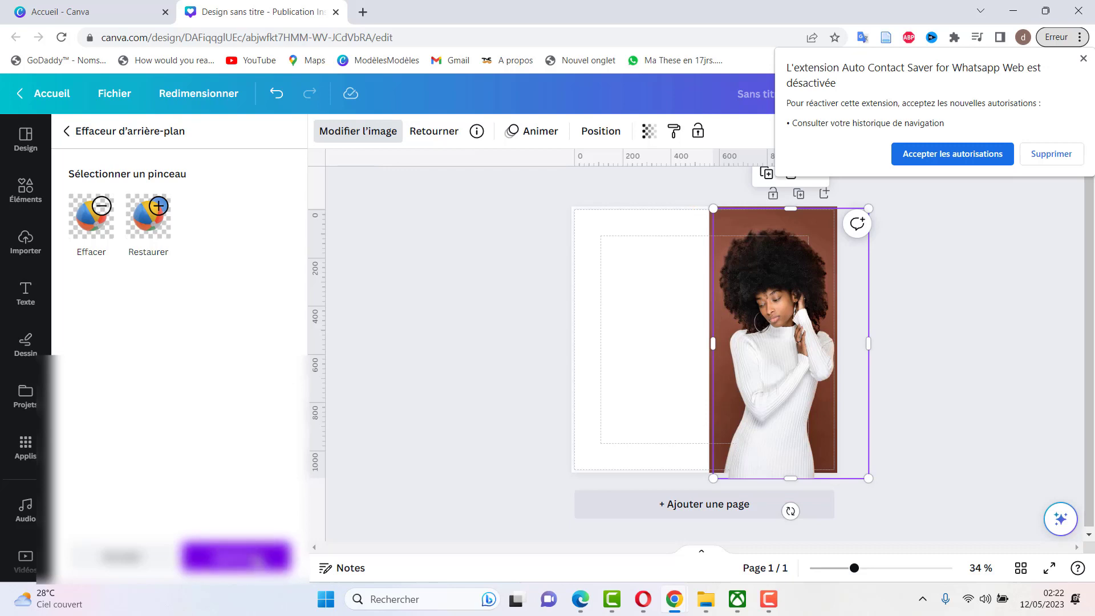
pyautogui.click(257, 561)
# Step: Add a Brillance shadow to the cut-out woman and set its size to 7
pyautogui.scroll(-2, 259, 319)
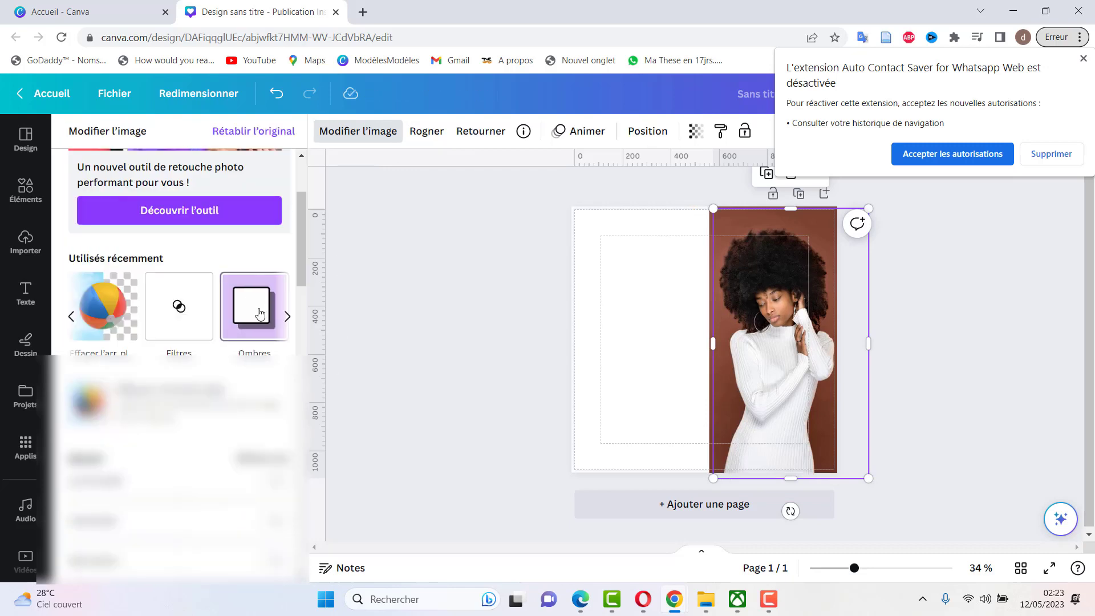
pyautogui.click(259, 314)
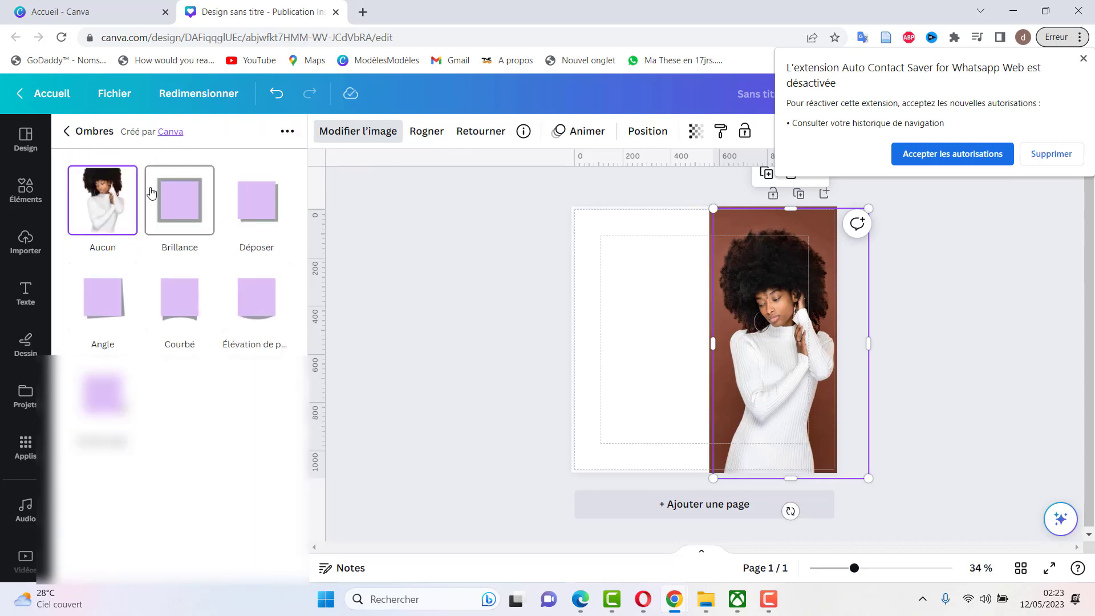
pyautogui.click(194, 197)
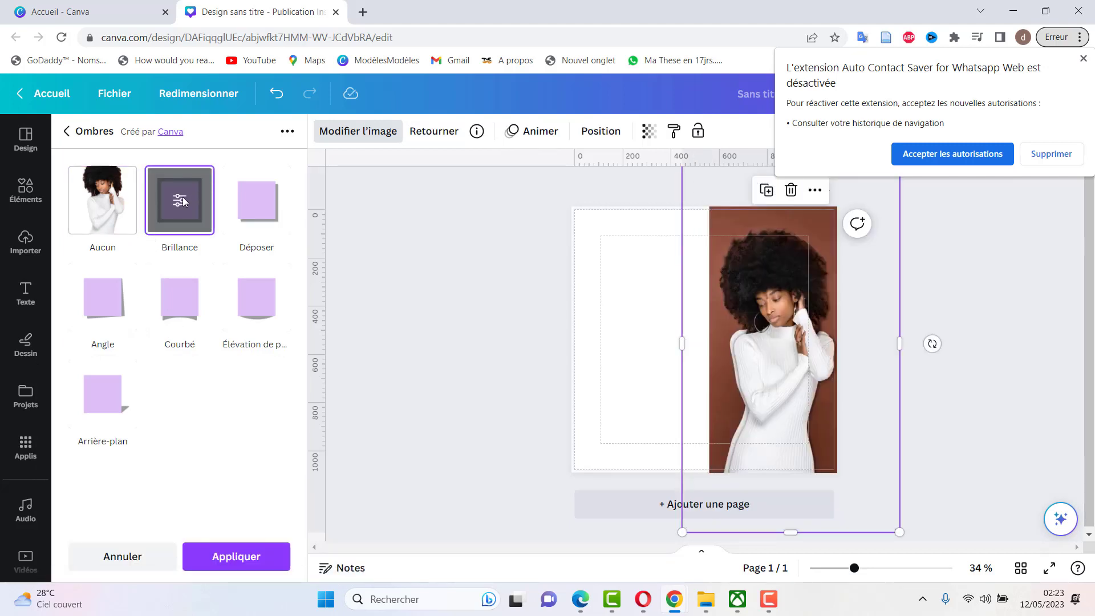
pyautogui.click(182, 198)
pyautogui.moveTo(90, 194); pyautogui.dragTo(85, 141)
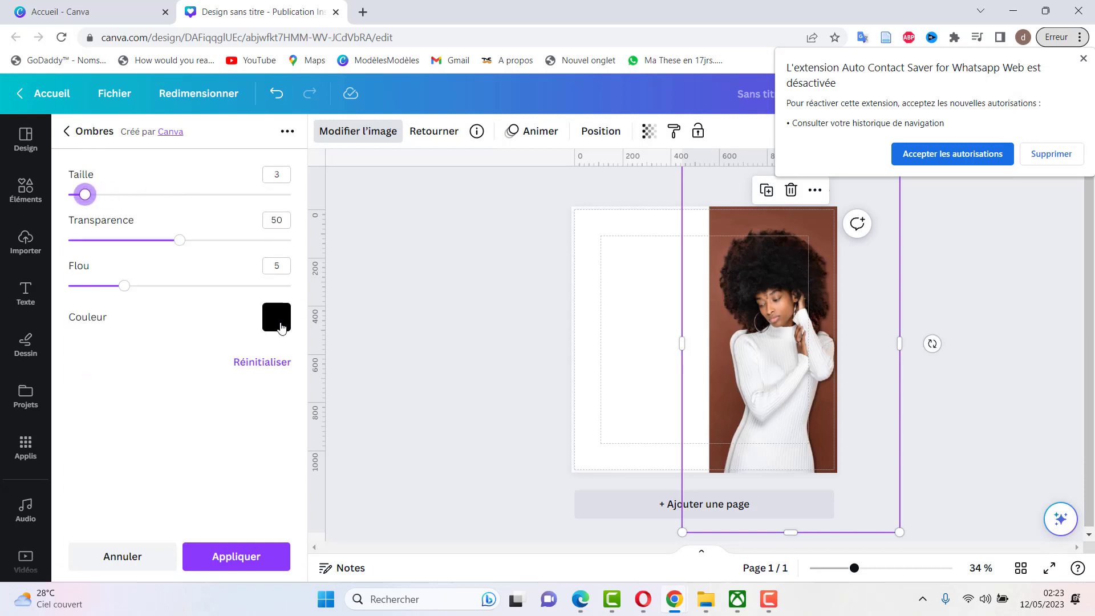
pyautogui.moveTo(86, 190); pyautogui.dragTo(107, 206)
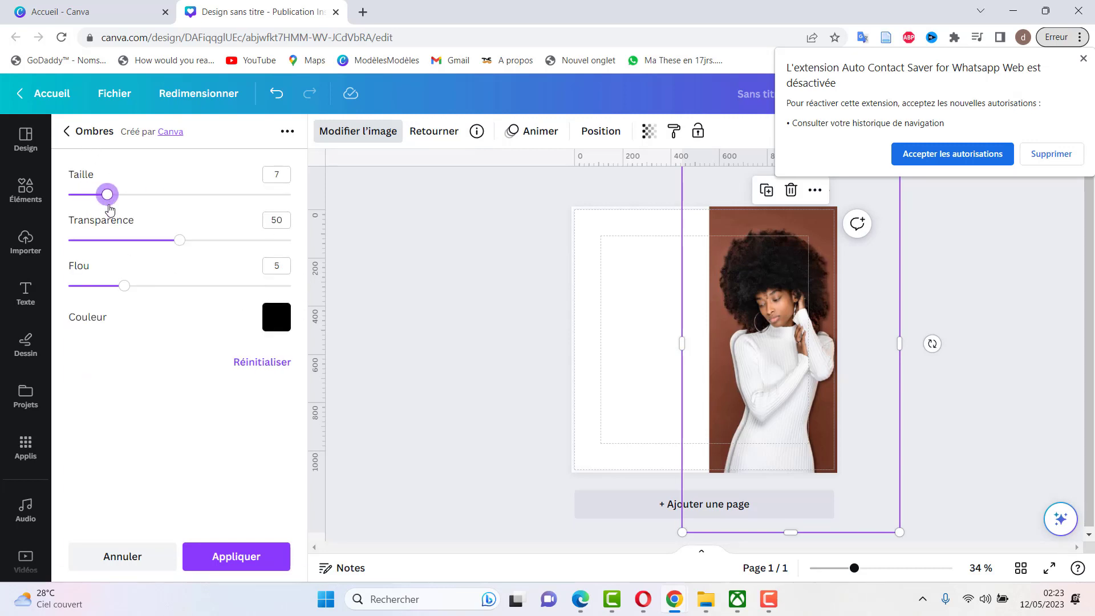
# Step: Change the glow colour to coral red, raise its size to 11 and apply the shadow
pyautogui.click(268, 315)
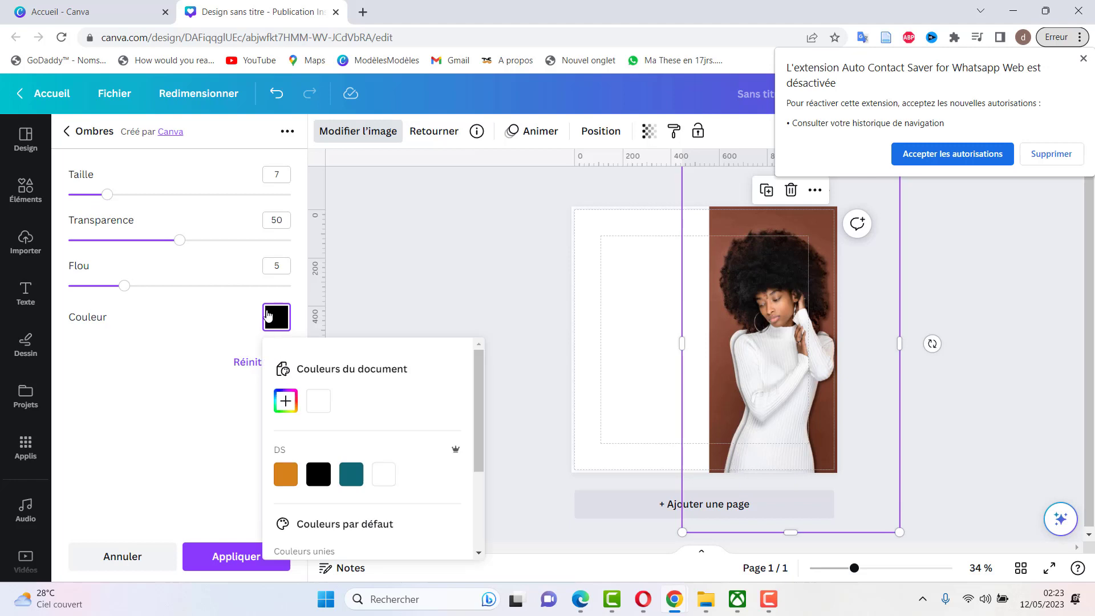
pyautogui.click(285, 400)
pyautogui.click(407, 434)
pyautogui.click(765, 289)
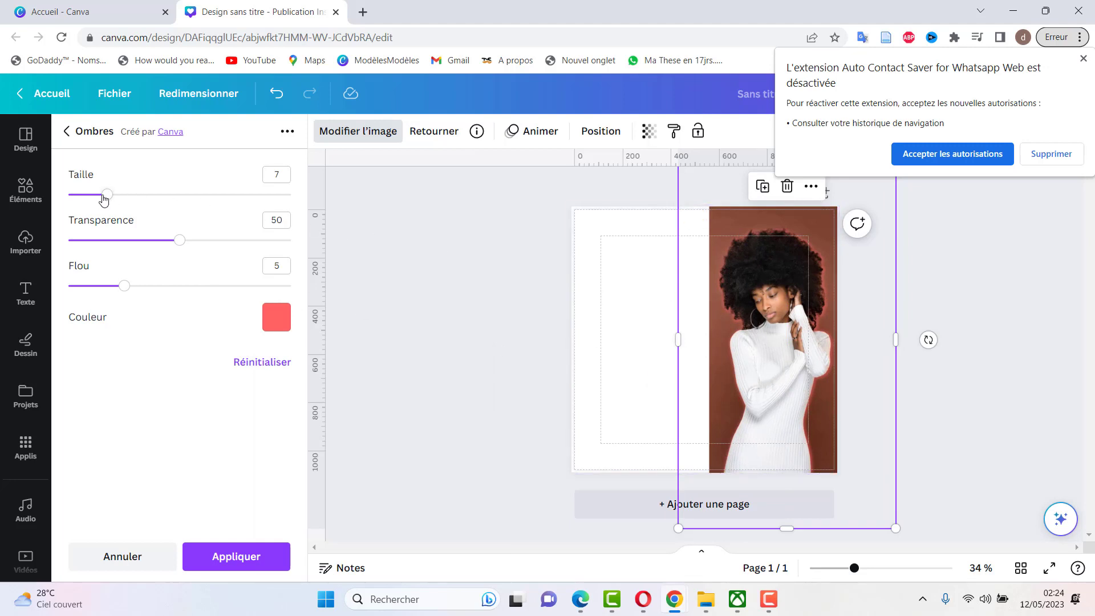
pyautogui.moveTo(106, 198); pyautogui.dragTo(132, 202)
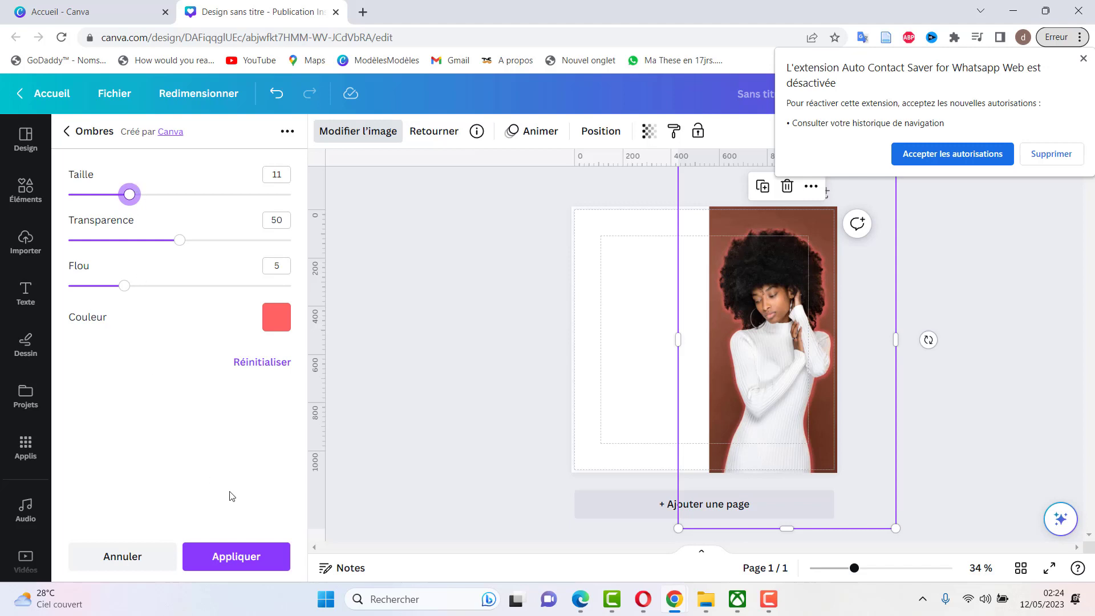
pyautogui.click(240, 553)
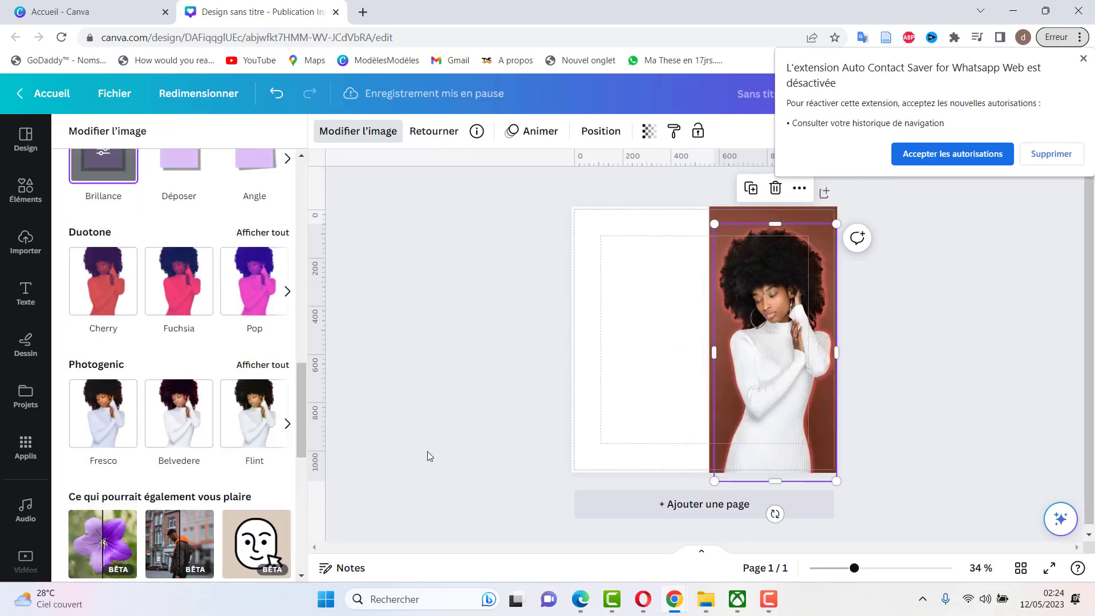
pyautogui.click(771, 313)
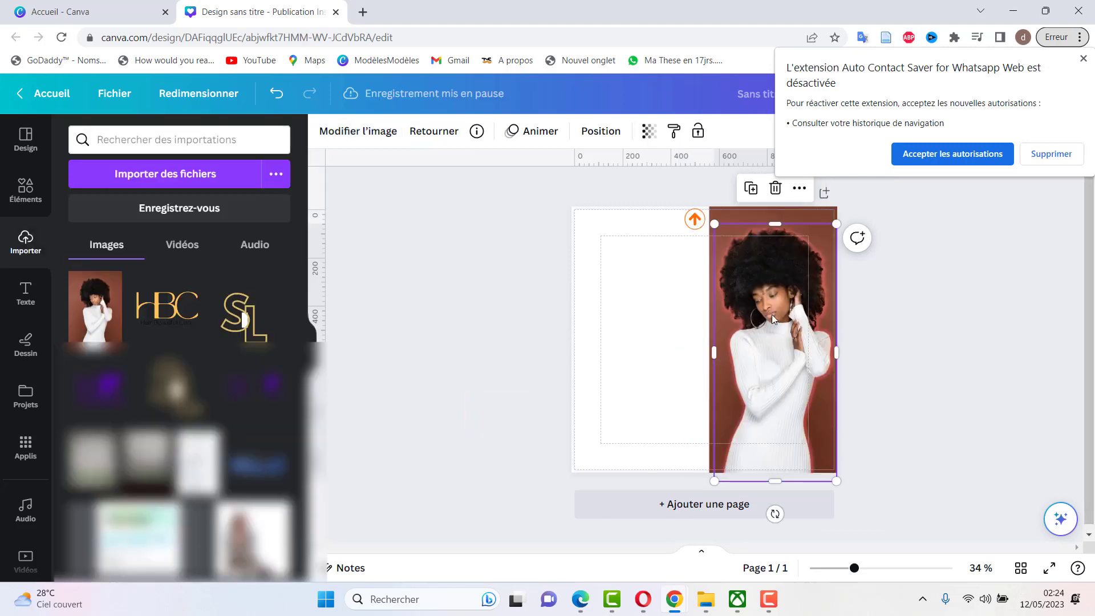
# Step: Add a text box reading "Deal" on the blank half of the page and enlarge it to size 118
pyautogui.click(640, 342)
pyautogui.press('t')
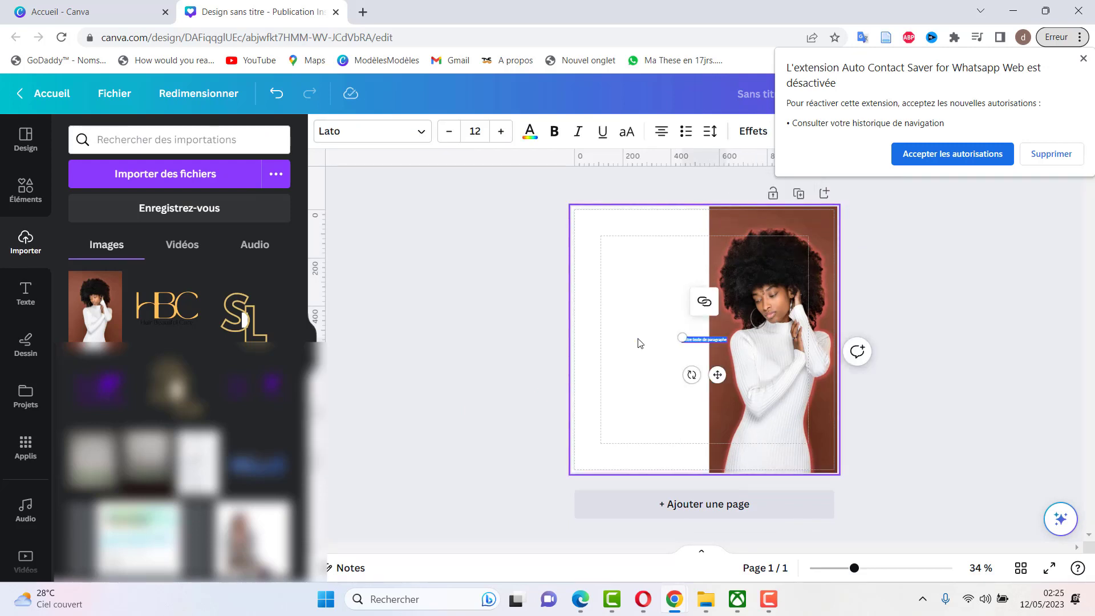
pyautogui.press('BackSpace')
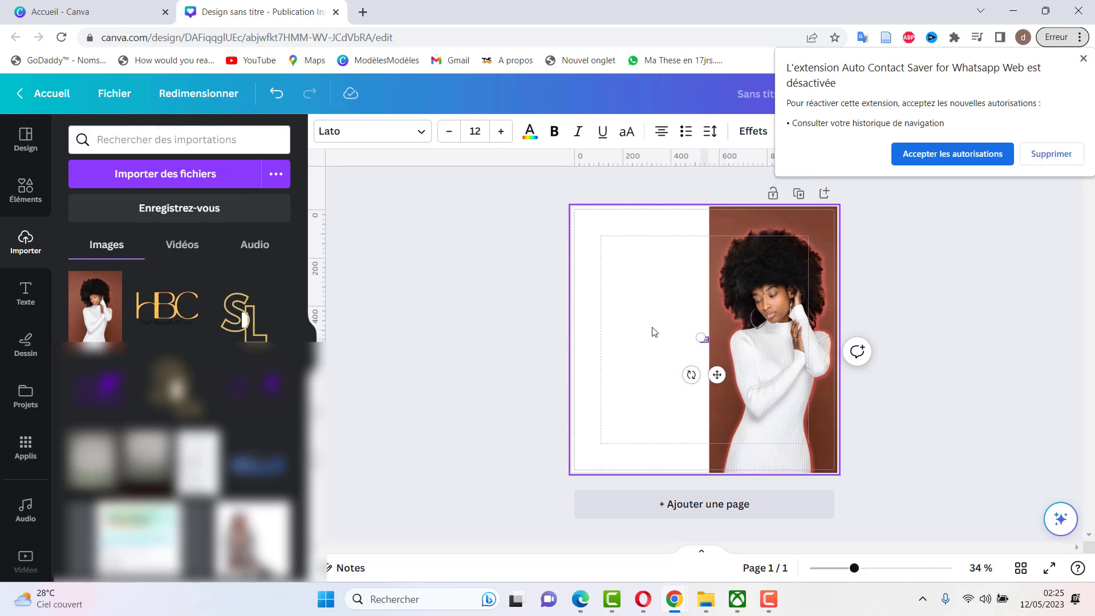
pyautogui.moveTo(696, 334); pyautogui.dragTo(631, 297)
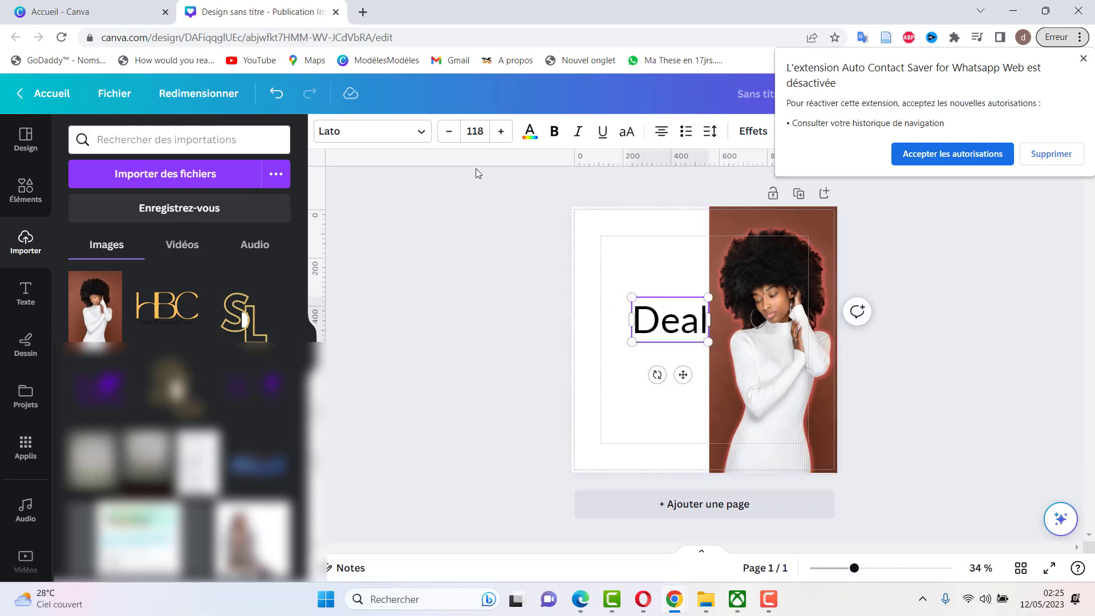
# Step: Set the "Deal" text in the Zoxi font at size 54,8 and move it near the top of the page's blank half
pyautogui.click(420, 132)
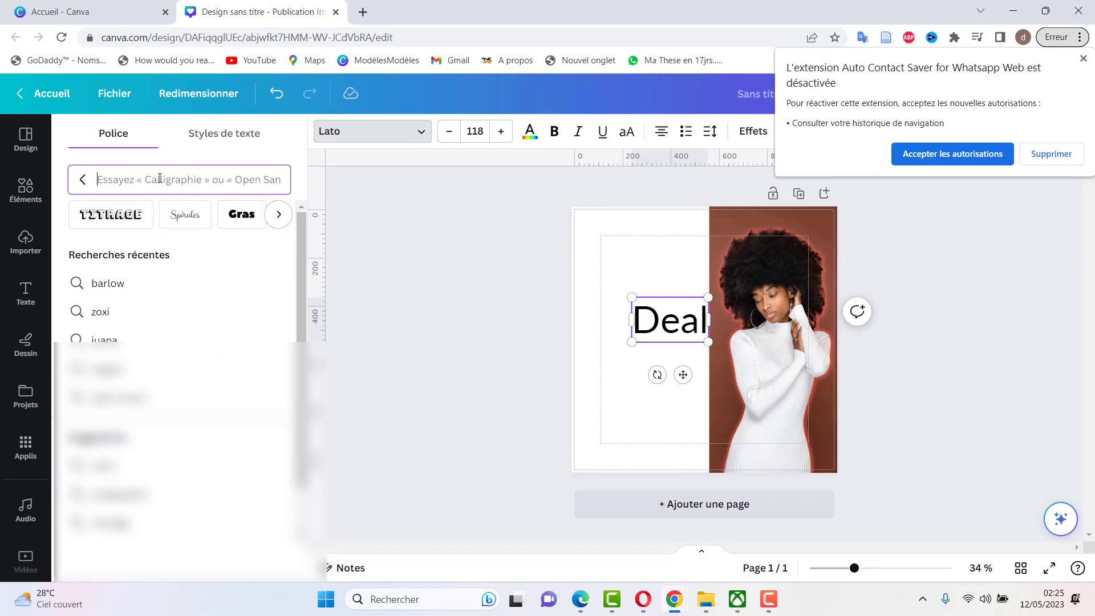
pyautogui.click(120, 313)
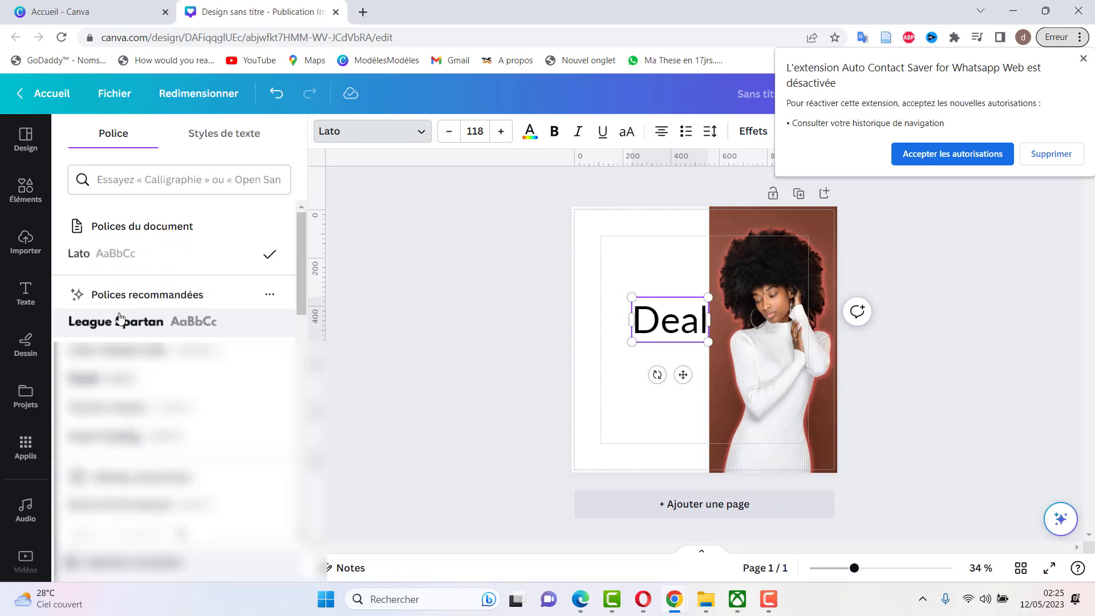
pyautogui.click(133, 179)
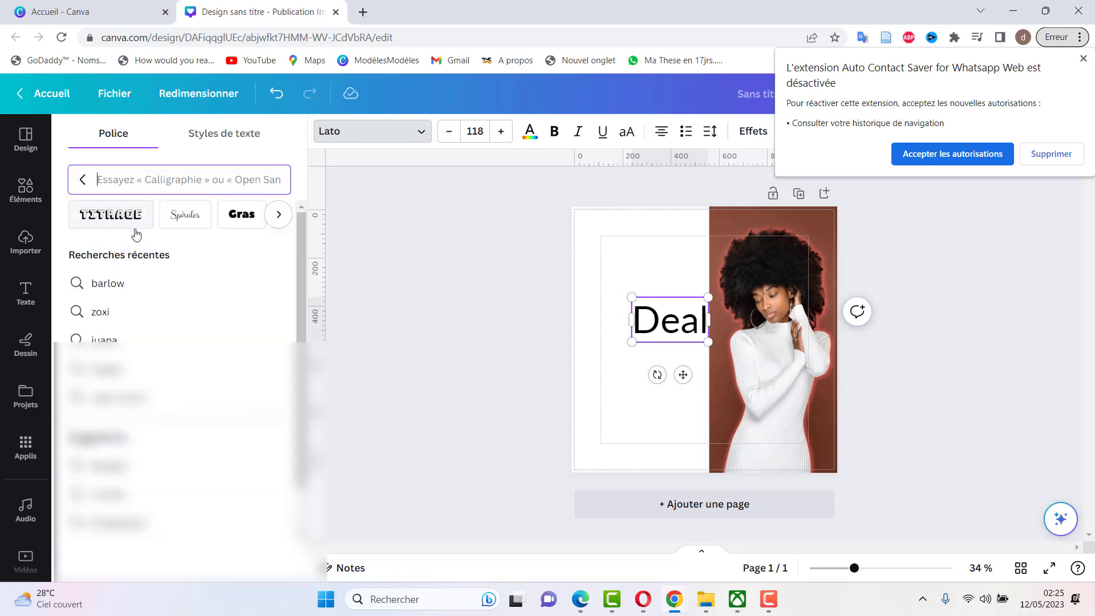
pyautogui.click(113, 311)
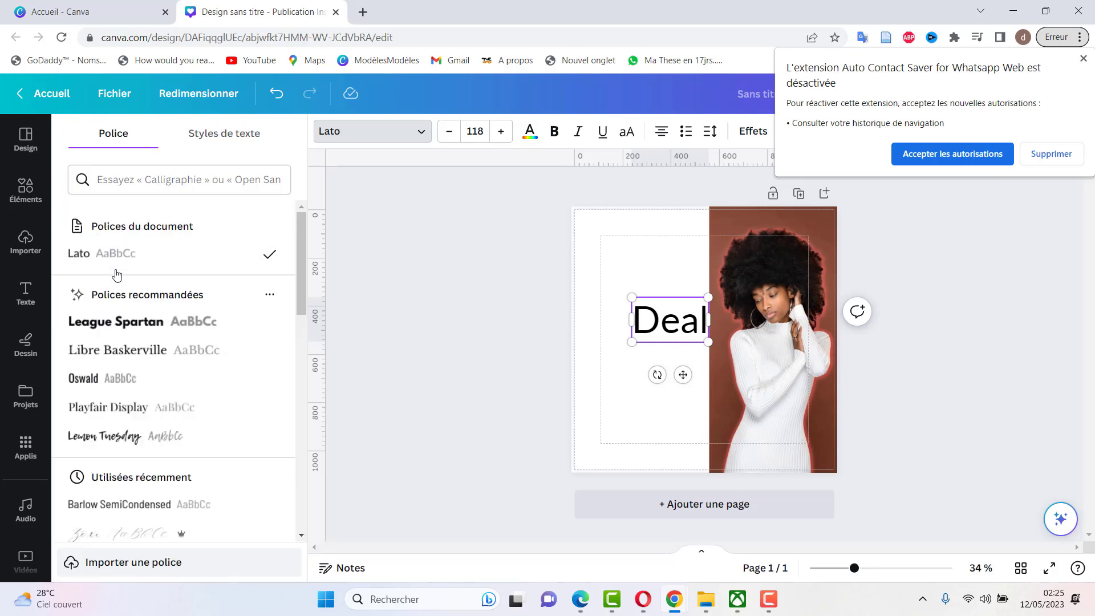
pyautogui.scroll(-3, 133, 421)
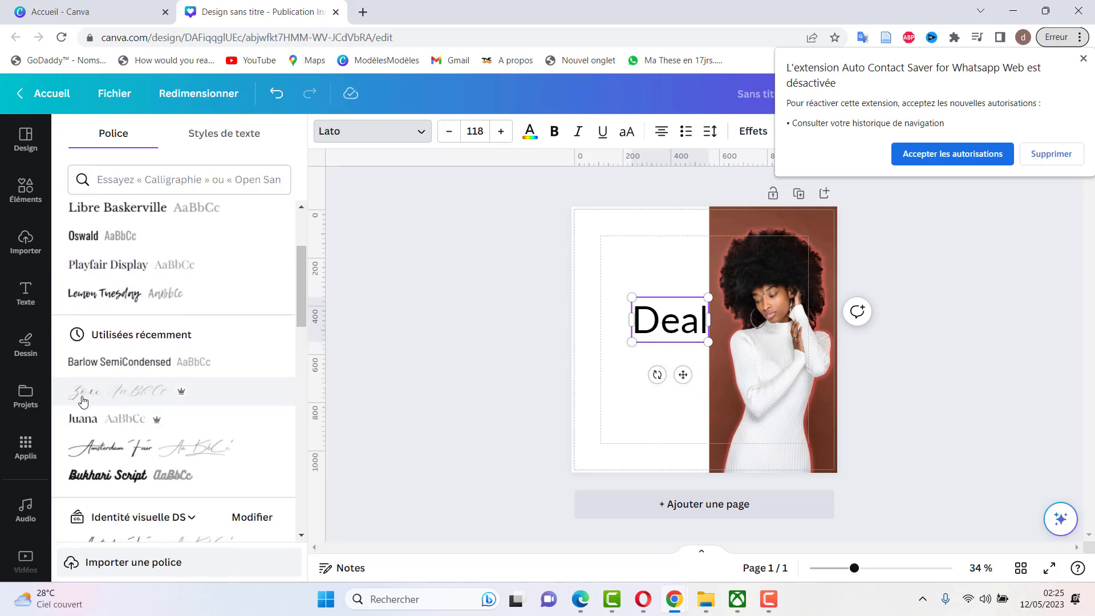
pyautogui.click(142, 398)
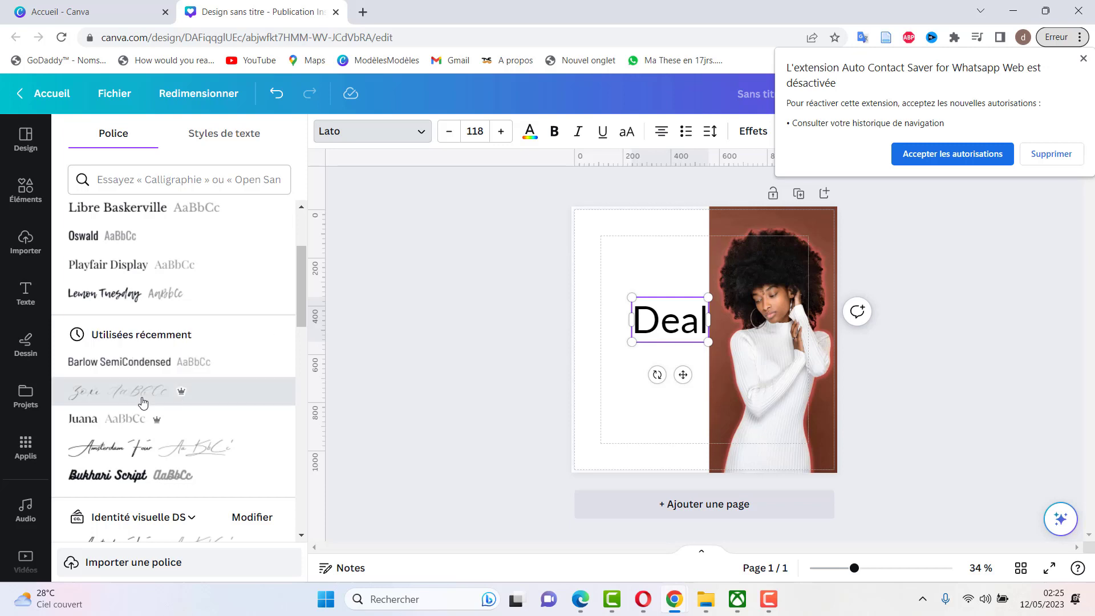
pyautogui.moveTo(645, 313); pyautogui.dragTo(650, 248)
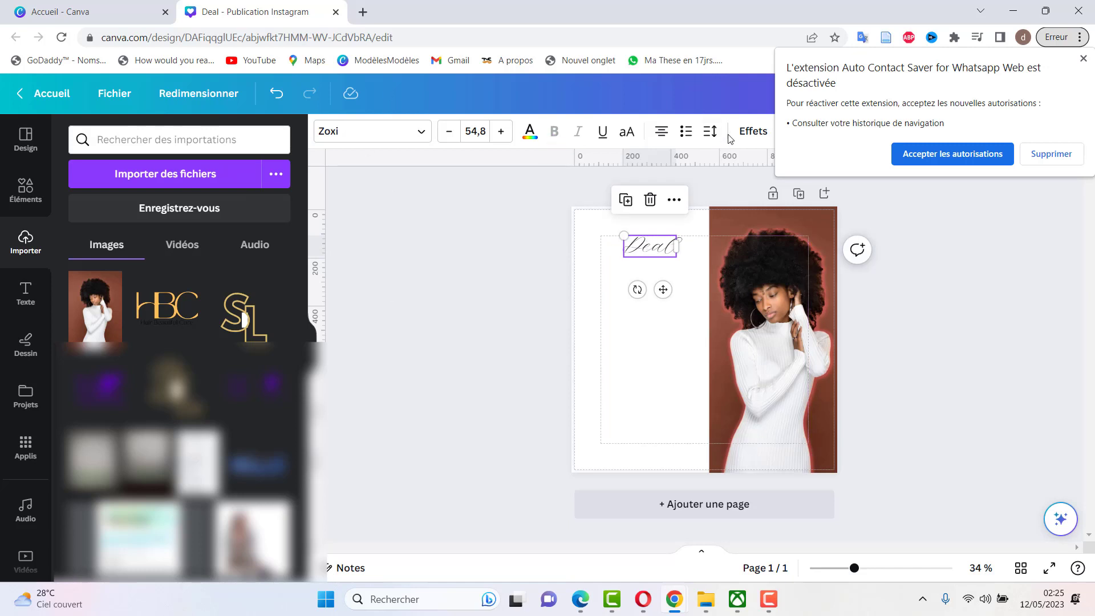
# Step: Apply the Ombres effect to the "Deal" text and sample its shadow colour from the photo
pyautogui.click(752, 131)
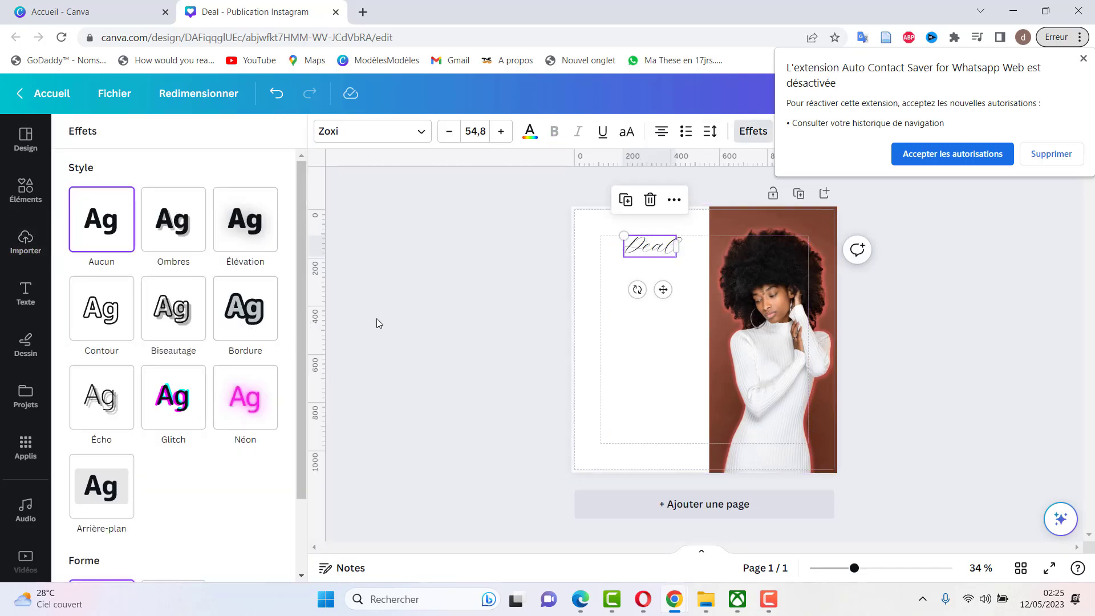
pyautogui.click(159, 242)
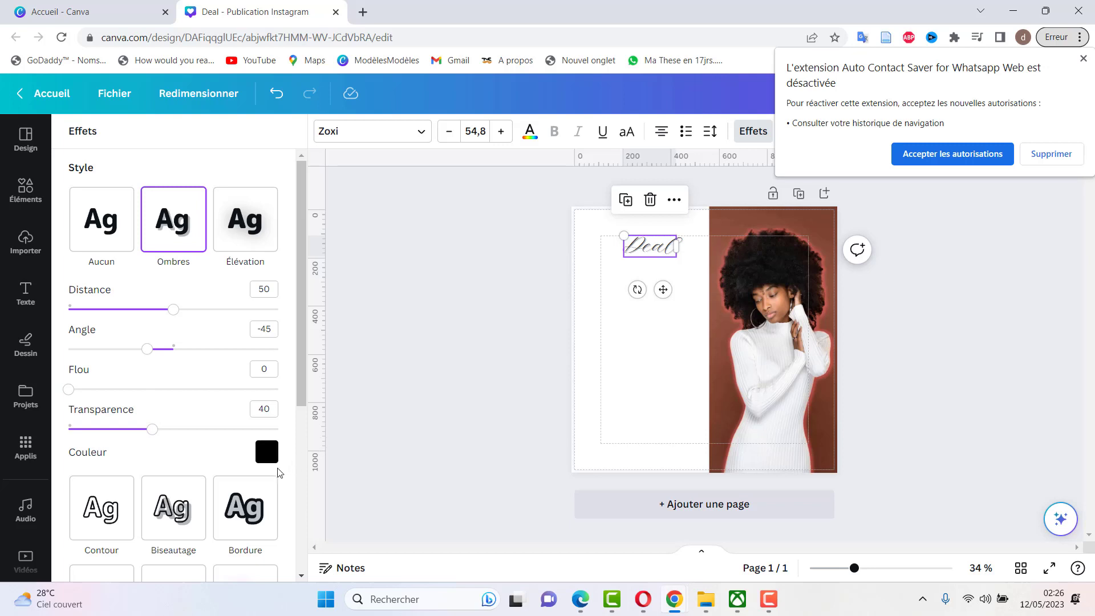
pyautogui.click(267, 453)
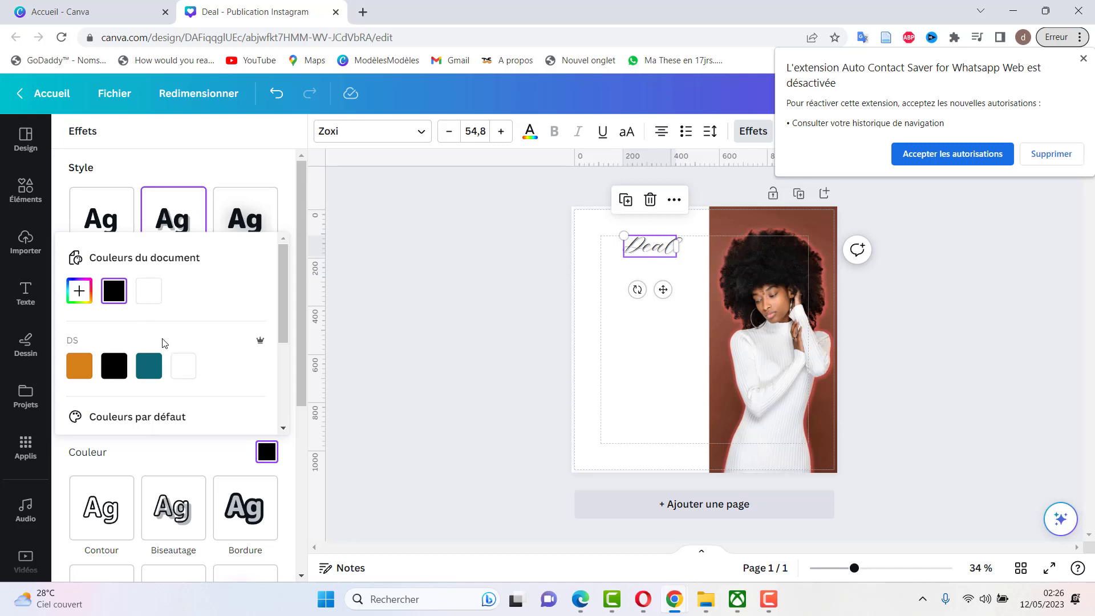
pyautogui.click(79, 291)
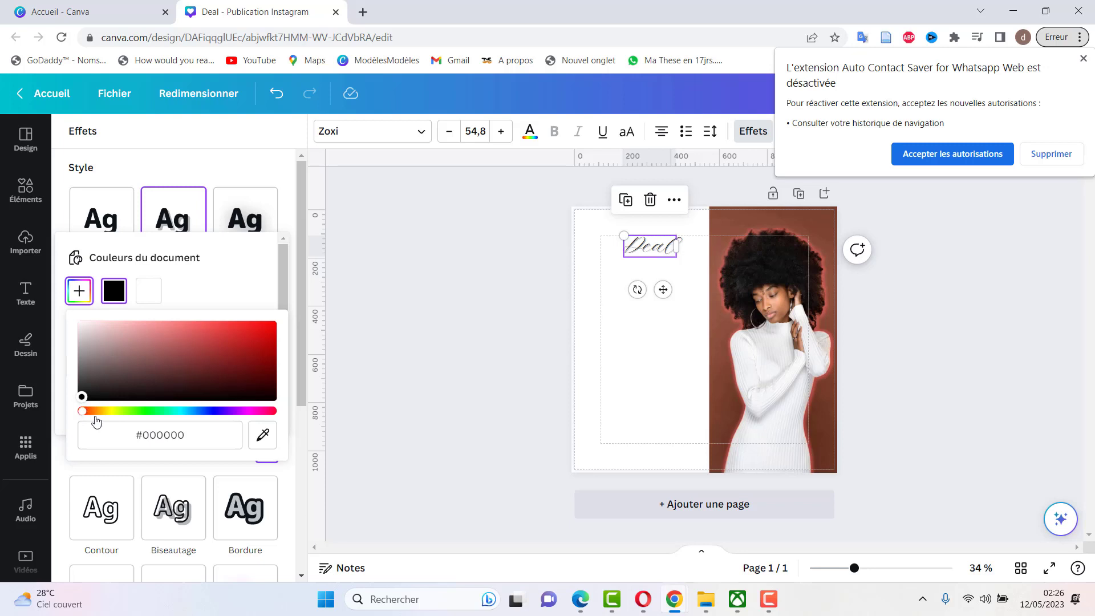
pyautogui.click(262, 434)
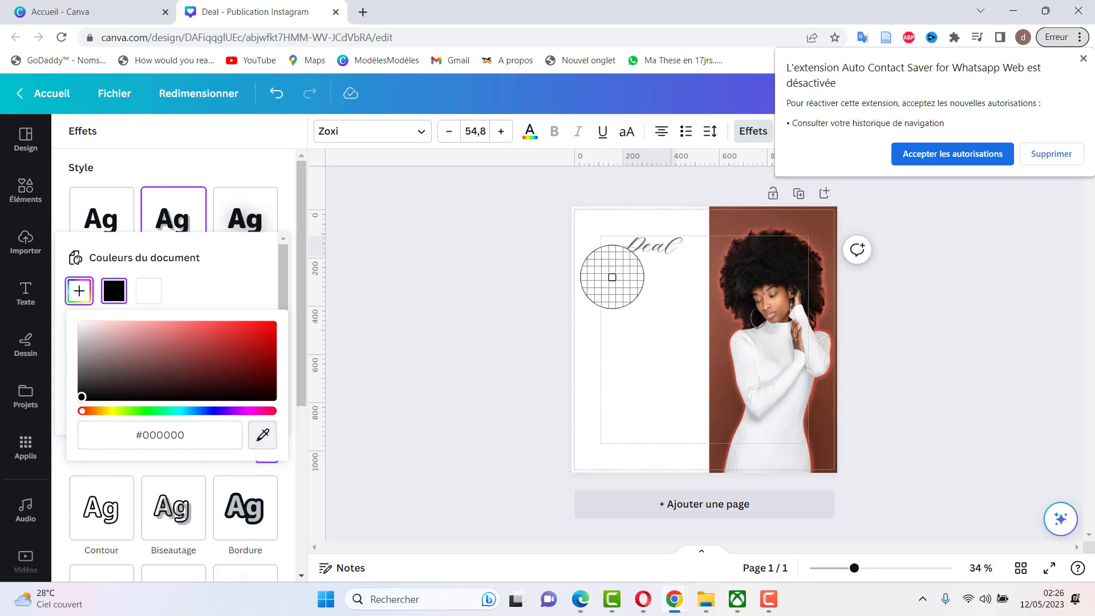
pyautogui.click(752, 231)
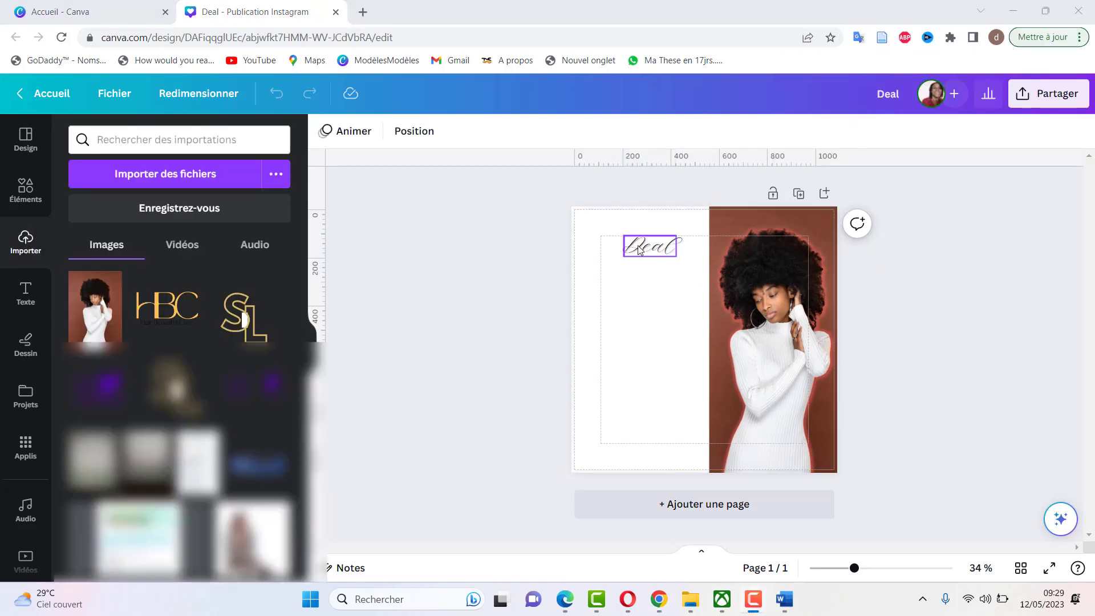
# Step: Duplicate the "Deal" text, place the copy just below it, reword it as "De la semaine" and set it in the Juana font
pyautogui.click(626, 199)
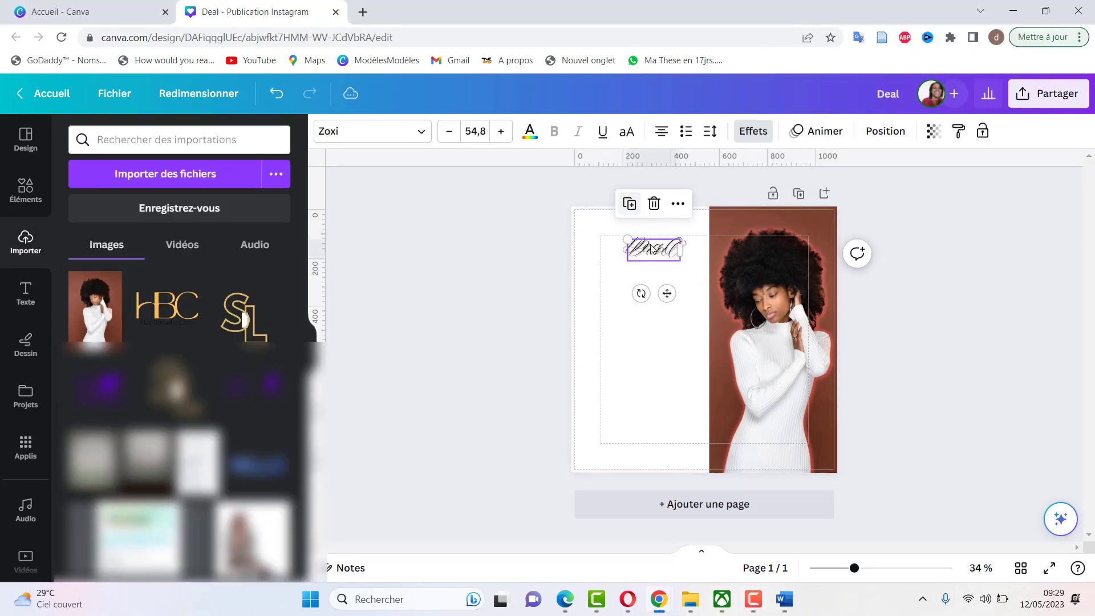
pyautogui.moveTo(654, 252); pyautogui.dragTo(644, 279)
pyautogui.doubleClick(644, 276)
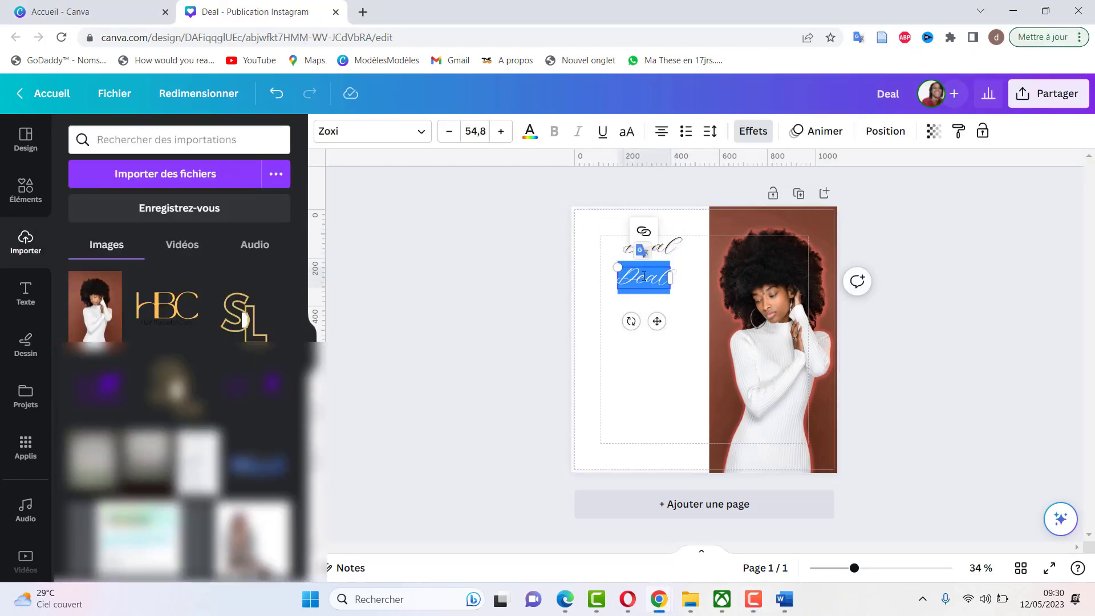
pyautogui.write('De')
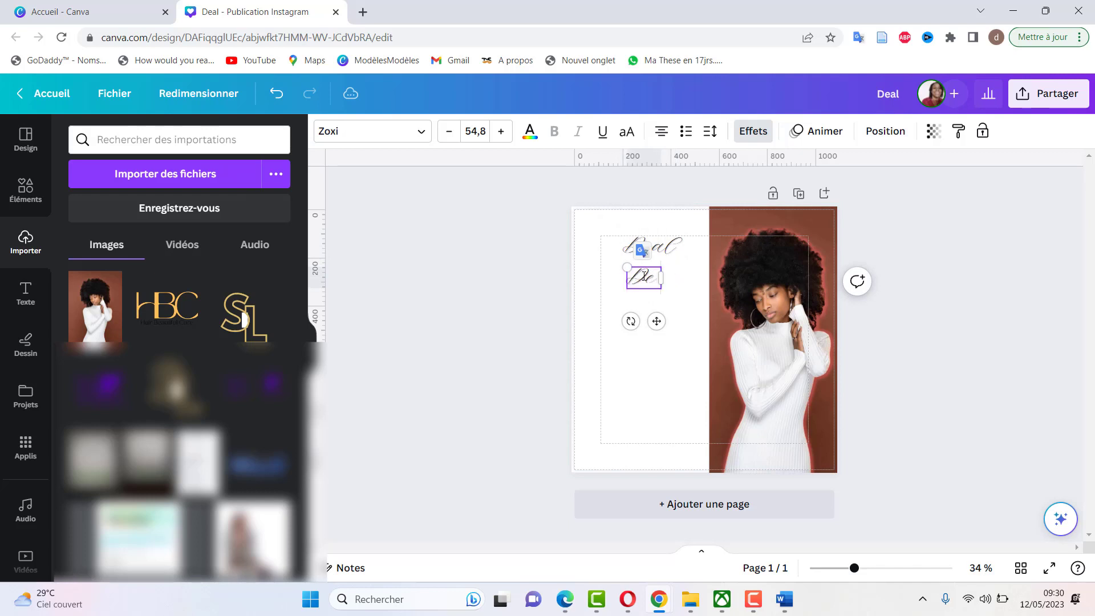
pyautogui.write(' la semaine')
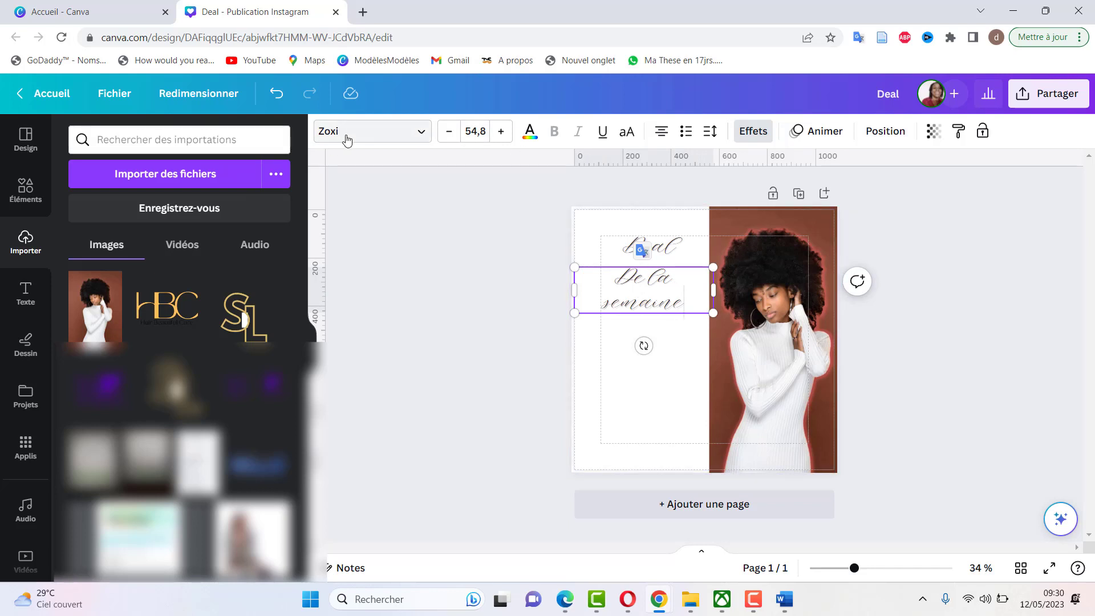
pyautogui.click(422, 134)
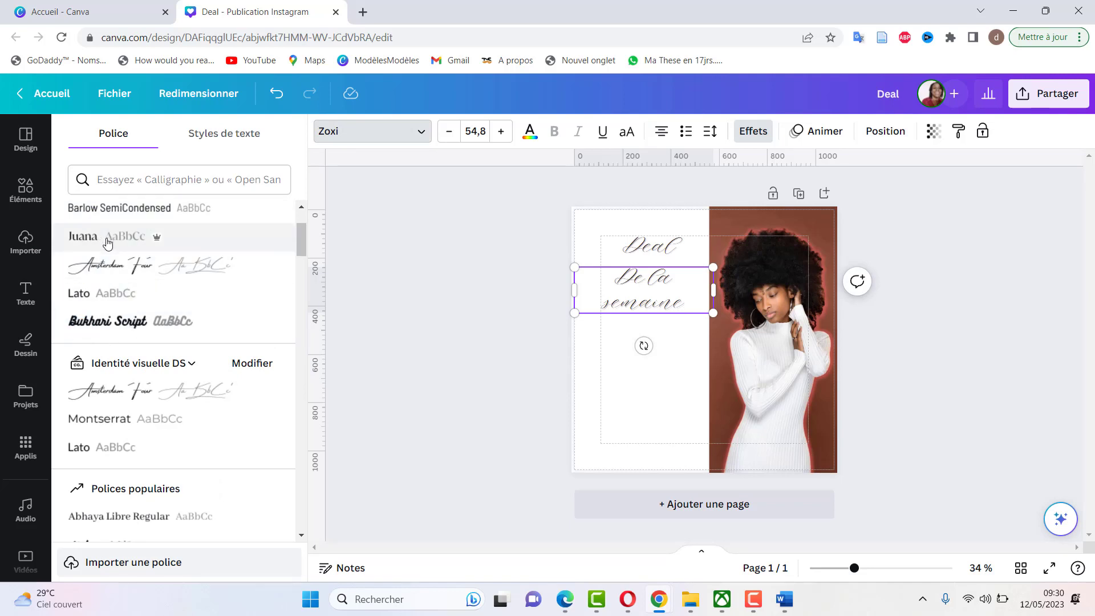
pyautogui.click(101, 239)
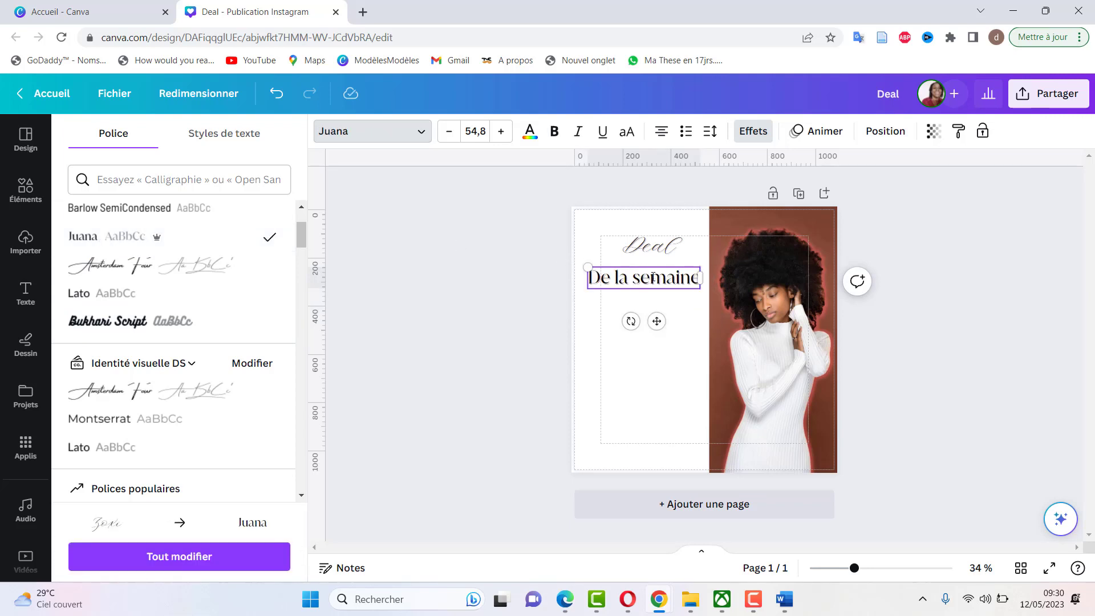
# Step: Give the "De la semaine" text the Bordure effect, with its border colour sampled from the photo's reddish-brown background
pyautogui.click(753, 131)
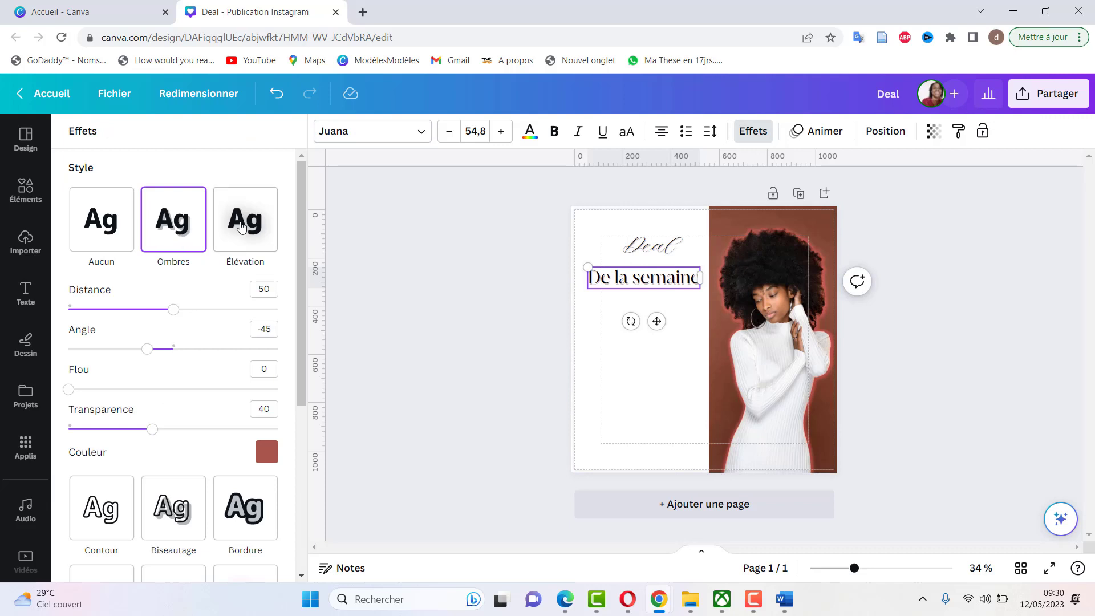
pyautogui.scroll(-5, 247, 227)
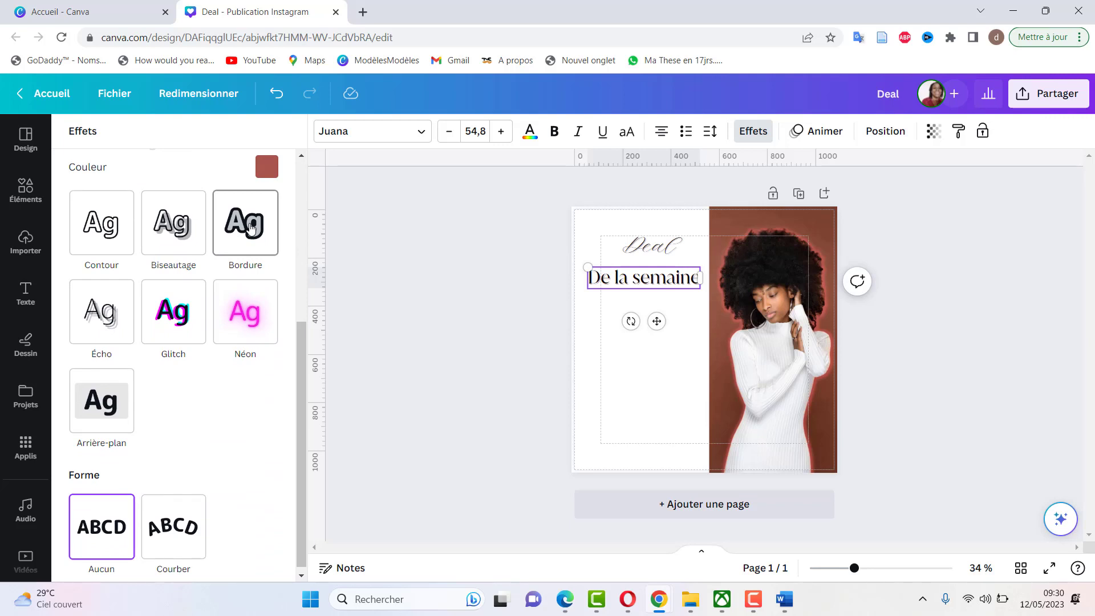
pyautogui.click(249, 226)
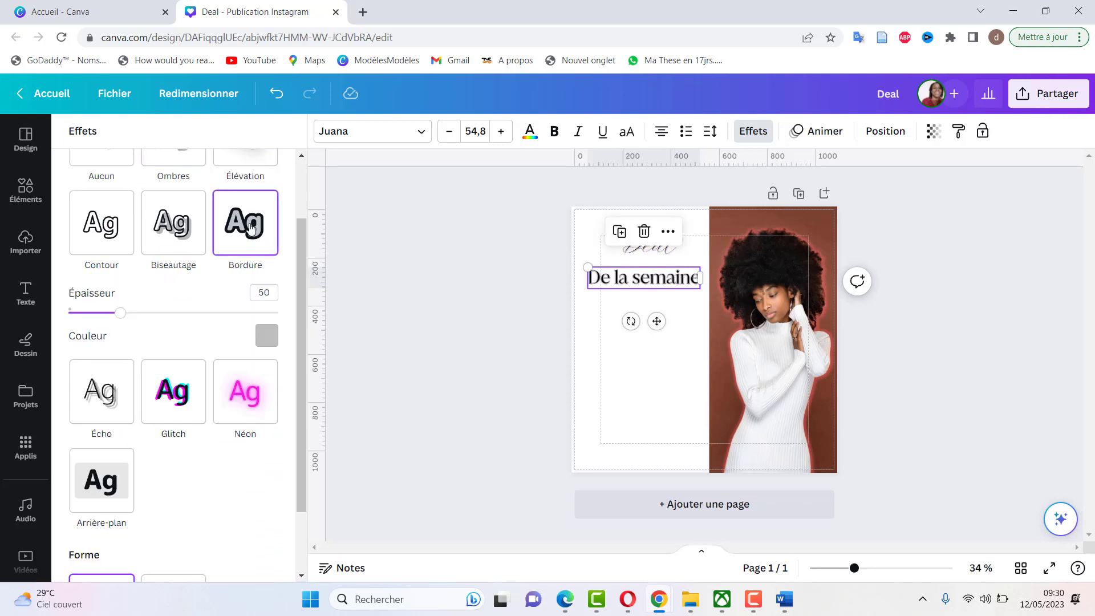
pyautogui.click(271, 338)
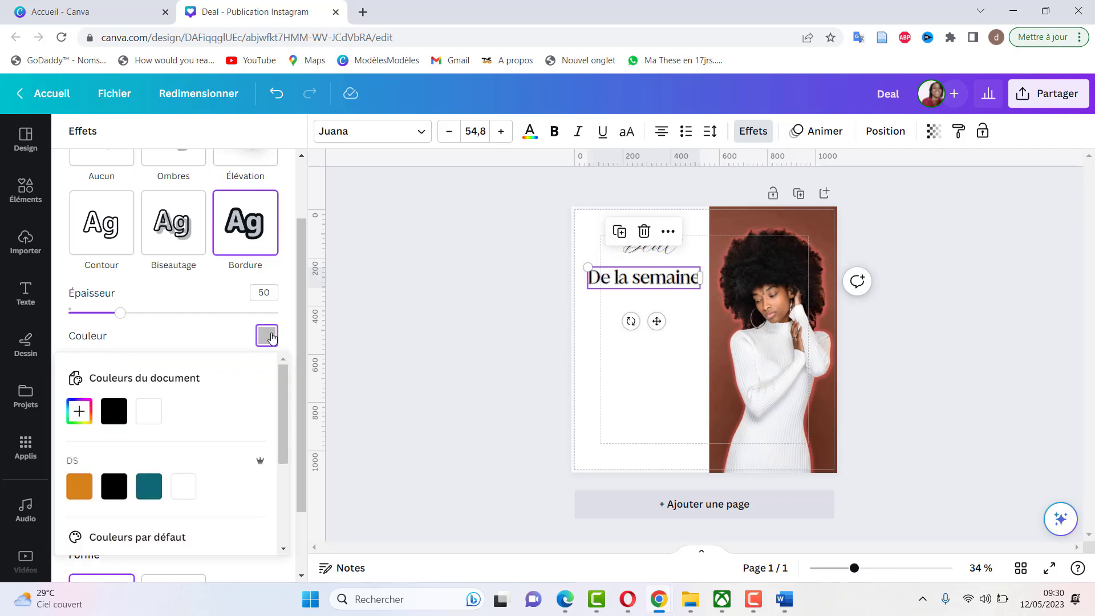
pyautogui.click(79, 412)
pyautogui.click(262, 367)
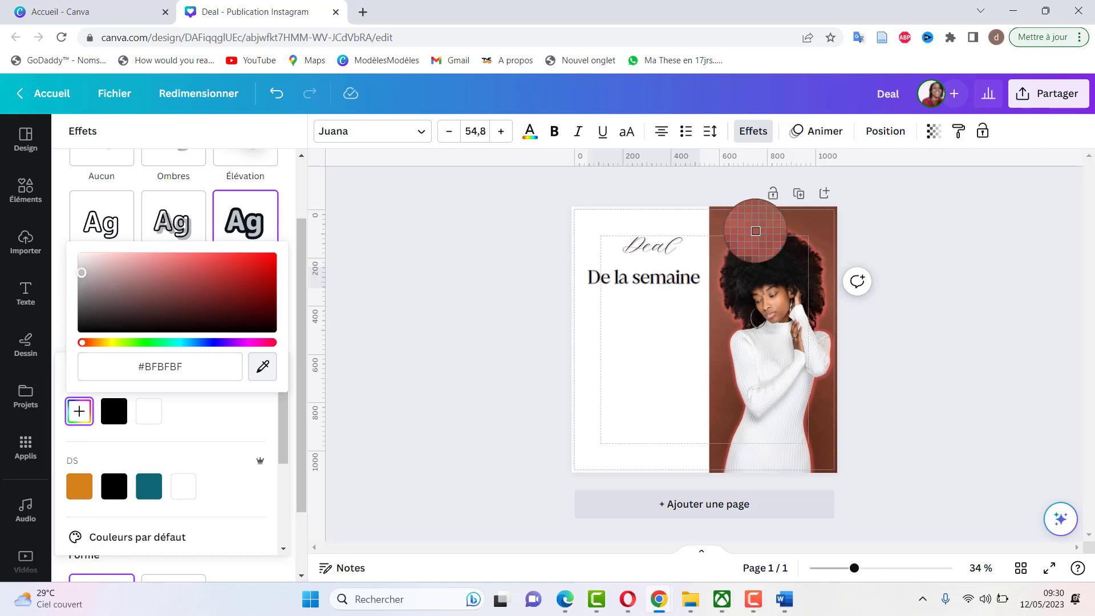
pyautogui.click(755, 231)
# Step: Move "De la semaine" up so it overlaps the bottom of "Deal", and bring the "Deal" layer in front of it
pyautogui.moveTo(659, 320); pyautogui.dragTo(660, 274)
pyautogui.click(653, 242)
pyautogui.click(884, 131)
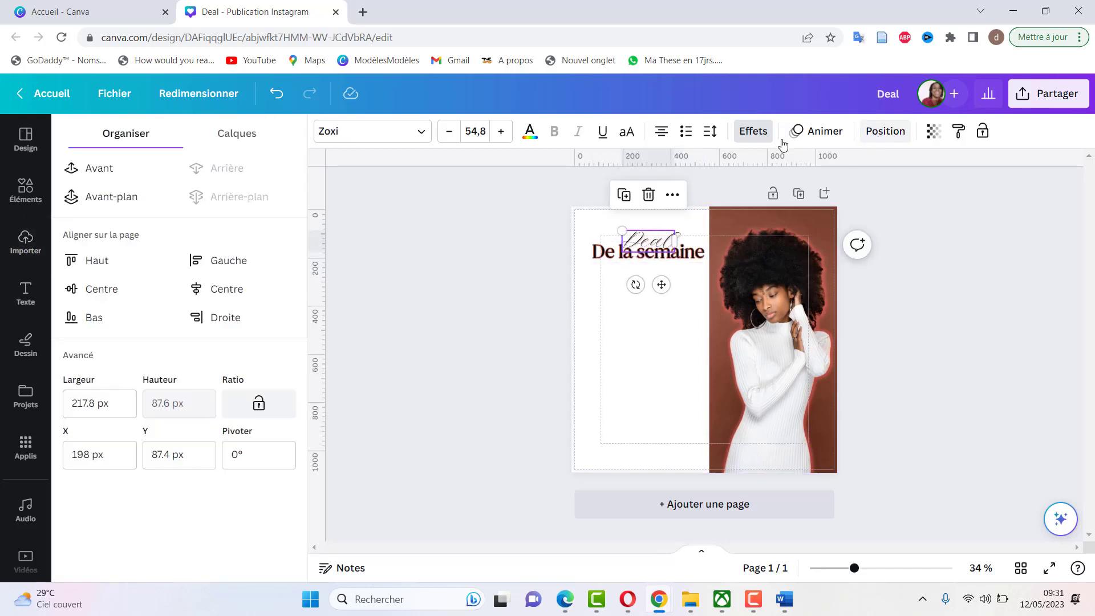
pyautogui.click(246, 135)
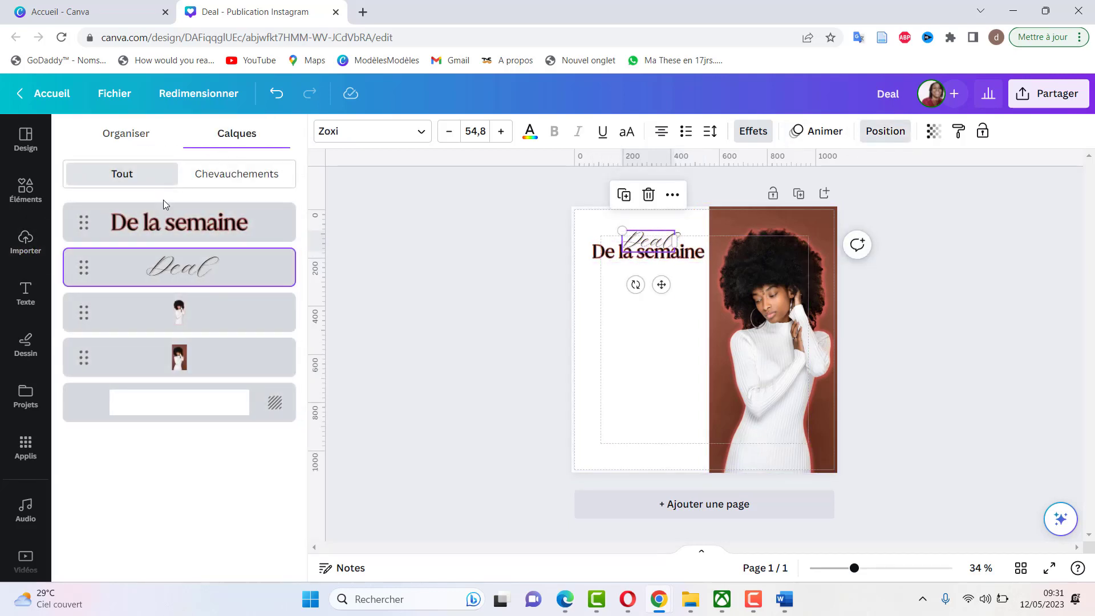
pyautogui.moveTo(206, 270); pyautogui.dragTo(217, 222)
# Step: Nudge "De la semaine" up slightly under "Deal" and shrink it so its start meets the page's inner margin guide
pyautogui.click(593, 280)
pyautogui.click(632, 257)
pyautogui.click(648, 239)
pyautogui.click(633, 257)
pyautogui.press('Up')
pyautogui.press('Up')
pyautogui.press('Up')
pyautogui.press('Up')
pyautogui.click(616, 338)
pyautogui.click(613, 249)
pyautogui.moveTo(591, 238); pyautogui.dragTo(600, 240)
pyautogui.click(629, 300)
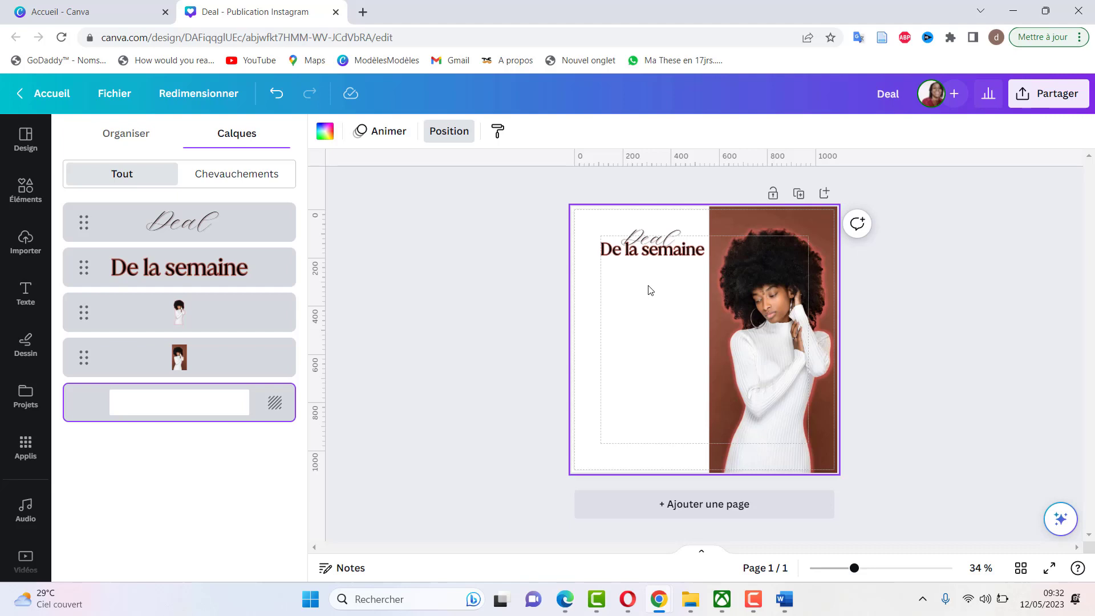
# Step: Insert the curly hair bundles photo from the recently used elements onto the page
pyautogui.click(25, 191)
pyautogui.click(248, 211)
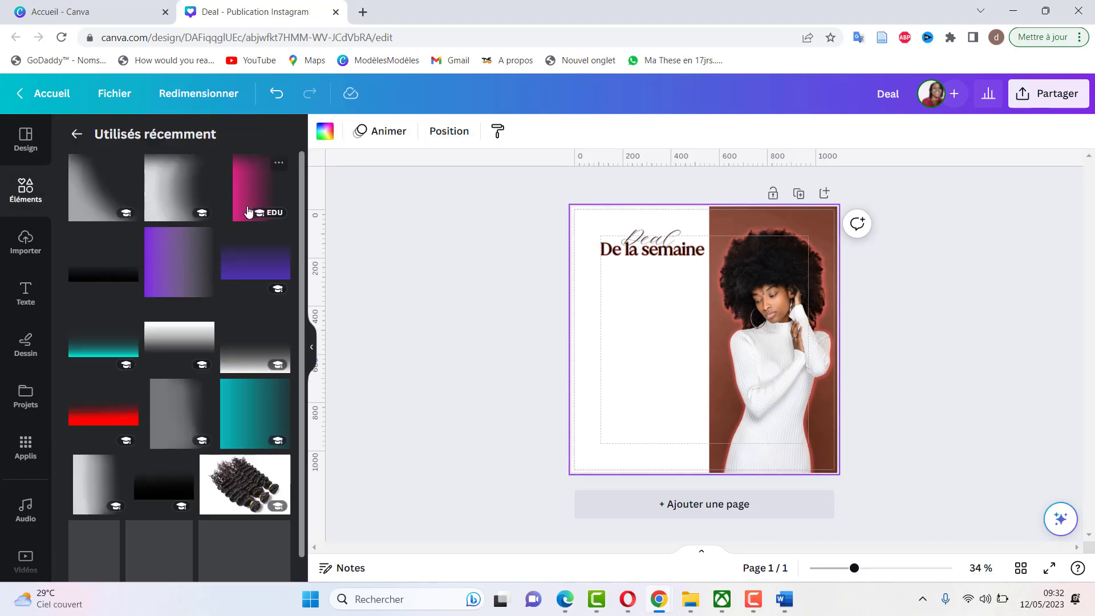
pyautogui.click(235, 491)
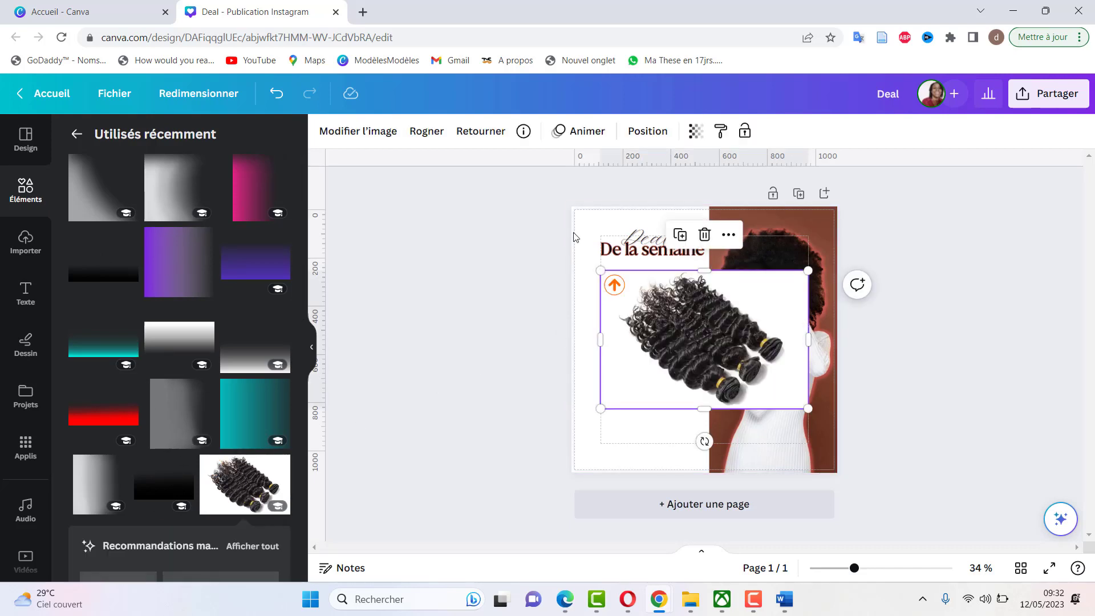
# Step: Remove the white background from the hair bundles photo and apply the change
pyautogui.click(371, 135)
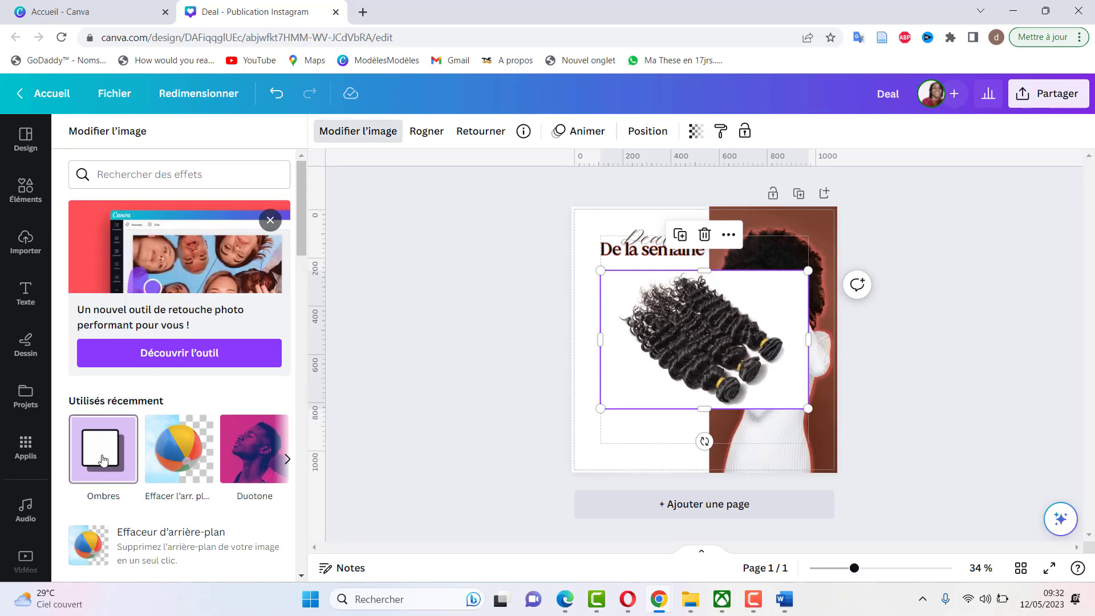
pyautogui.click(103, 459)
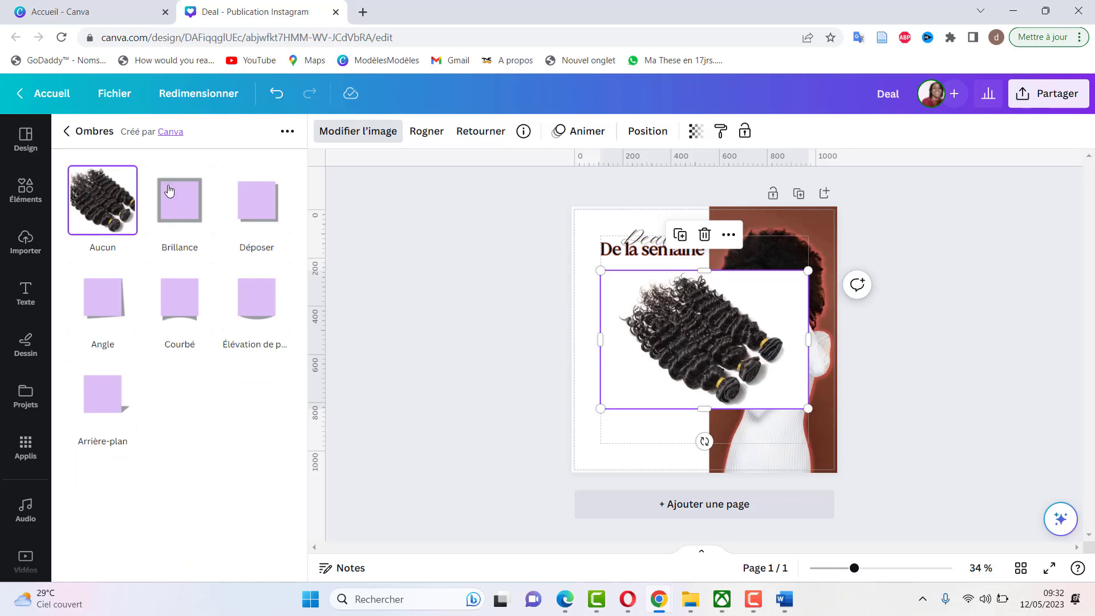
pyautogui.click(64, 132)
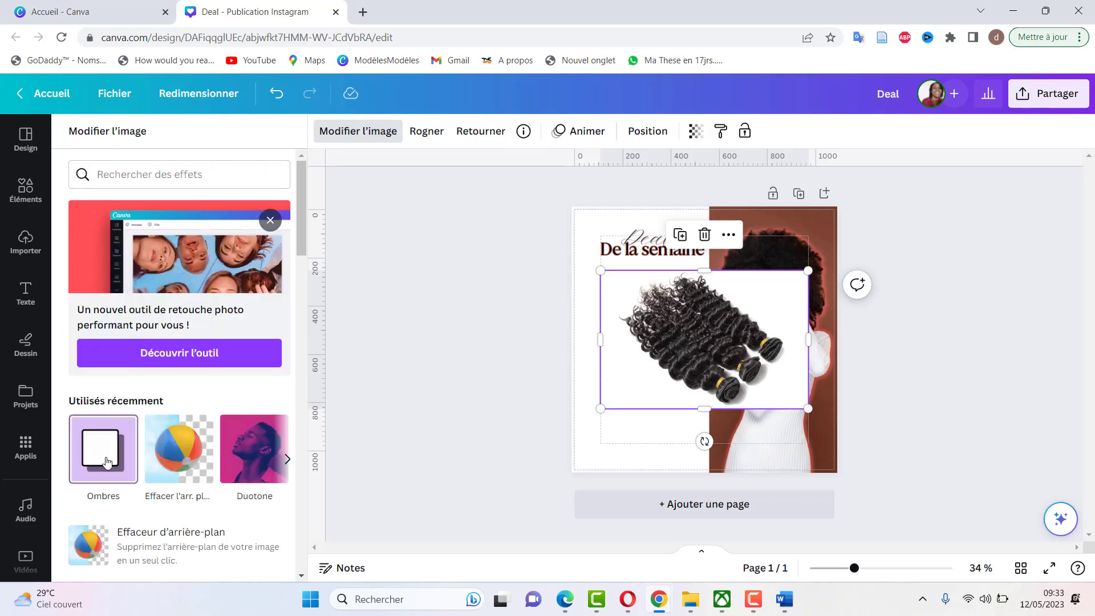
pyautogui.scroll(-4, 105, 461)
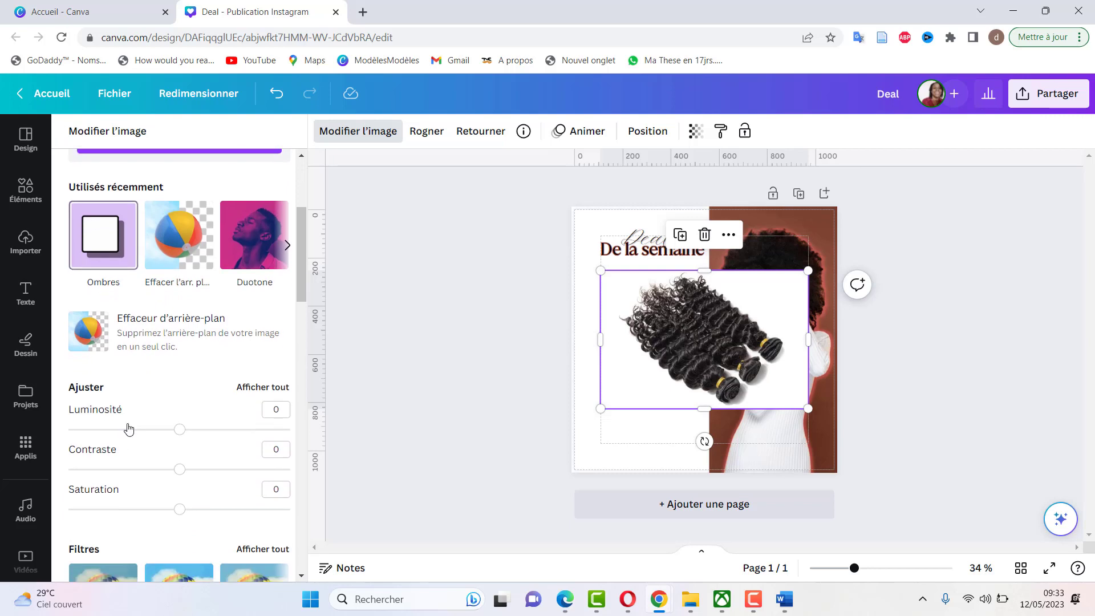
pyautogui.click(151, 339)
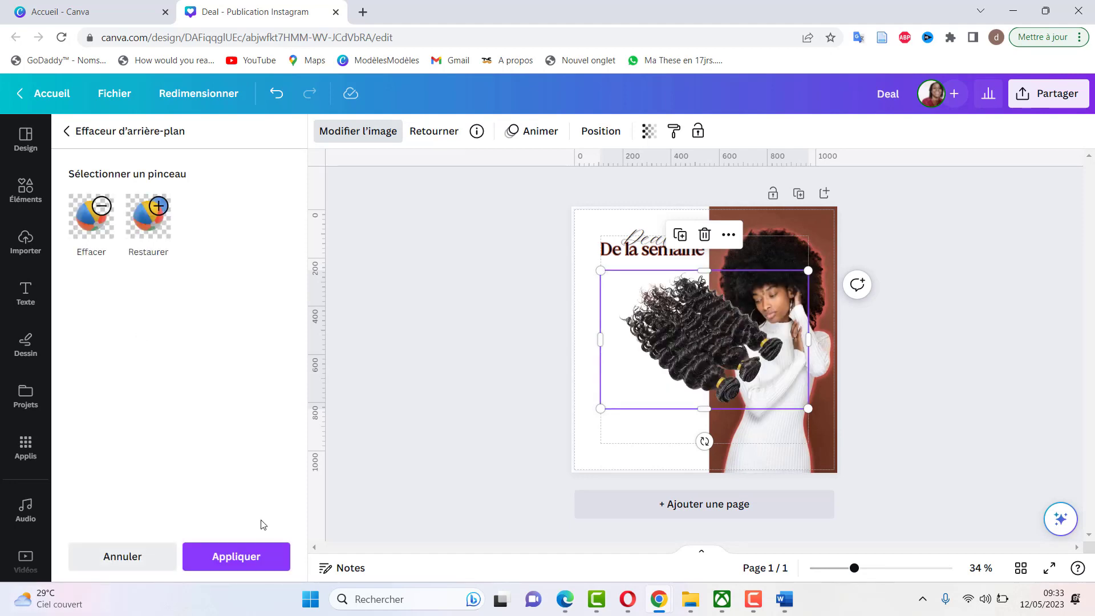
pyautogui.click(251, 557)
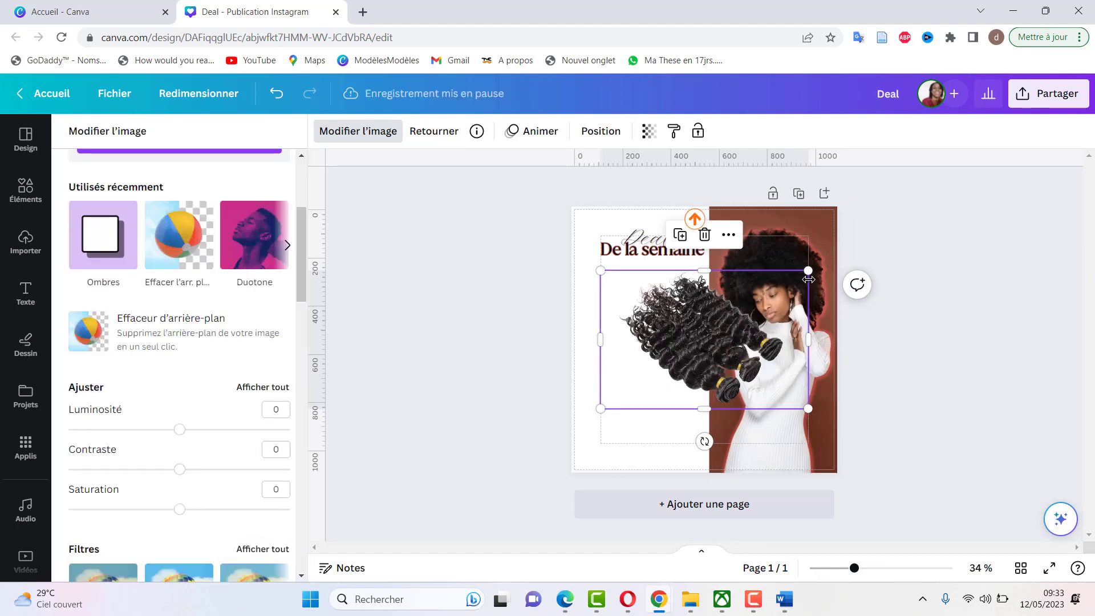
# Step: Shrink the hair bundles cut-out, move it partly off the page's lower-left corner and give it the Déposer shadow
pyautogui.moveTo(807, 274); pyautogui.dragTo(724, 320)
pyautogui.moveTo(661, 341); pyautogui.dragTo(583, 437)
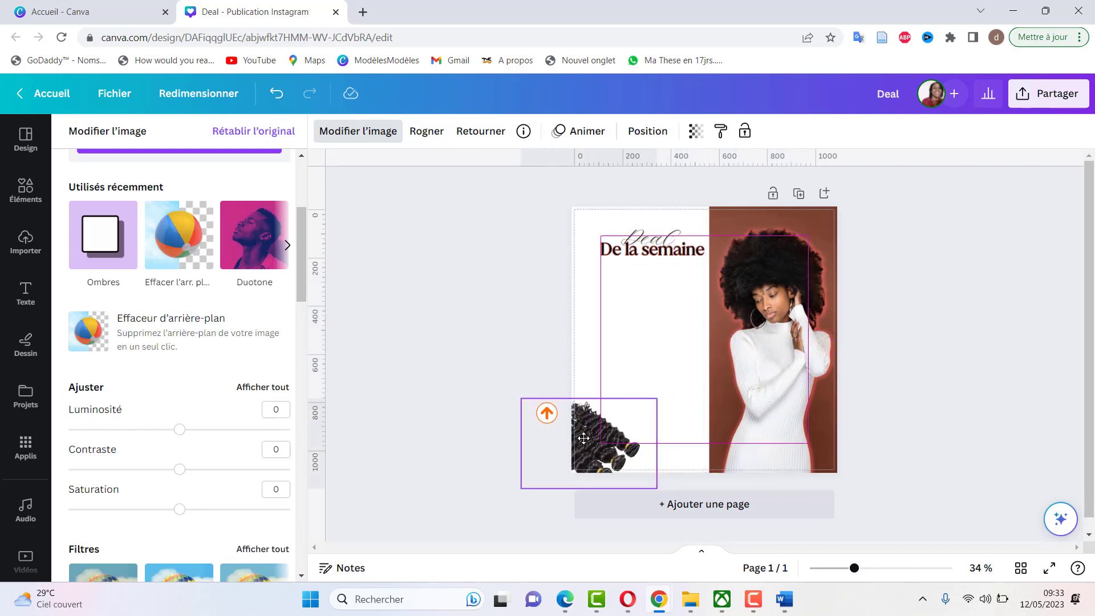
pyautogui.scroll(-2, 195, 171)
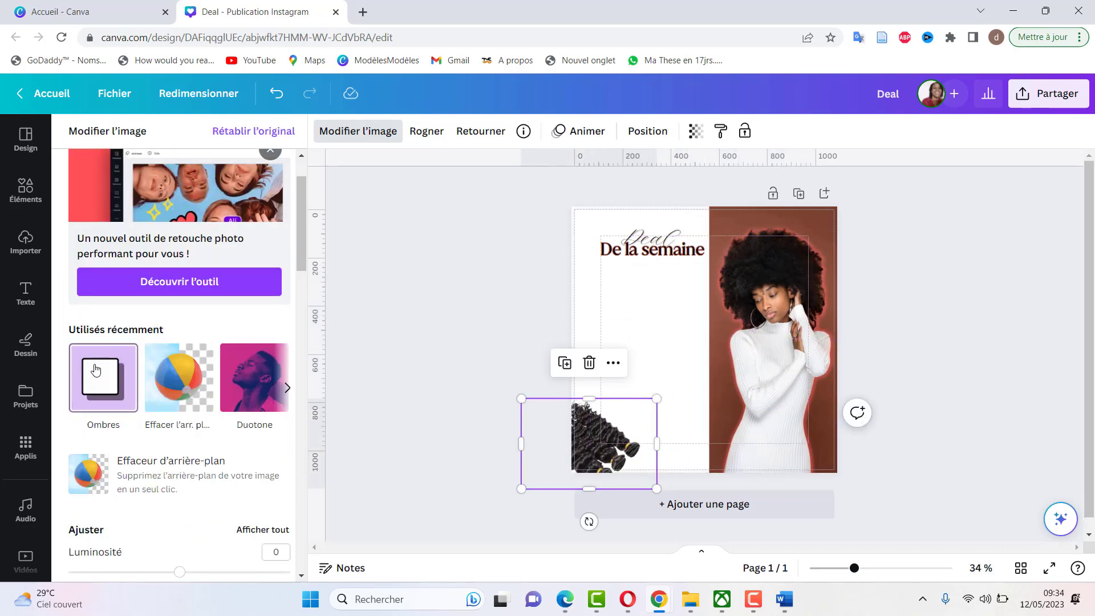
pyautogui.click(91, 379)
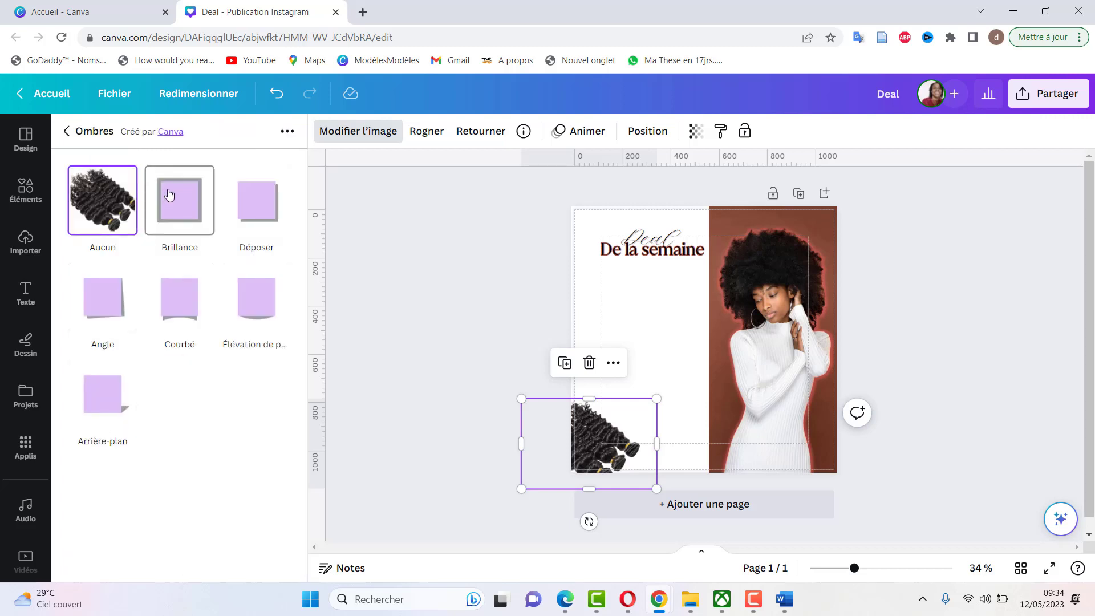
pyautogui.click(253, 208)
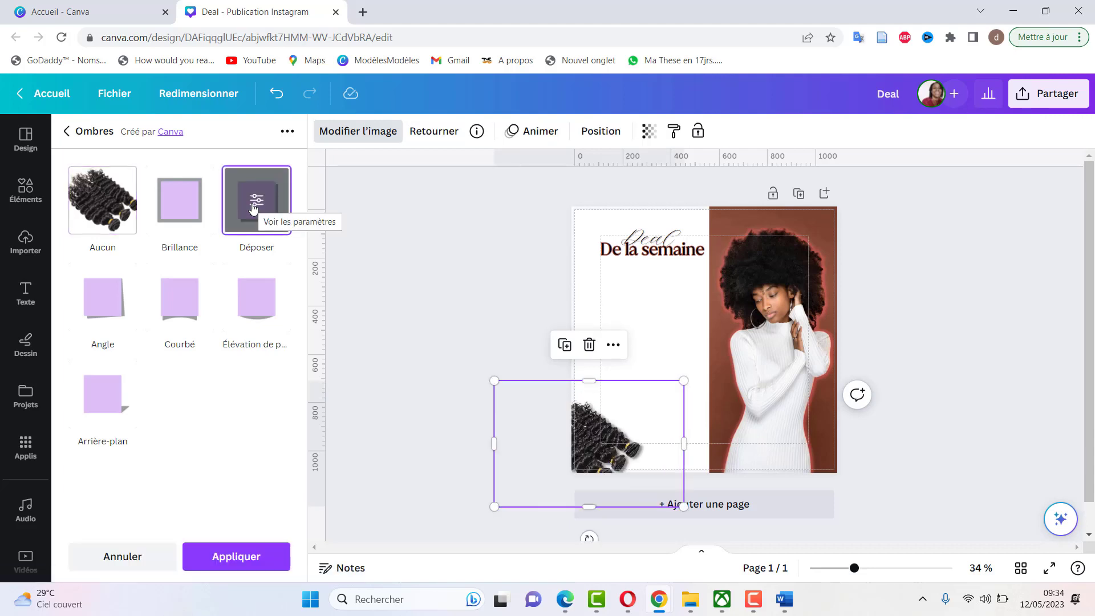
pyautogui.click(664, 333)
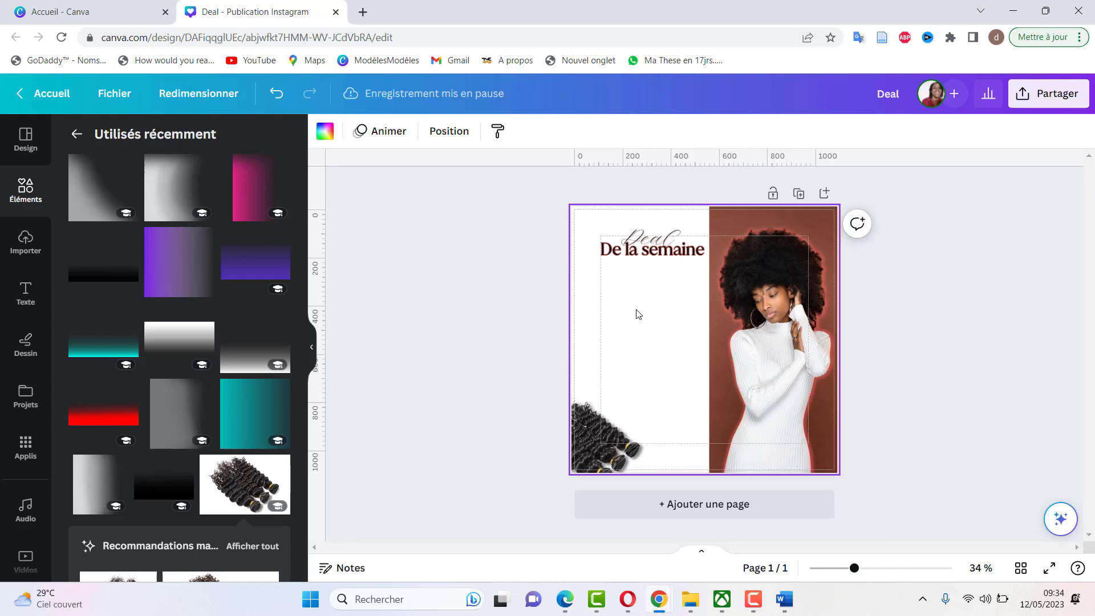
# Step: Add a price list below the title: COUPE 1000F, DREAD 25000F, BRAID 5000F, AFRO PUFF 5000F, MANICURE 7000F, PEDICURE 7000F
pyautogui.press('t')
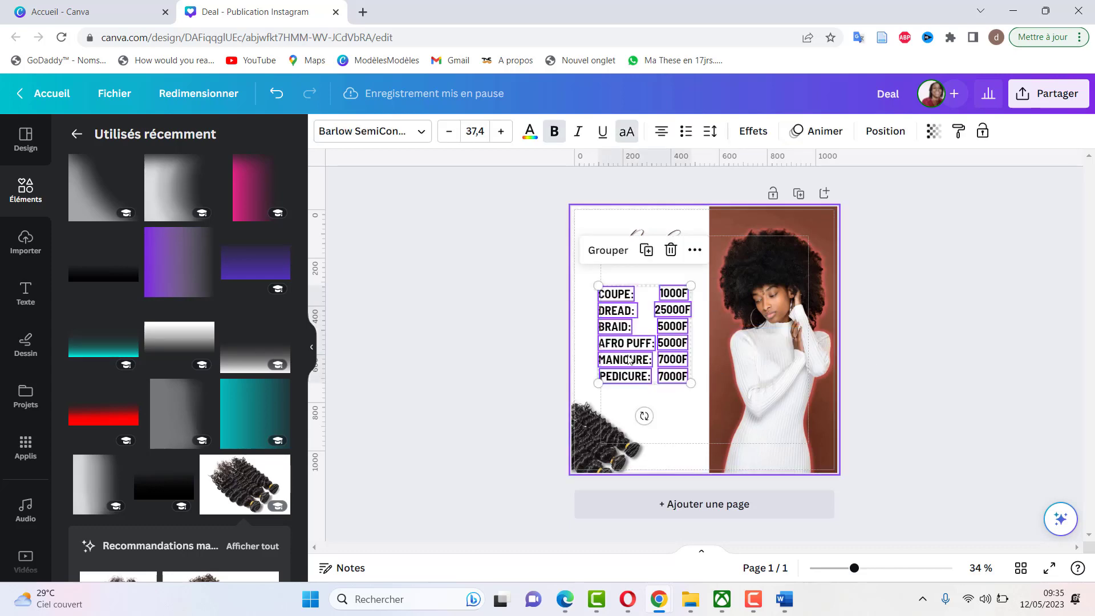
pyautogui.click(668, 414)
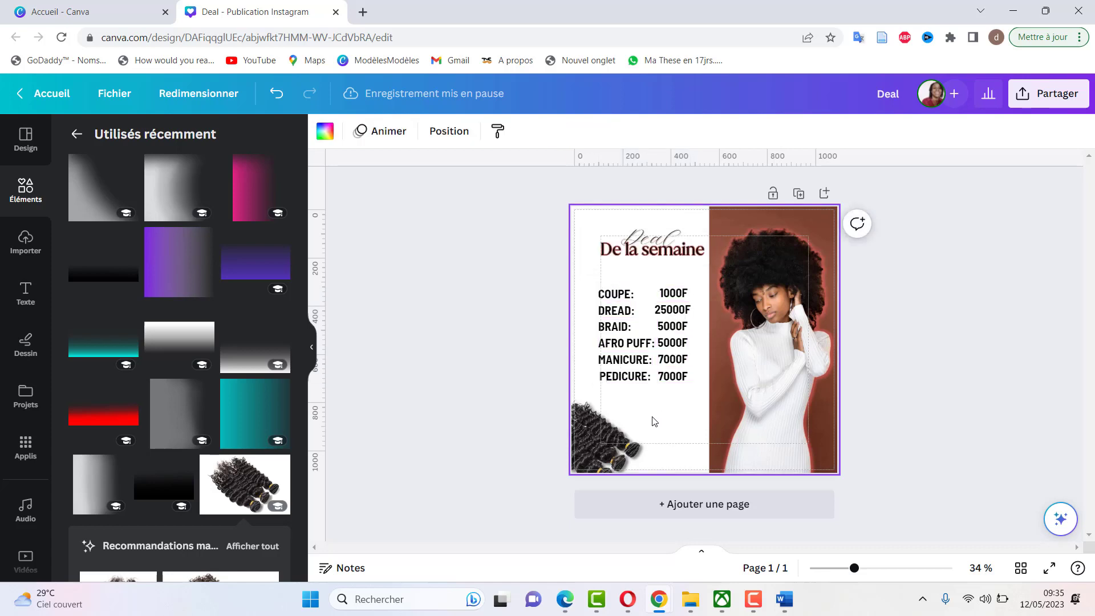
# Step: Add a text box reading "RÉSERVEZ" and place it below the price list, just above the hair bundles
pyautogui.press('t')
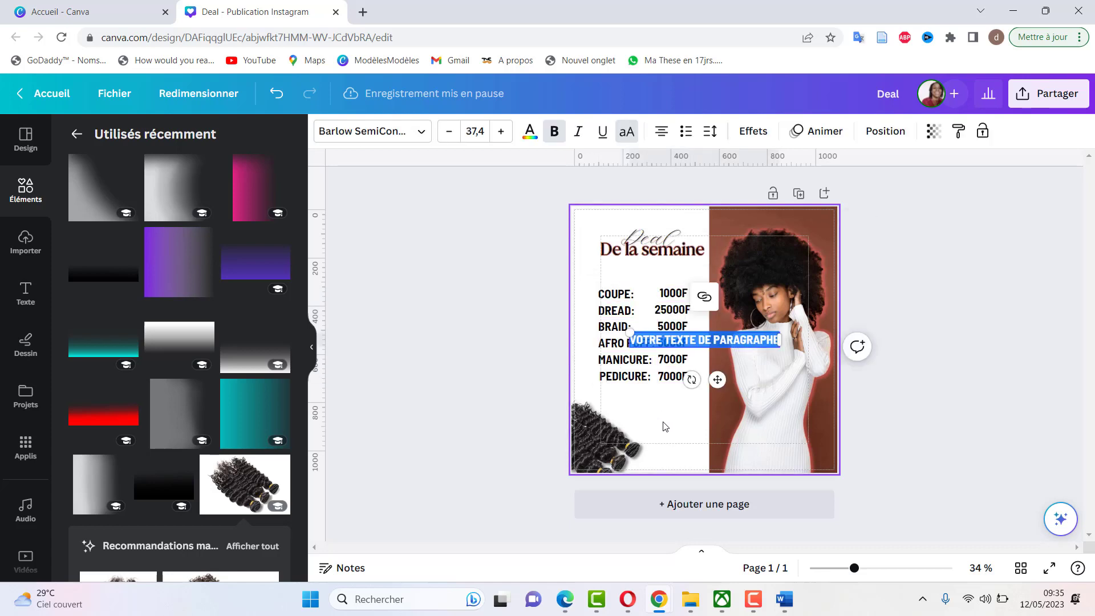
pyautogui.moveTo(717, 379); pyautogui.dragTo(699, 461)
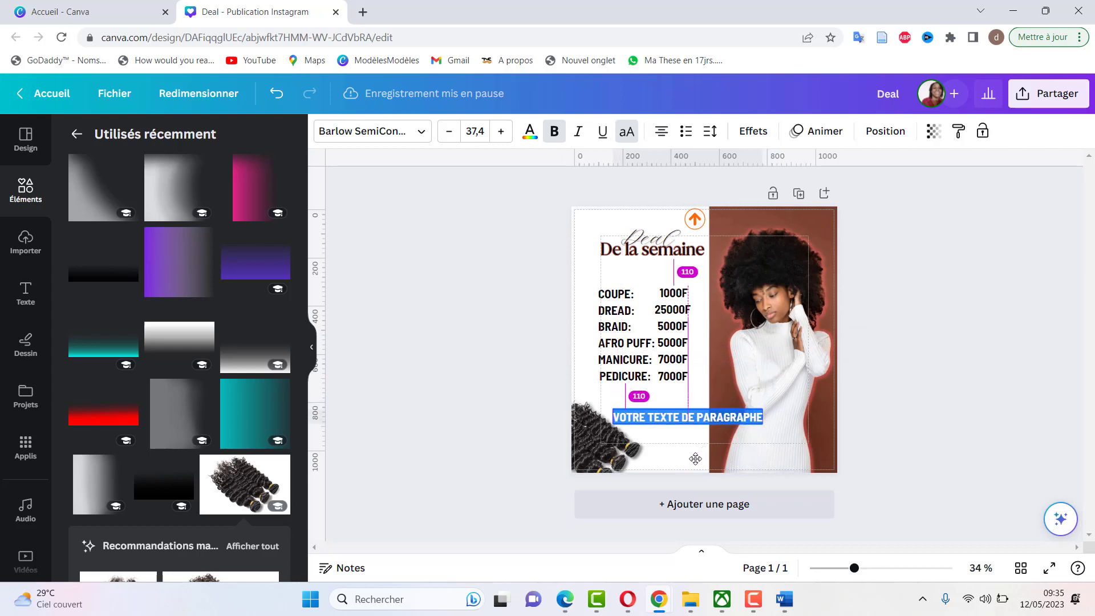
pyautogui.tripleClick(667, 417)
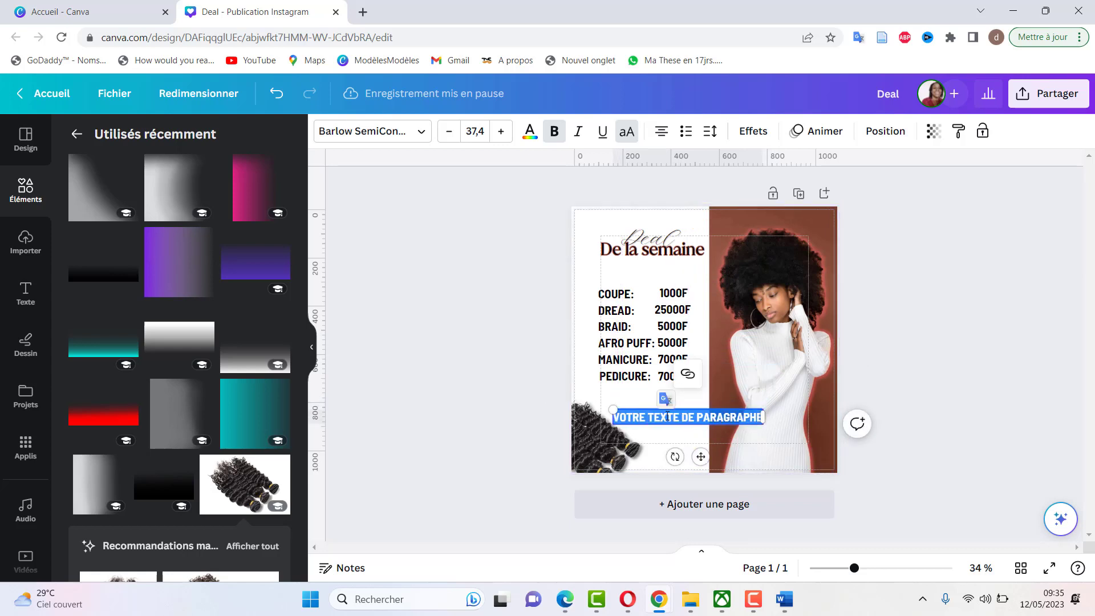
pyautogui.write('RÉSER')
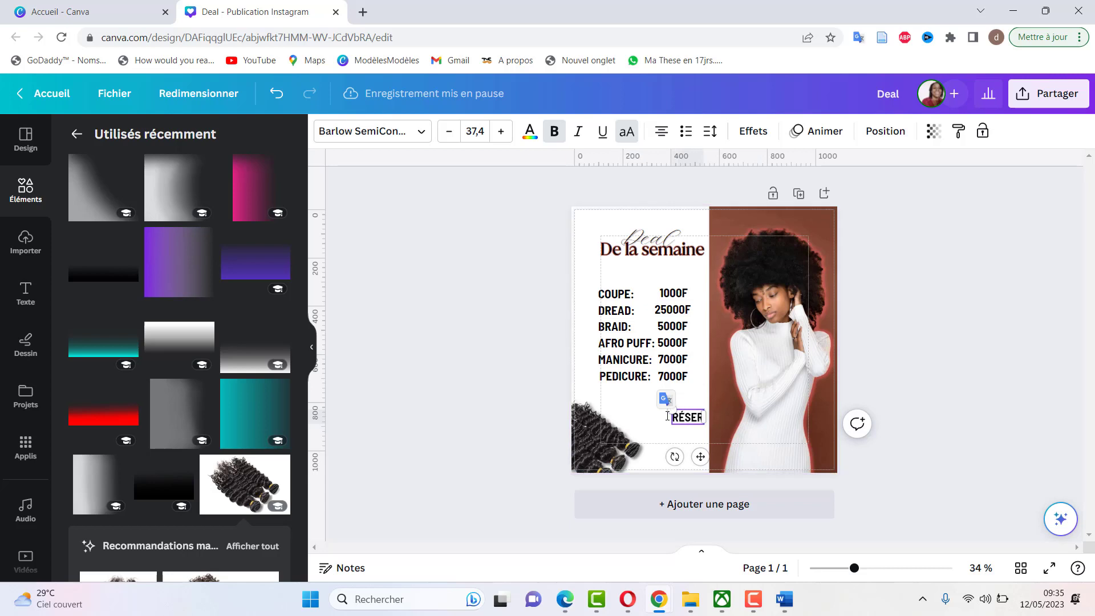
pyautogui.write('VEZ')
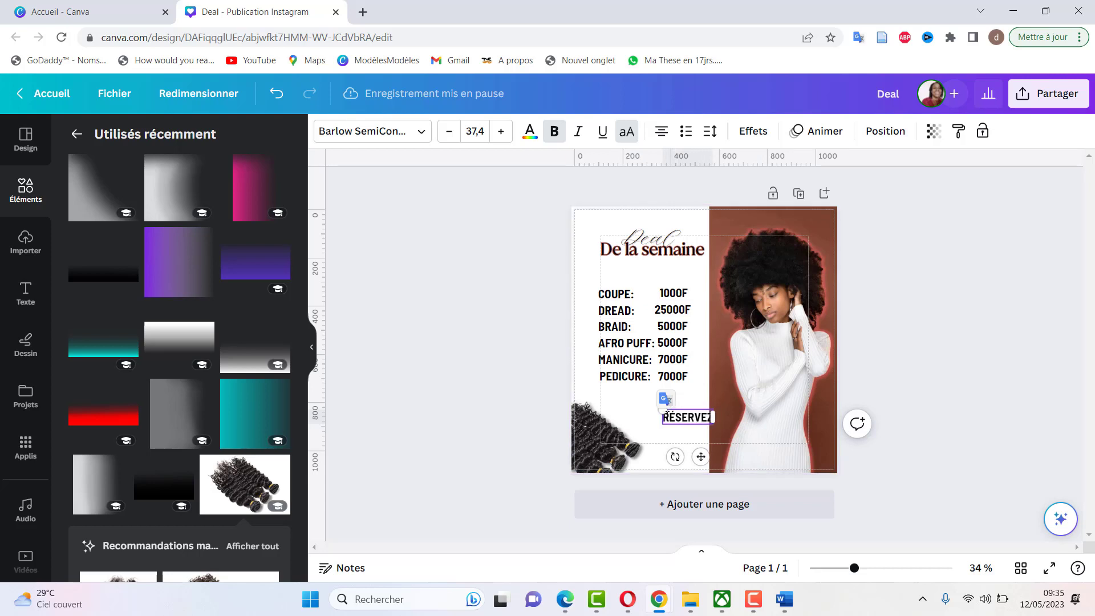
pyautogui.moveTo(701, 456); pyautogui.dragTo(667, 456)
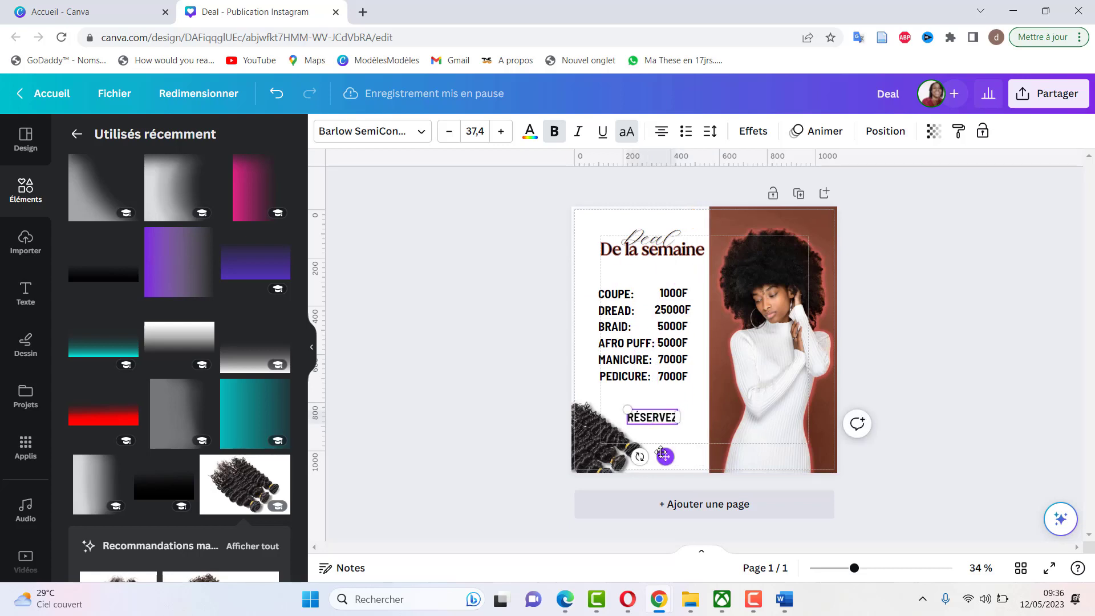
# Step: Give the "RÉSERVEZ" text the Arrière-plan effect
pyautogui.click(882, 132)
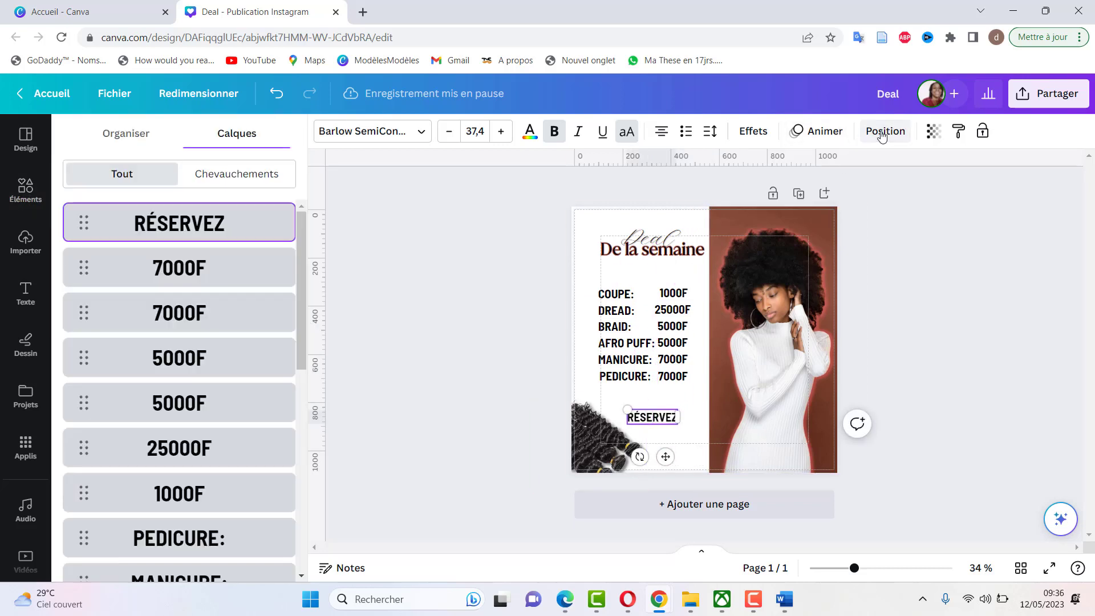
pyautogui.click(882, 133)
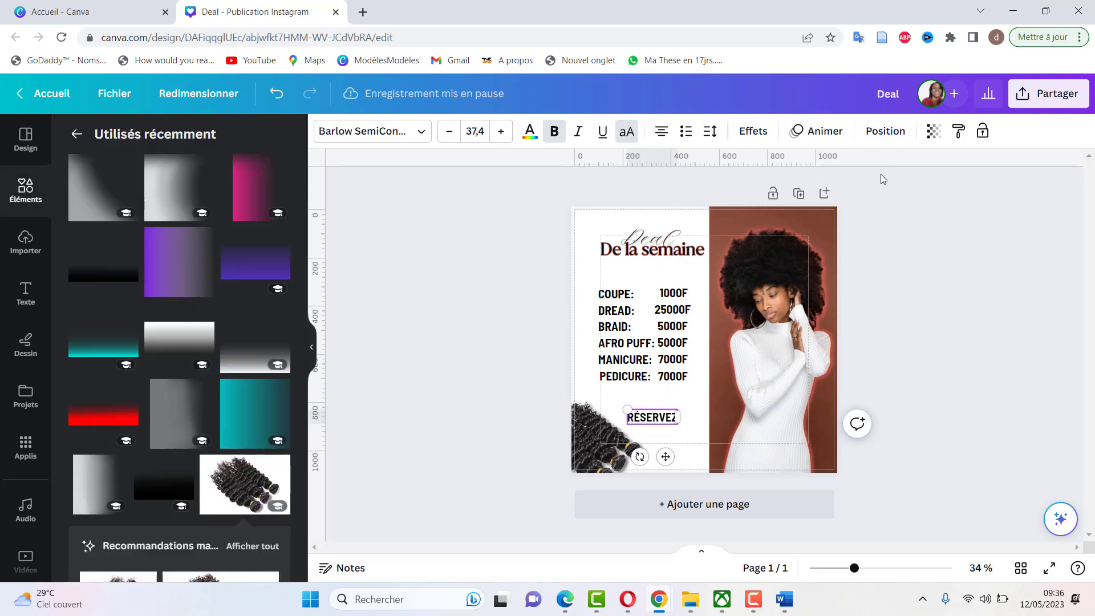
pyautogui.click(752, 131)
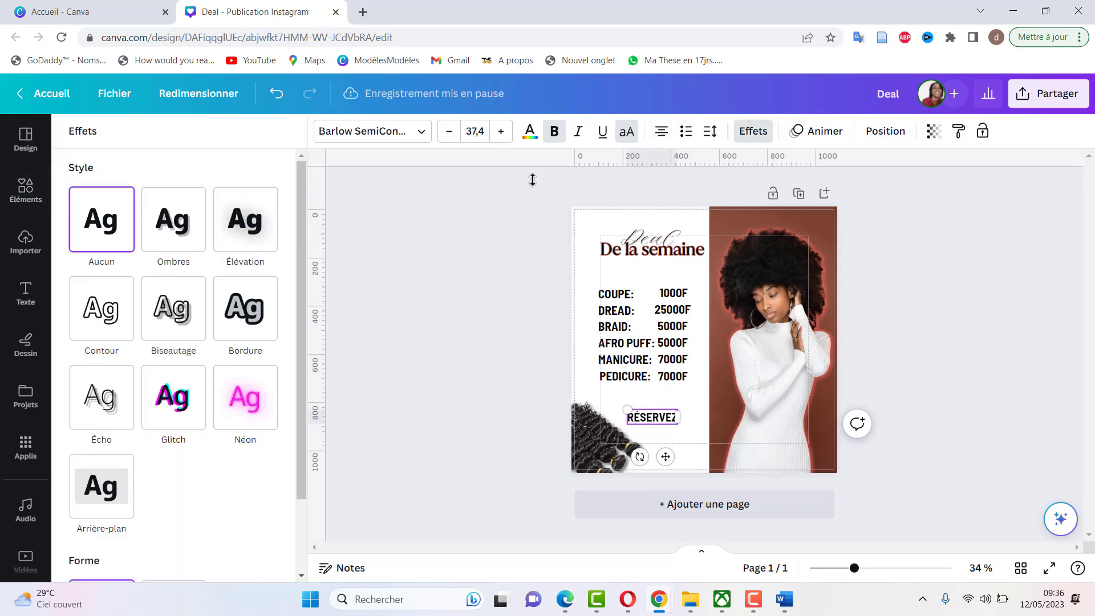
pyautogui.click(102, 487)
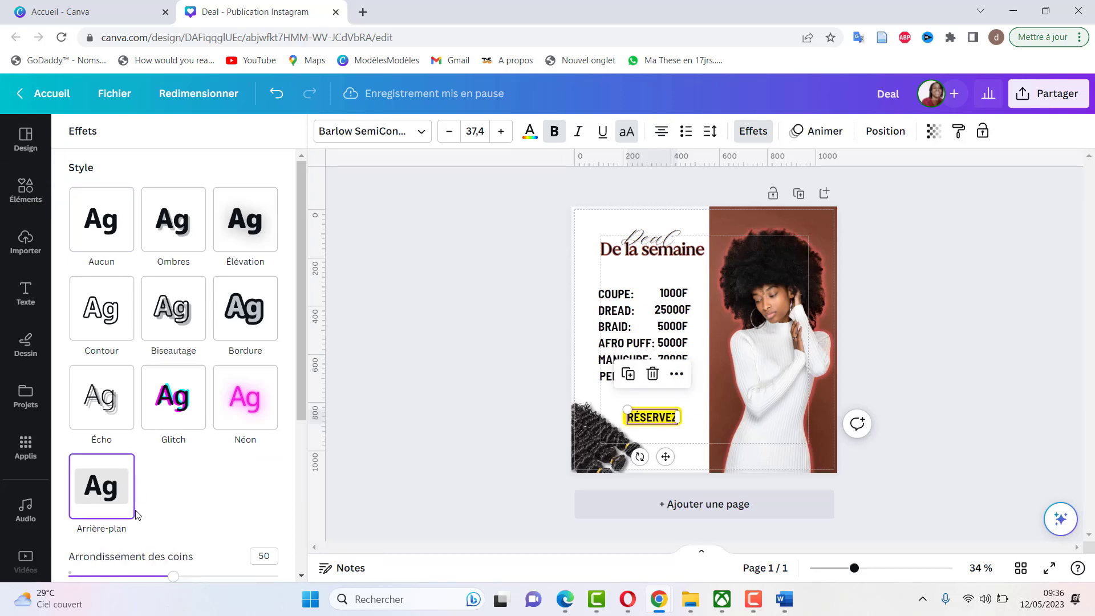
pyautogui.scroll(-1, 137, 515)
pyautogui.scroll(-3, 145, 445)
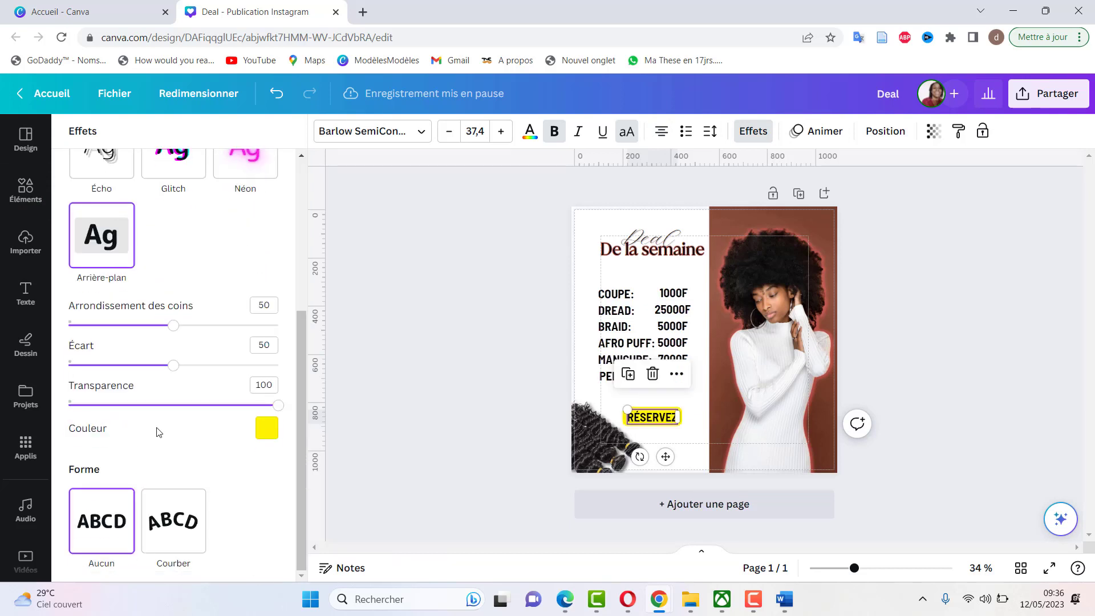
# Step: Recolor the background behind "RÉSERVEZ" with the brown #915240 sampled from the brown backdrop beside the price list
pyautogui.click(266, 429)
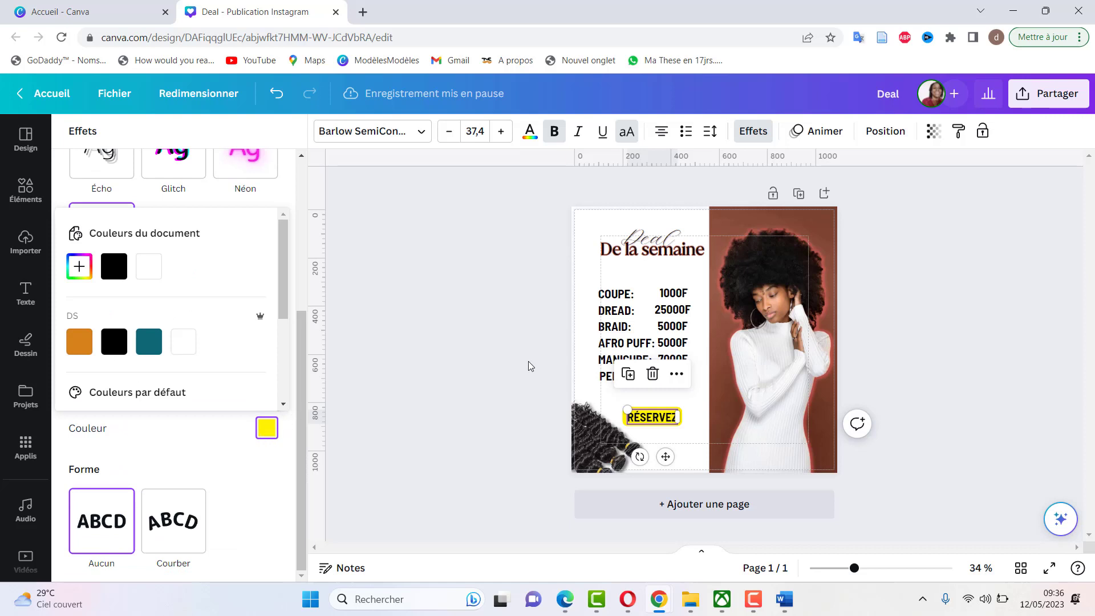
pyautogui.click(79, 266)
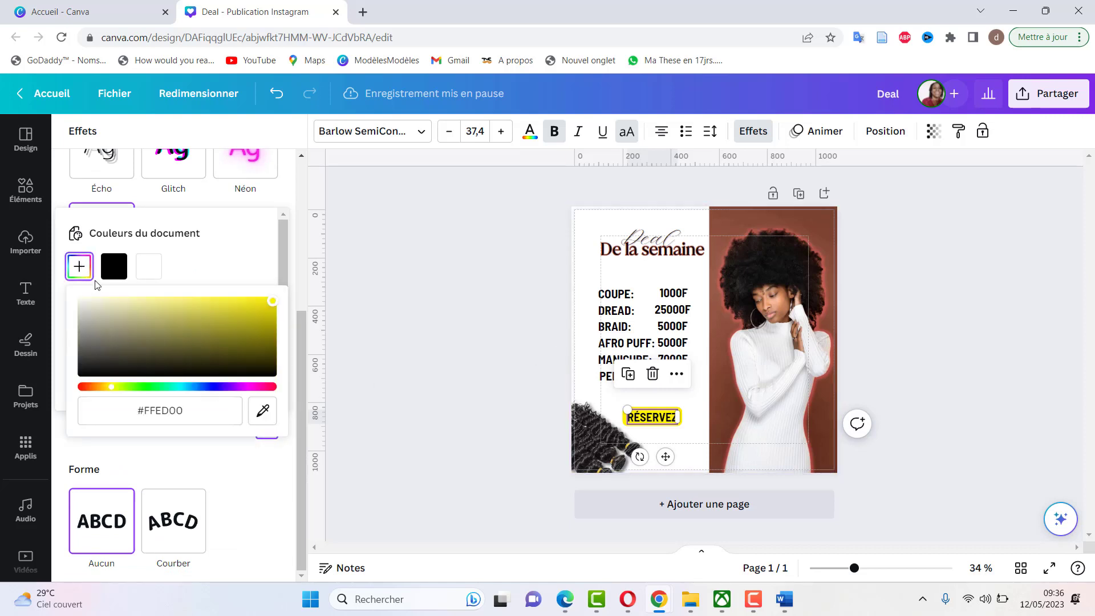
pyautogui.click(253, 419)
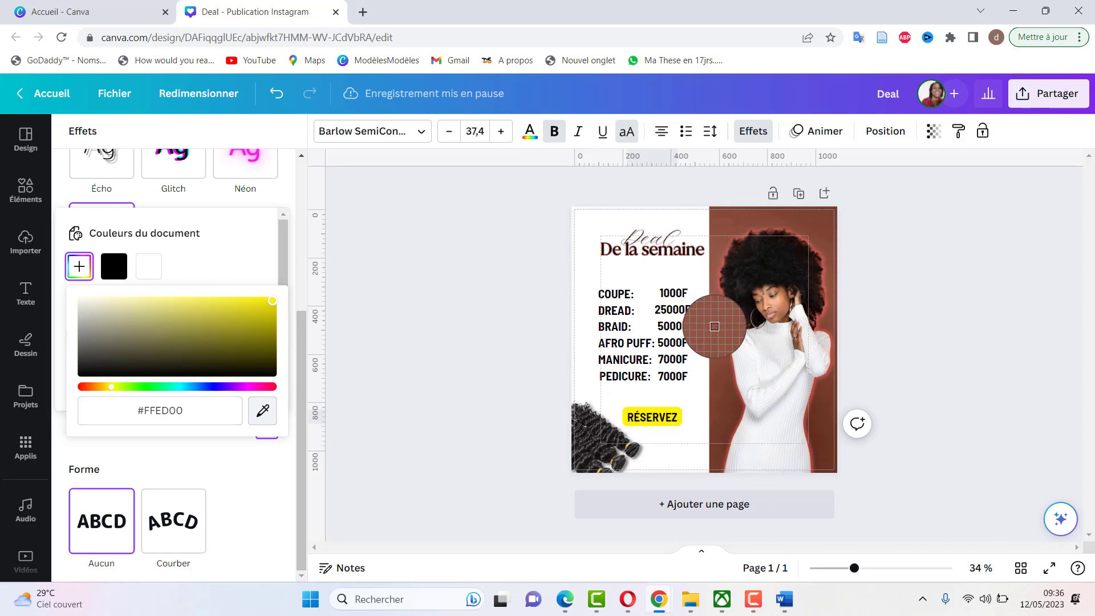
pyautogui.click(715, 326)
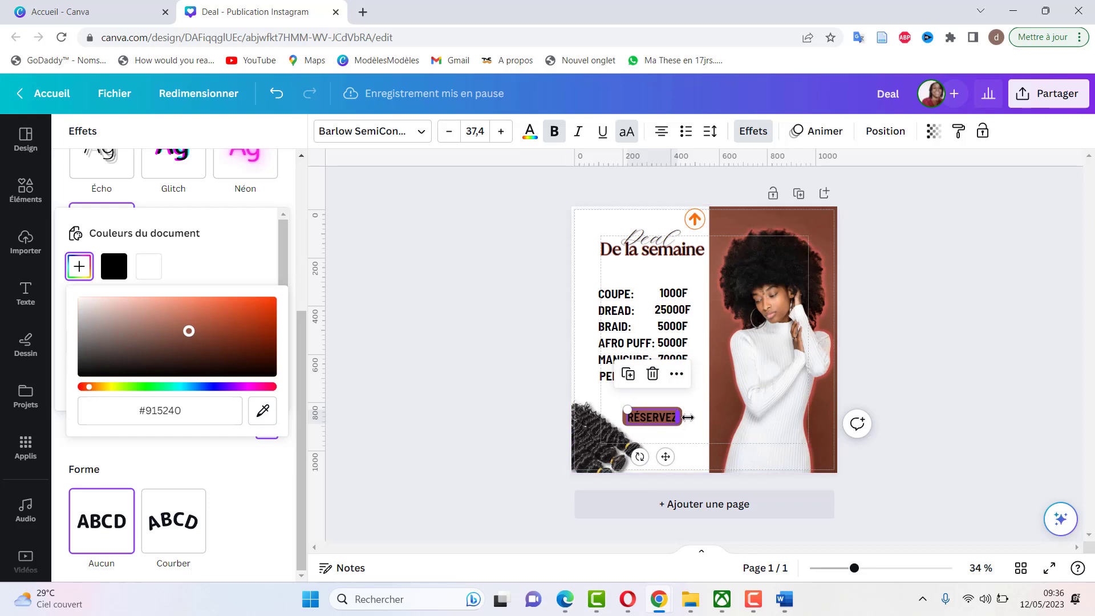
pyautogui.click(695, 430)
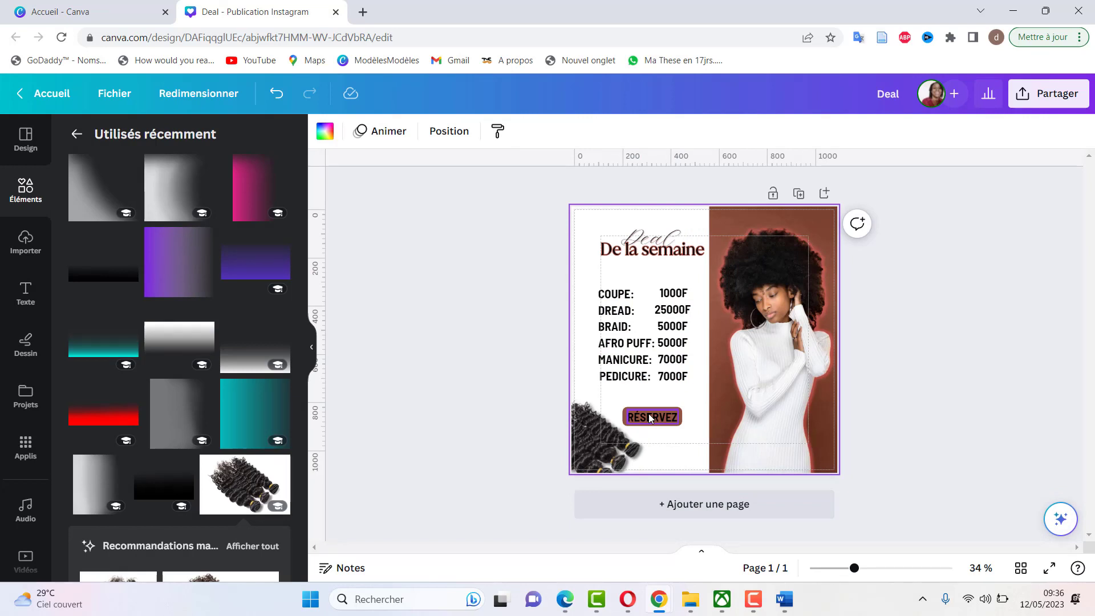
# Step: Shrink the hair bundles cut-out slightly so it clears the "RÉSERVEZ" label
pyautogui.click(600, 440)
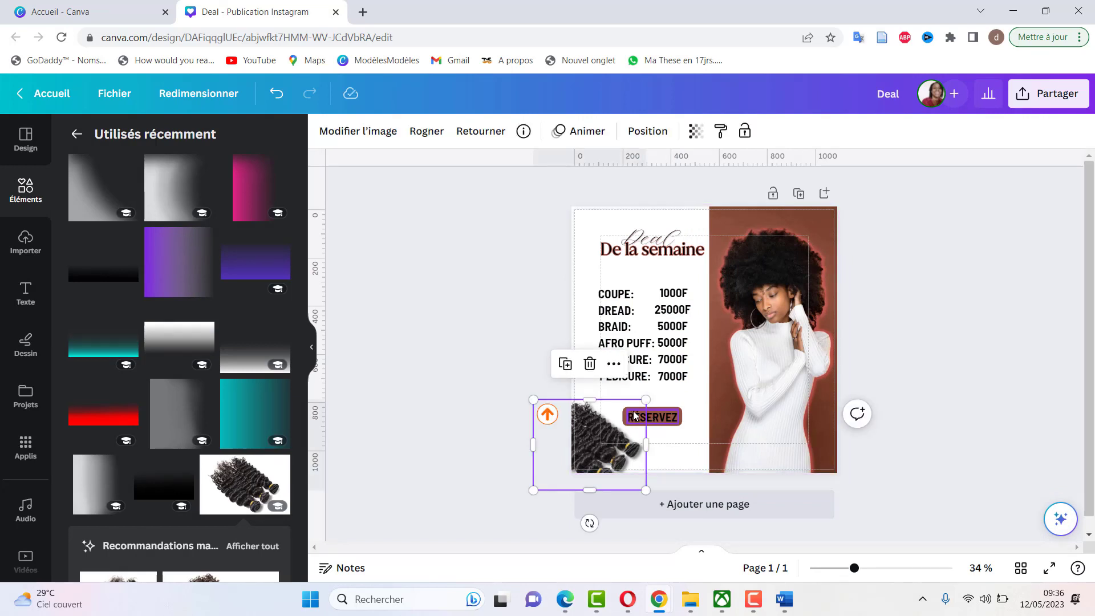
pyautogui.moveTo(643, 401); pyautogui.dragTo(639, 405)
pyautogui.click(669, 438)
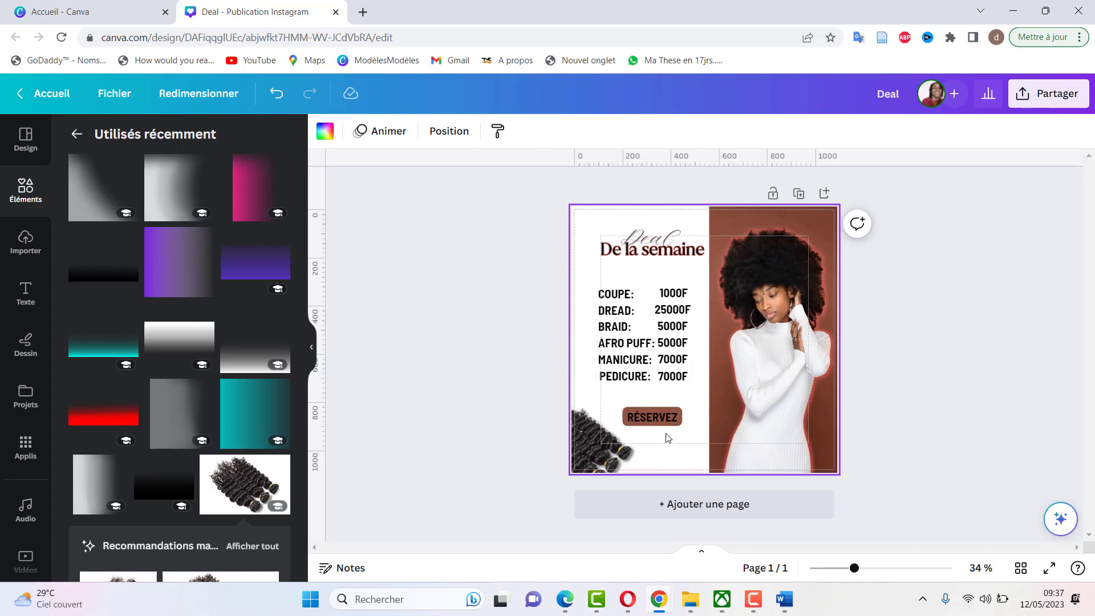
pyautogui.press('t')
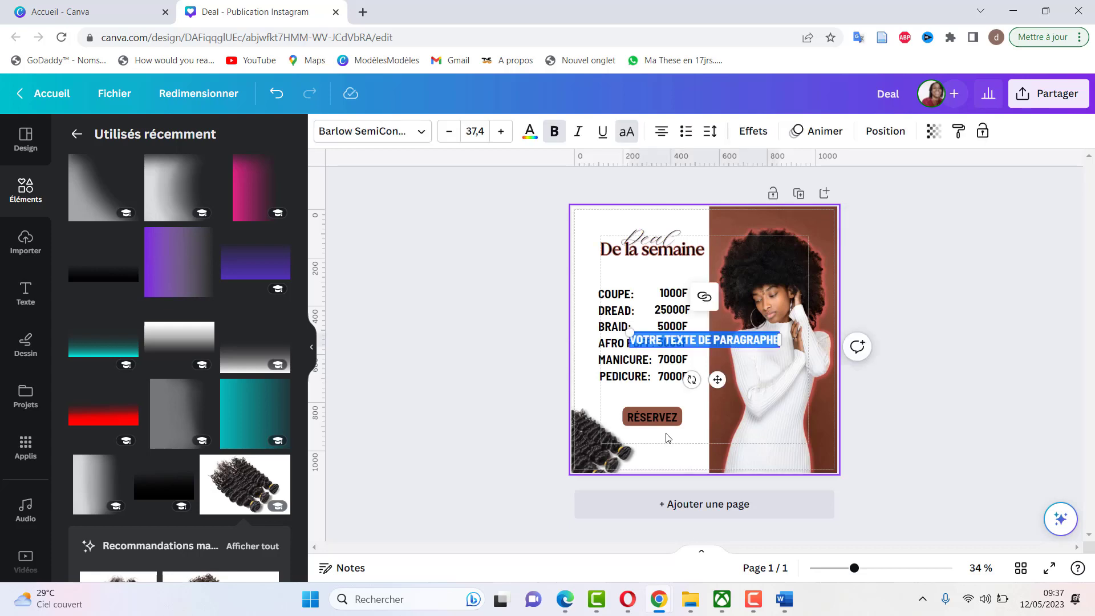
pyautogui.write('www.ds')
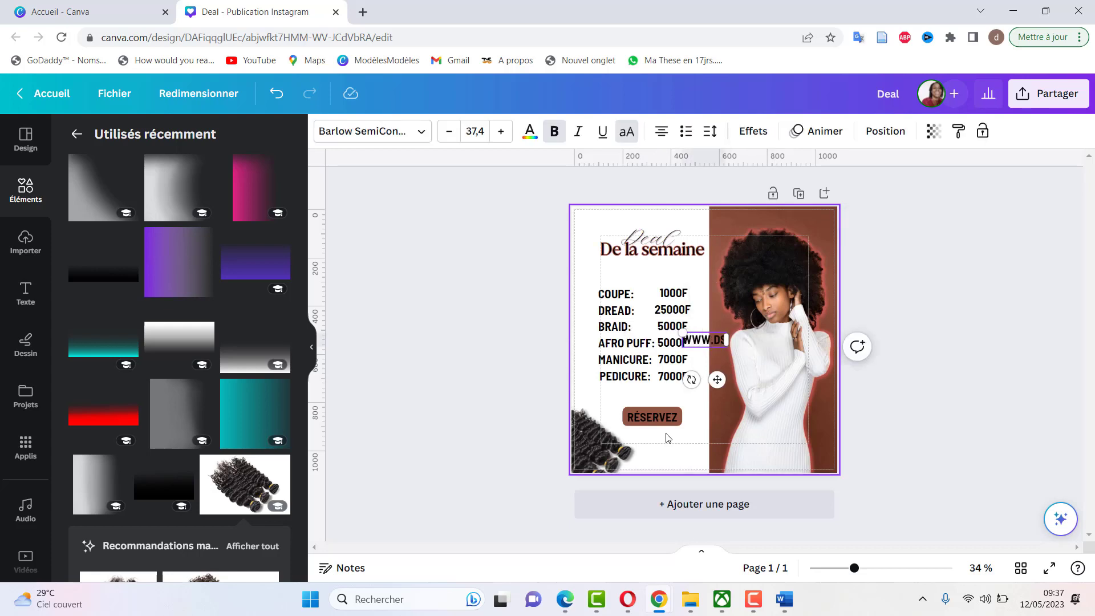
pyautogui.write('hairsalon')
pyautogui.moveTo(656, 334); pyautogui.dragTo(689, 360)
pyautogui.moveTo(731, 387); pyautogui.dragTo(661, 469)
pyautogui.moveTo(622, 427); pyautogui.dragTo(626, 429)
pyautogui.moveTo(667, 465); pyautogui.dragTo(663, 460)
# Step: Change the "RÉSERVEZ" text color to white
pyautogui.click(657, 416)
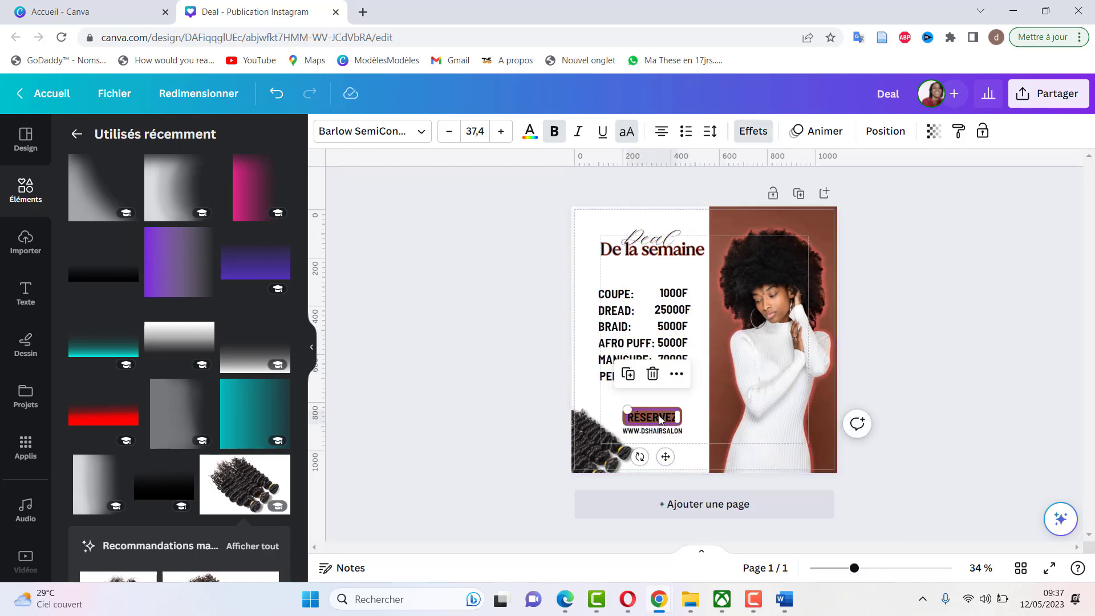
pyautogui.click(529, 132)
pyautogui.click(159, 224)
# Step: Recolor the website text below "RÉSERVEZ" light brown using a color sampled from the design
pyautogui.click(671, 432)
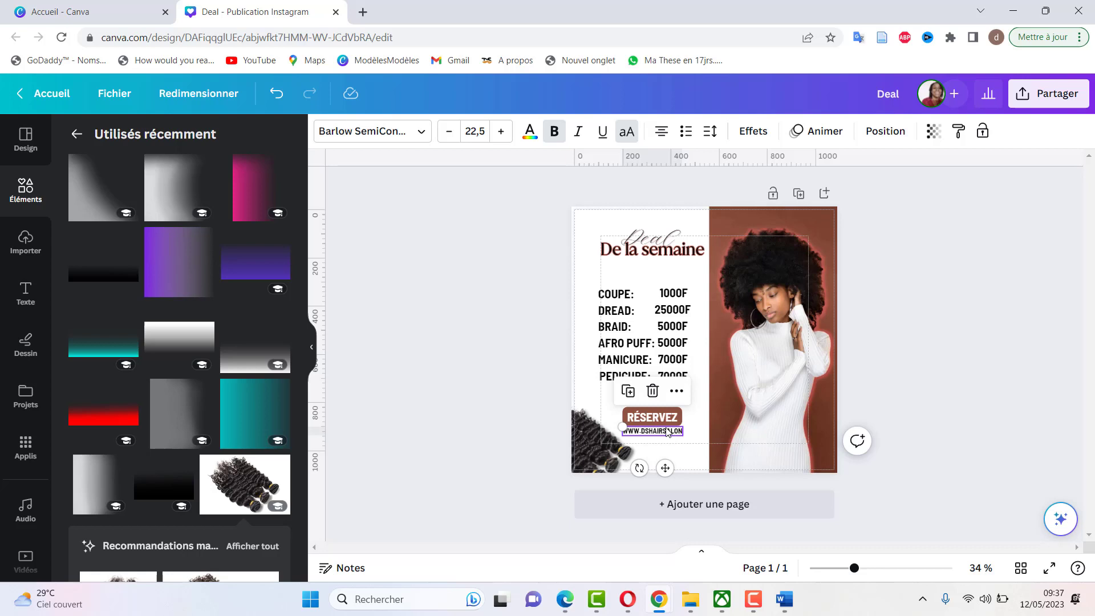
pyautogui.click(529, 136)
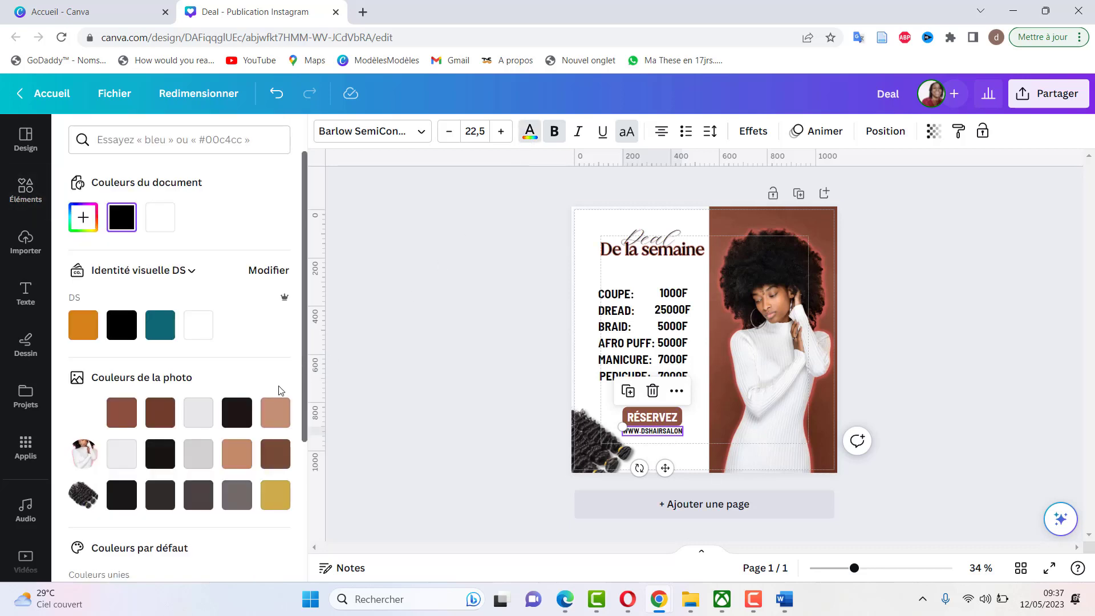
pyautogui.scroll(-2, 165, 350)
pyautogui.scroll(2, 165, 351)
pyautogui.click(84, 217)
pyautogui.click(265, 366)
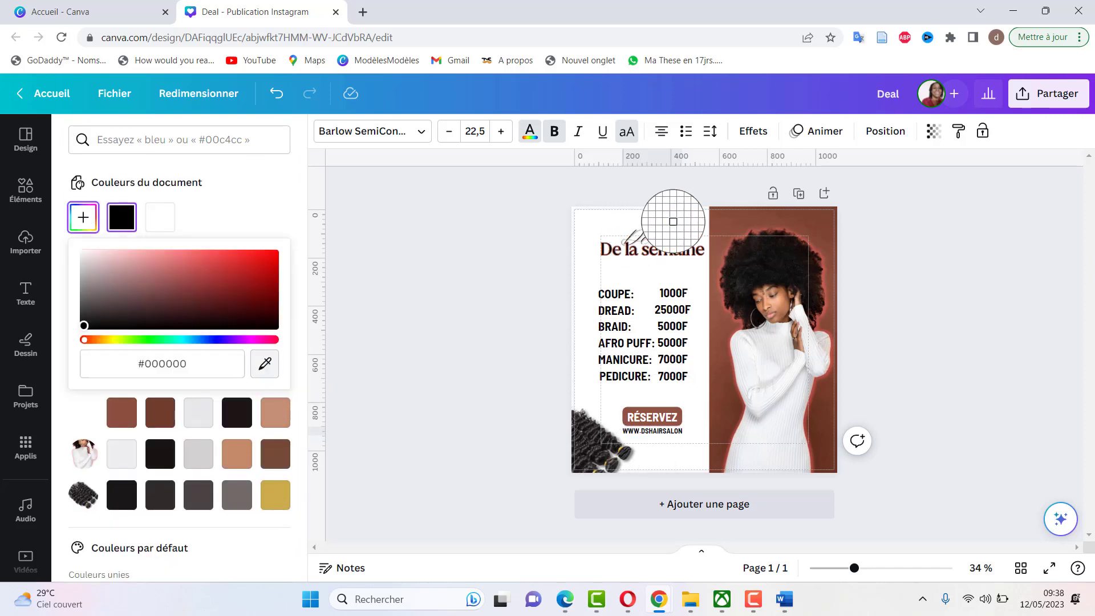
pyautogui.click(640, 238)
pyautogui.click(671, 446)
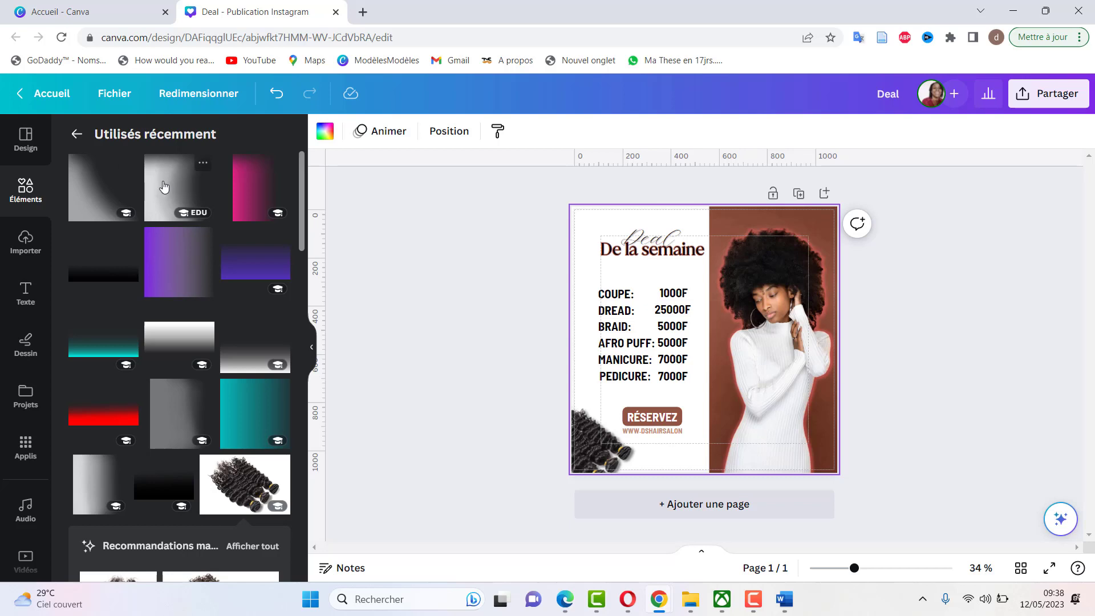
# Step: Add the recently used curved gray gradient and enlarge it to cover the whole page
pyautogui.click(85, 183)
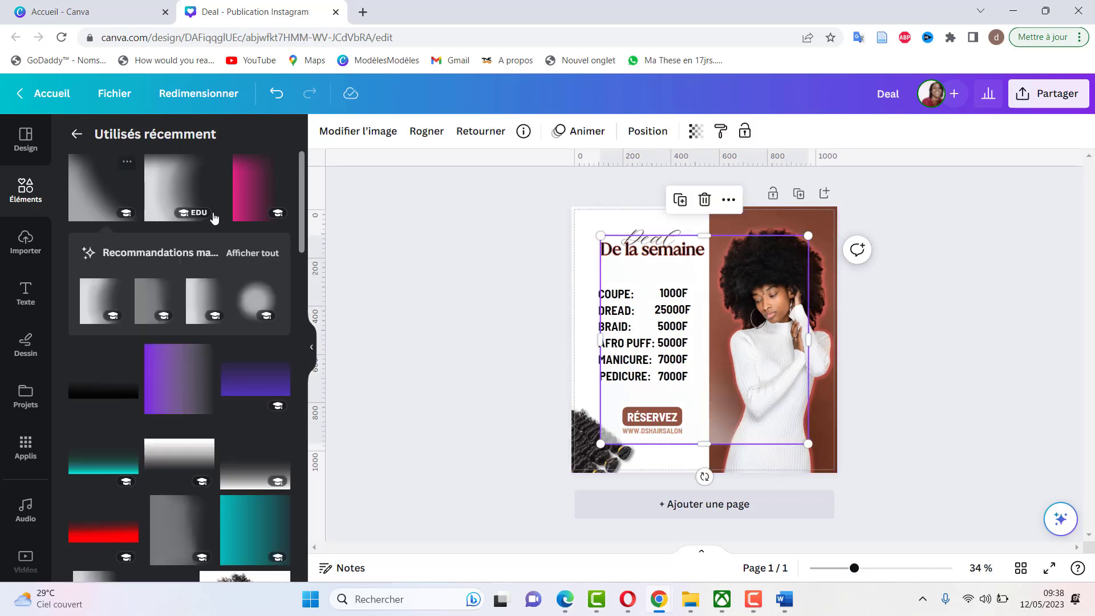
pyautogui.moveTo(600, 235); pyautogui.dragTo(569, 204)
pyautogui.moveTo(811, 444); pyautogui.dragTo(826, 507)
# Step: Apply the Cherry variant of the Duotone effect to the gradient
pyautogui.click(354, 132)
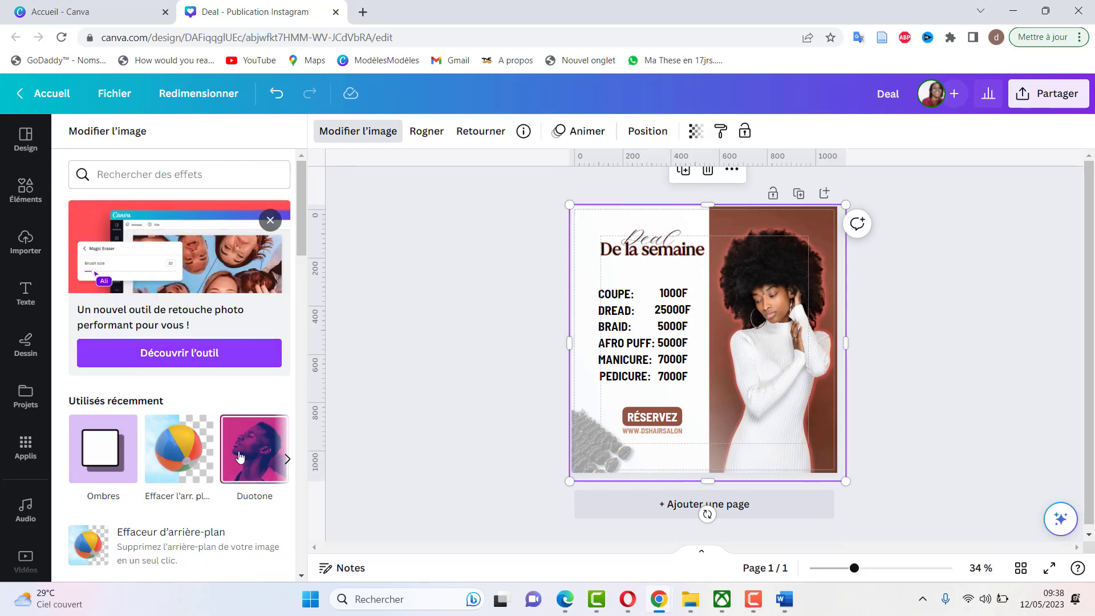
pyautogui.click(256, 446)
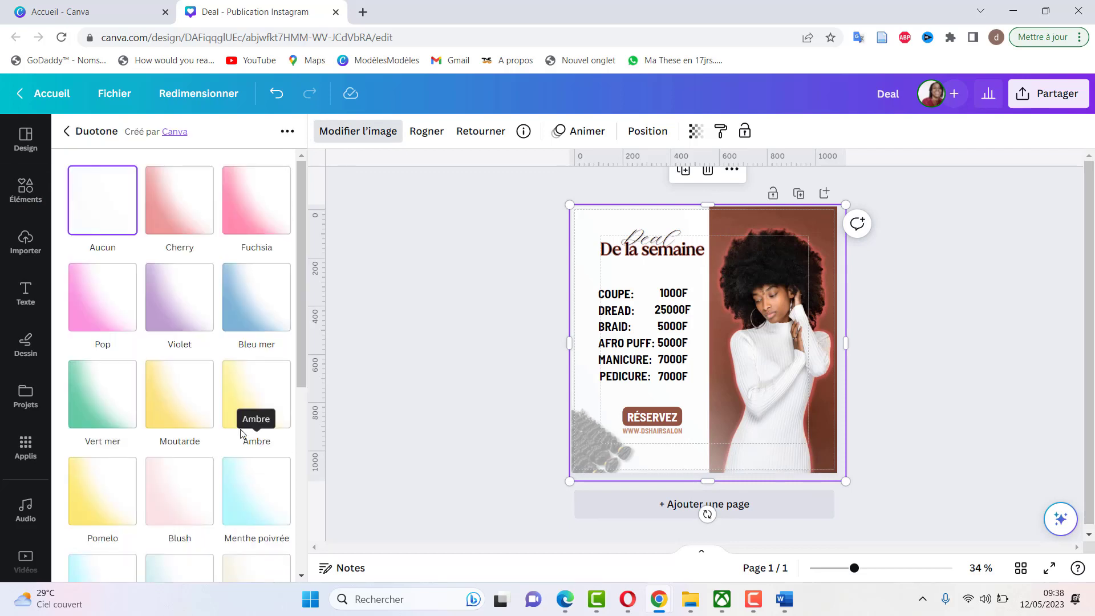
pyautogui.click(182, 206)
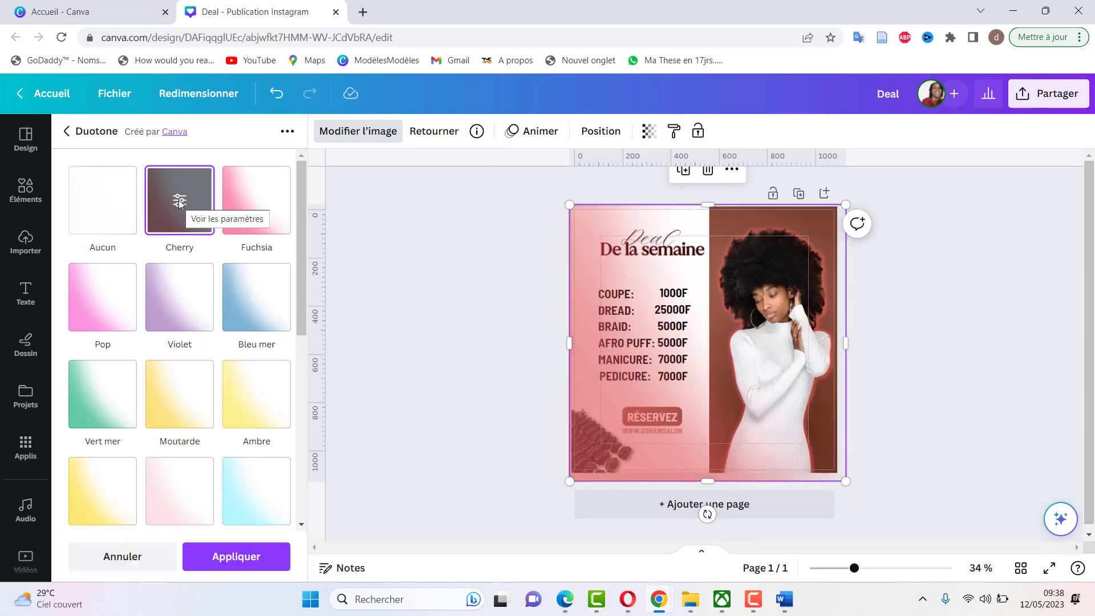
# Step: Set the Duotone's Stories à la une color to the brown #744E3A sampled from the woman's hand
pyautogui.click(180, 202)
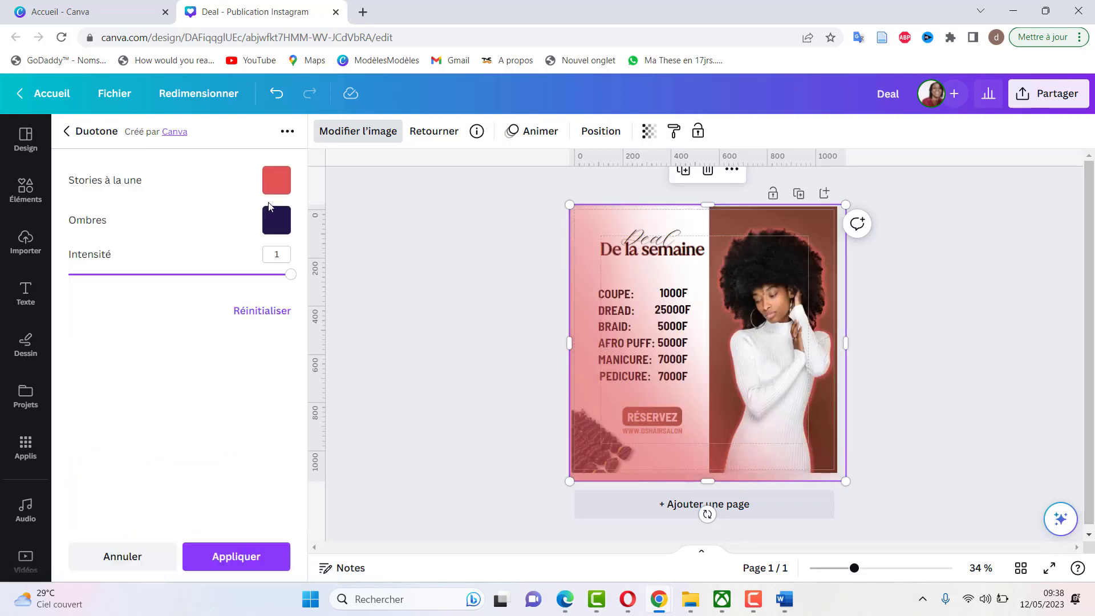
pyautogui.click(283, 185)
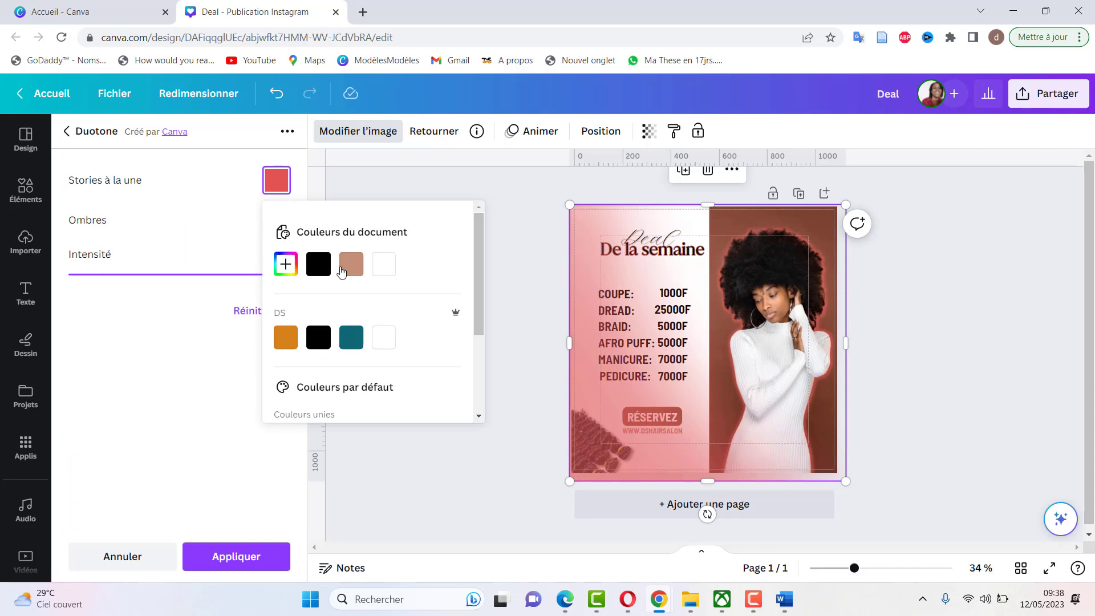
pyautogui.click(286, 264)
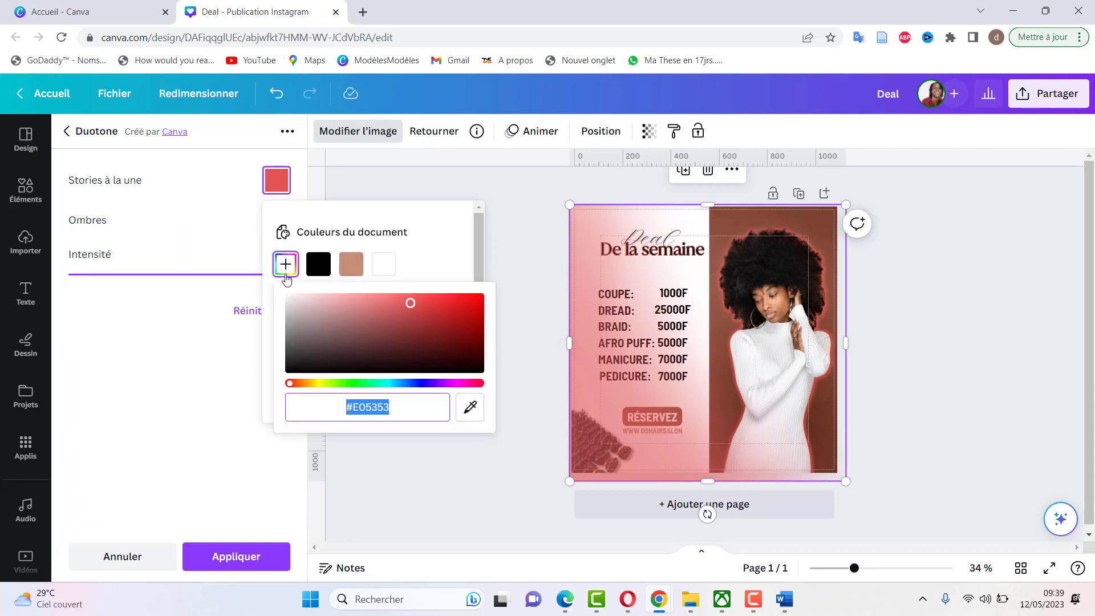
pyautogui.click(285, 264)
pyautogui.click(285, 264)
pyautogui.click(286, 264)
pyautogui.scroll(-3, 385, 317)
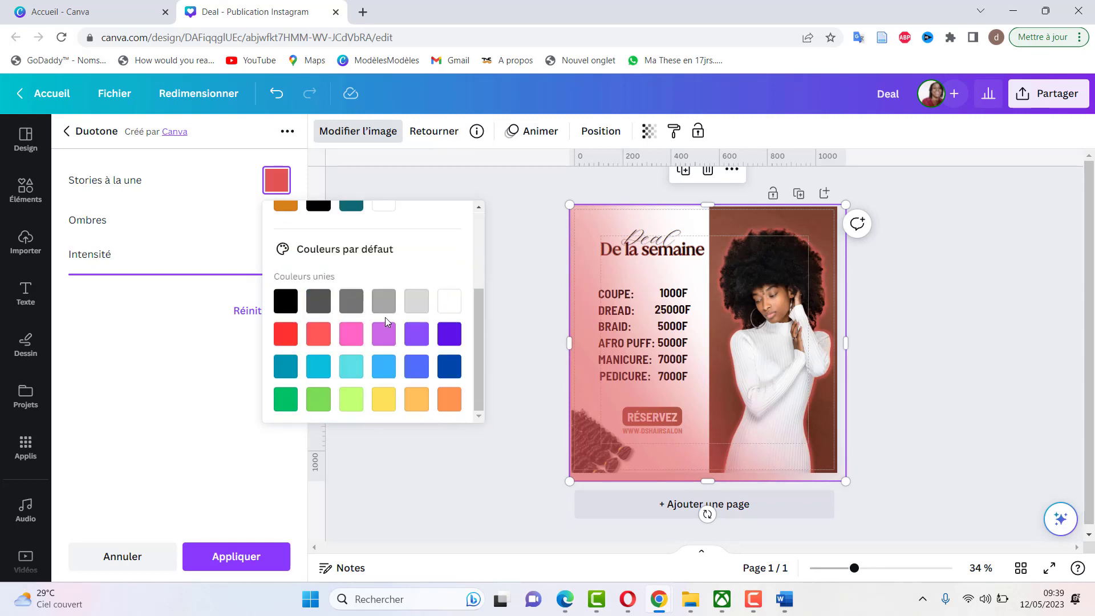
pyautogui.scroll(3, 385, 317)
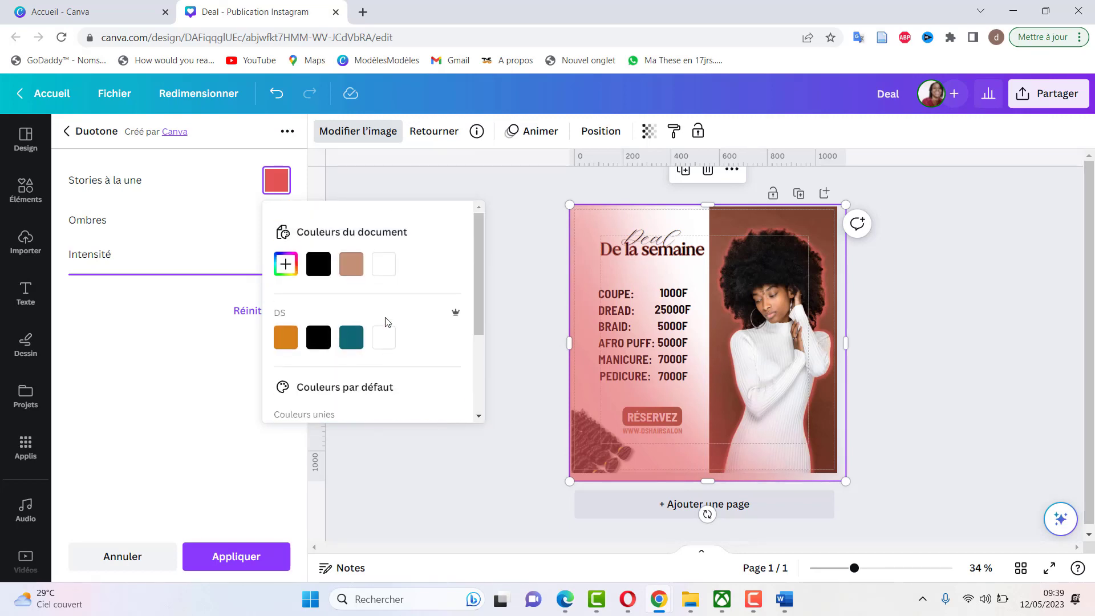
pyautogui.click(286, 264)
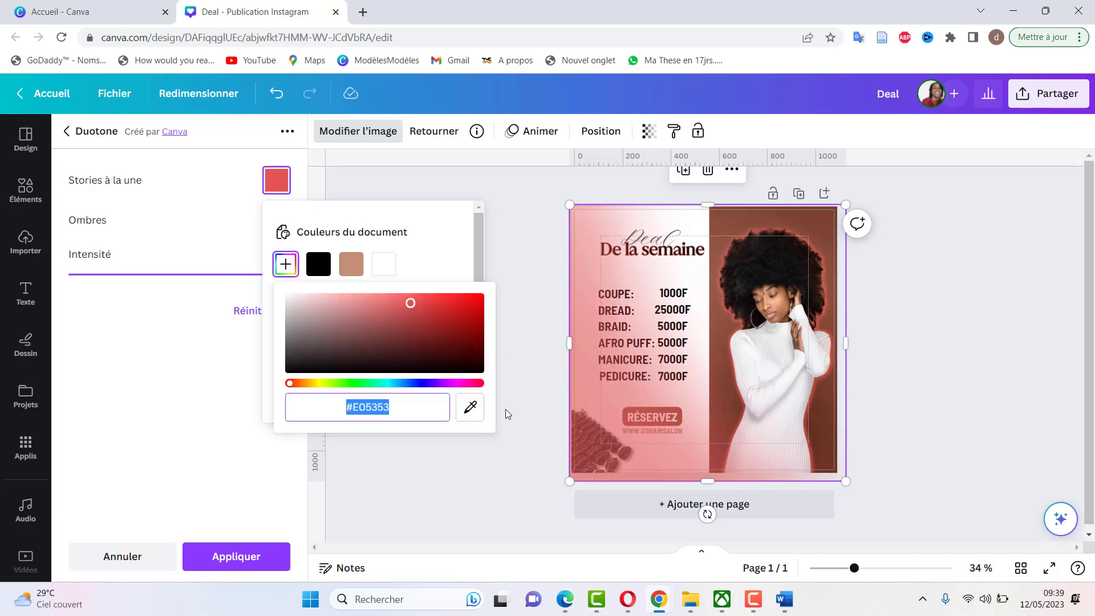
pyautogui.click(470, 406)
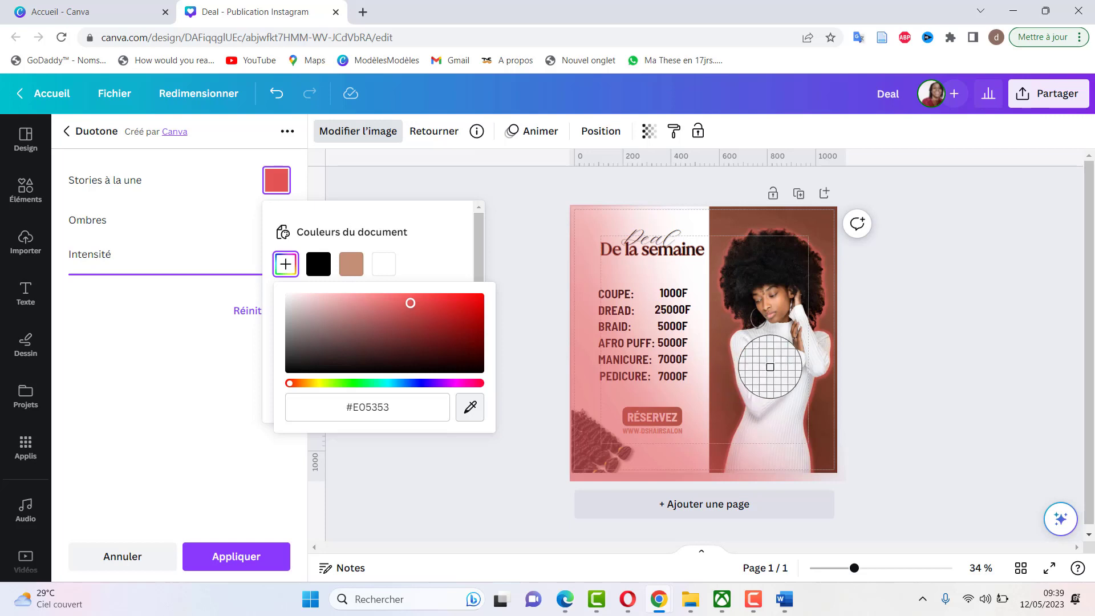
pyautogui.click(795, 345)
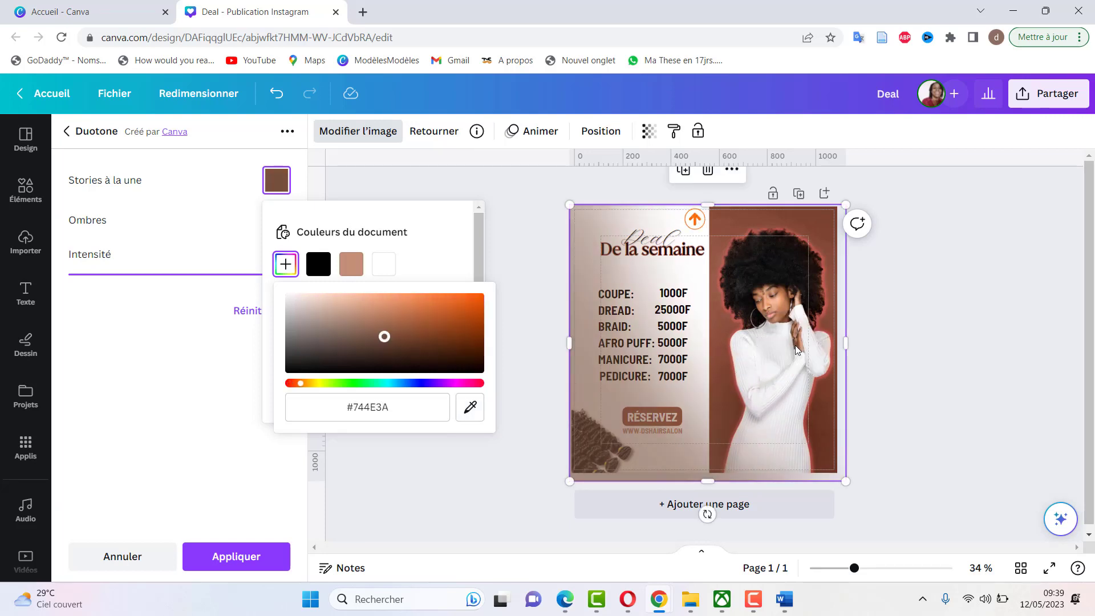
# Step: Replace the Duotone's Ombres color with one sampled from the woman's photo and close the effect settings
pyautogui.click(247, 200)
pyautogui.click(280, 225)
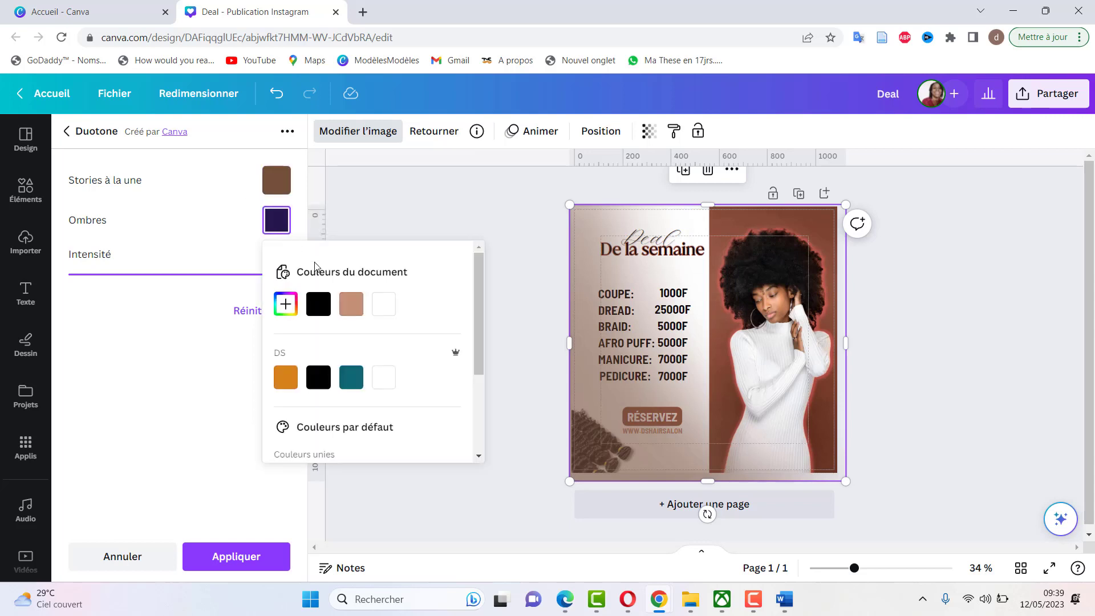
pyautogui.click(287, 310)
pyautogui.click(469, 447)
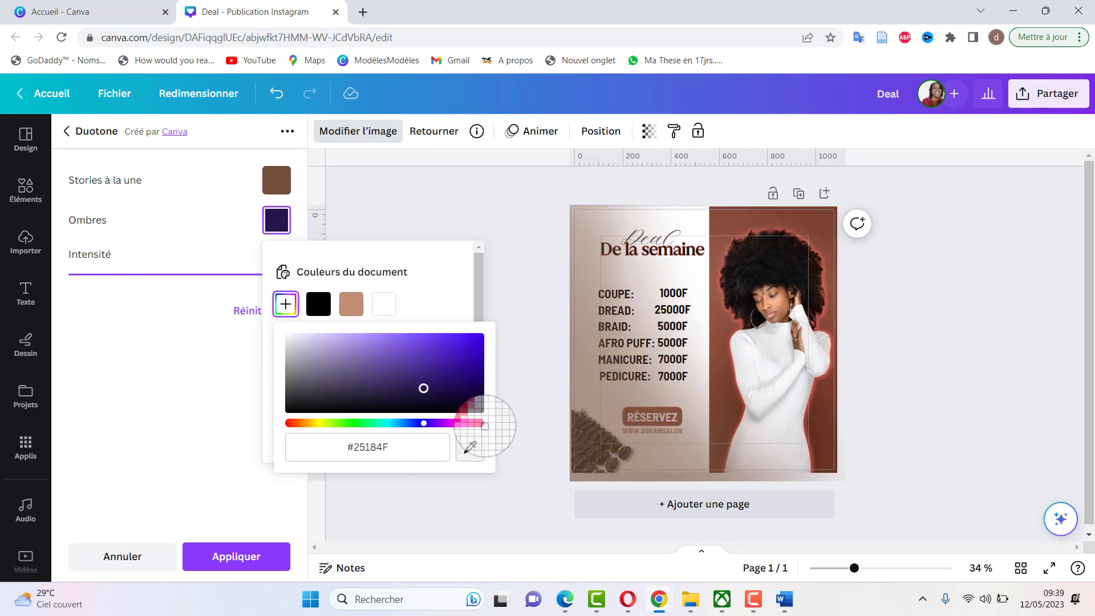
pyautogui.click(781, 306)
pyautogui.click(428, 211)
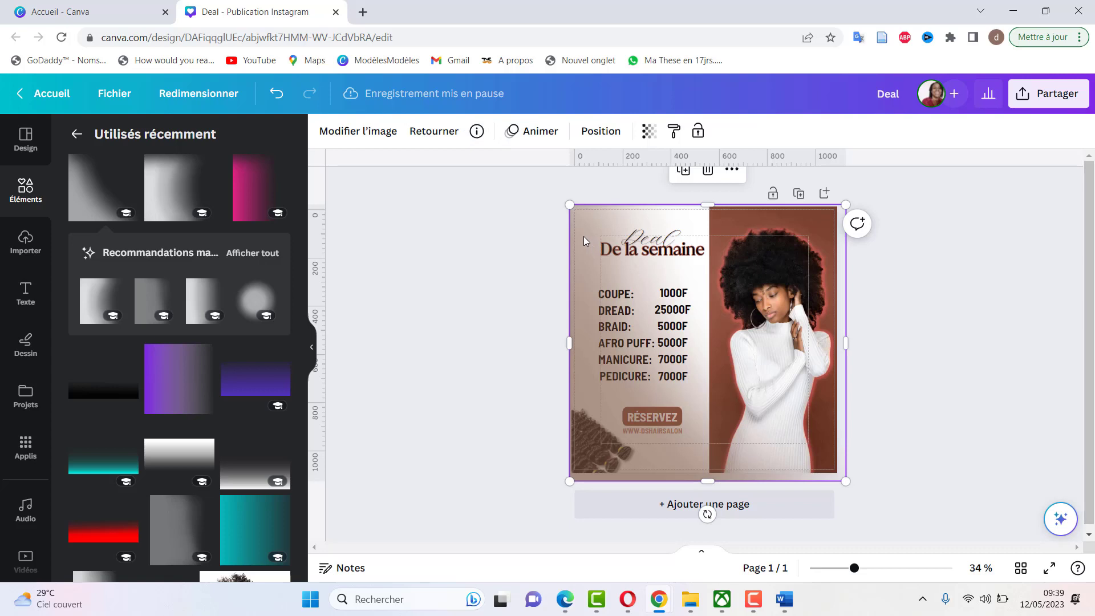
# Step: Move the curved brown gradient's layer beneath the photos and hair bundles, directly above the white page background
pyautogui.click(598, 131)
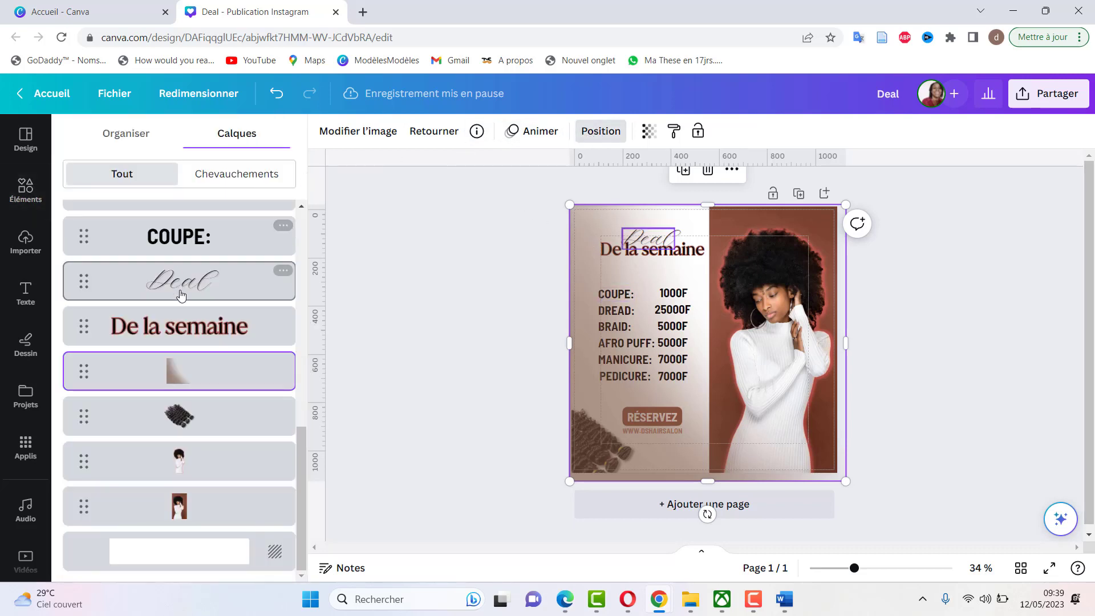
pyautogui.moveTo(200, 364); pyautogui.dragTo(205, 522)
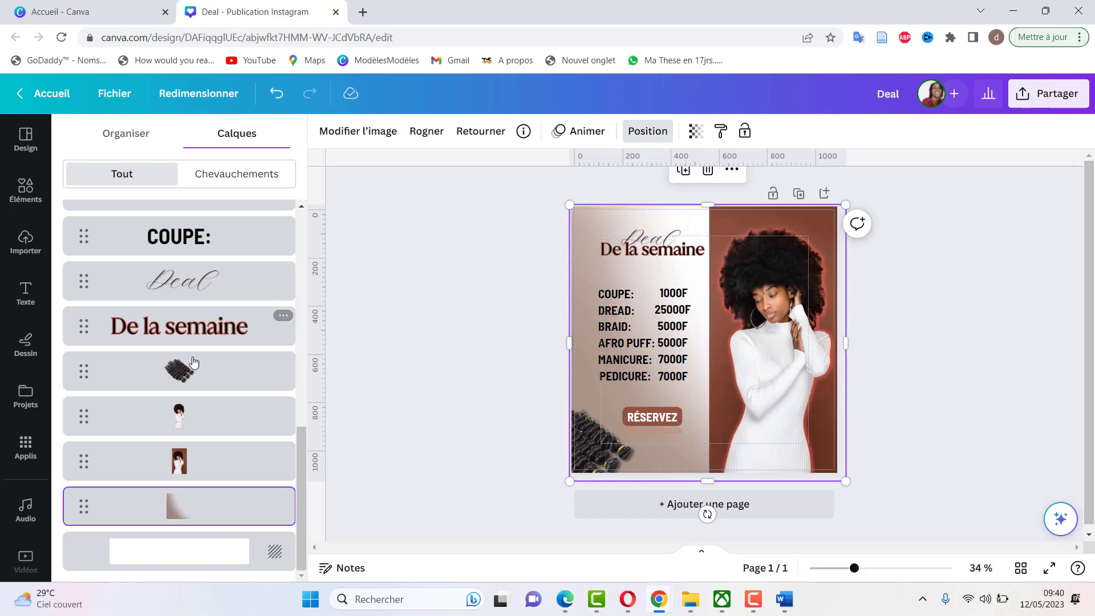
pyautogui.scroll(1, 188, 374)
pyautogui.scroll(10, 188, 375)
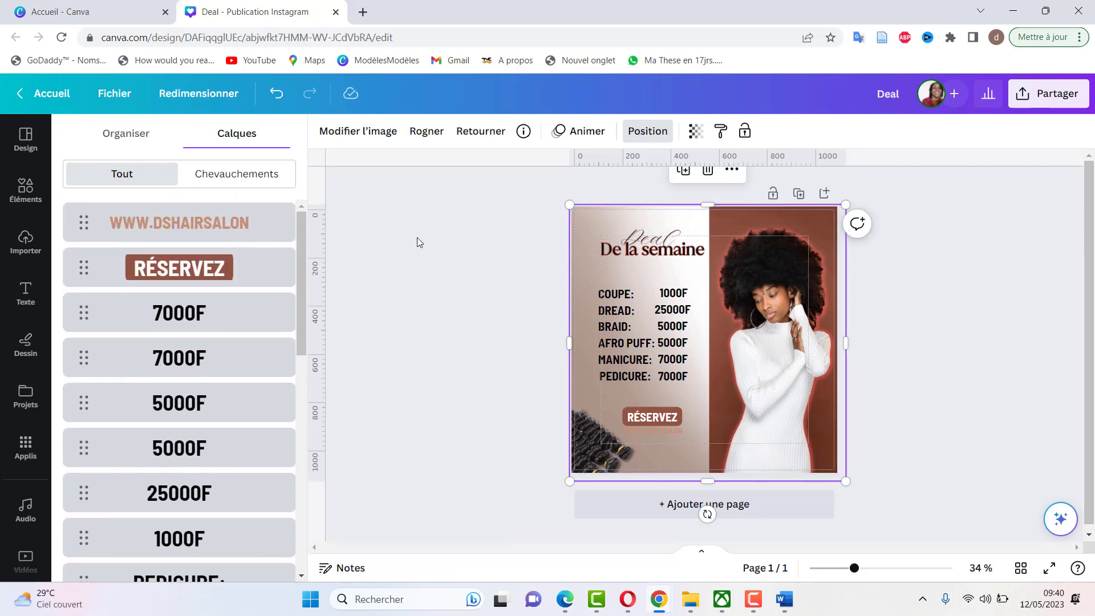
pyautogui.press('Escape')
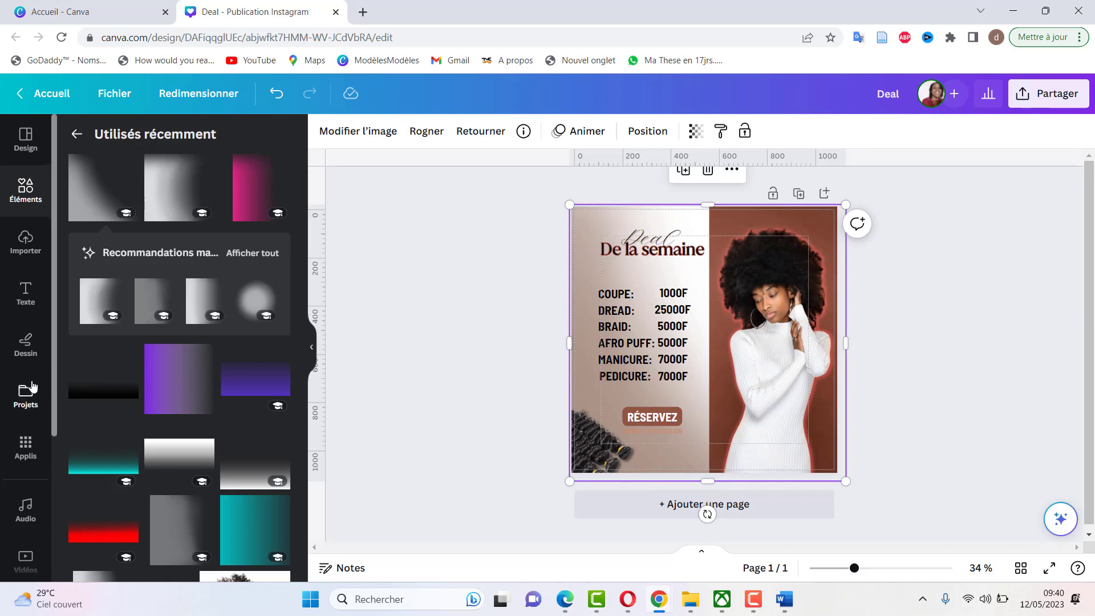
# Step: Add the recently used turquoise linear gradient, rotate it a quarter turn and place it along the upper left edge of the brown photo
pyautogui.scroll(-3, 152, 327)
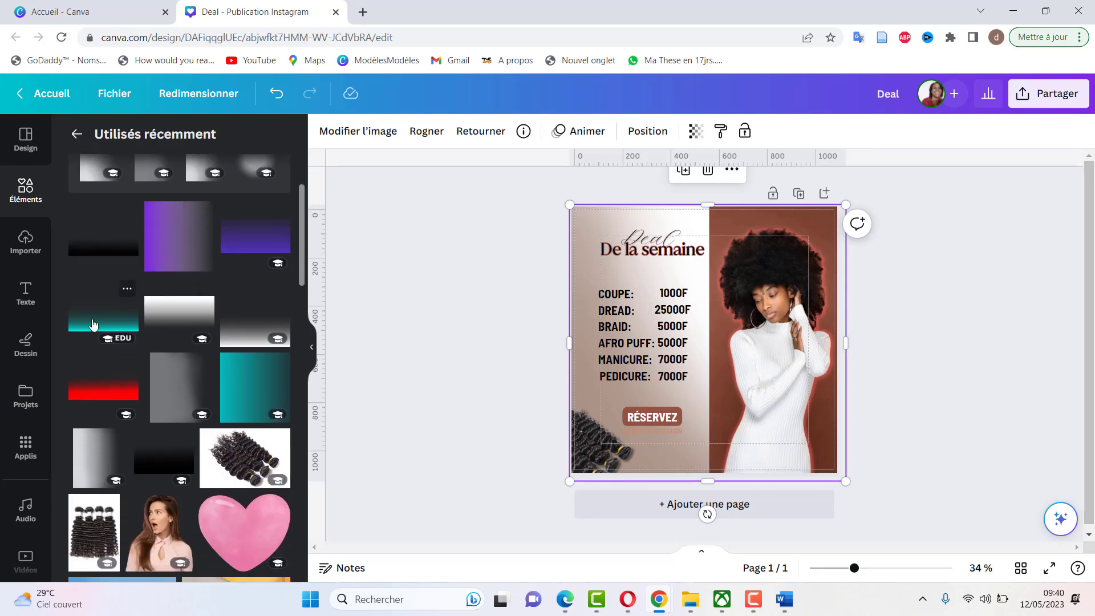
pyautogui.scroll(1, 109, 216)
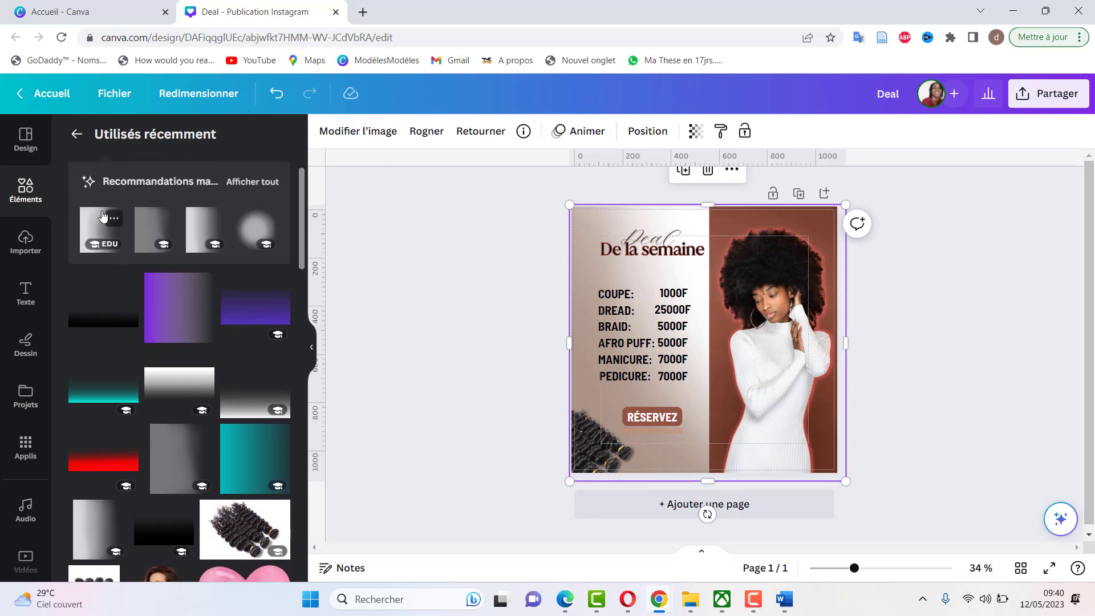
pyautogui.click(95, 394)
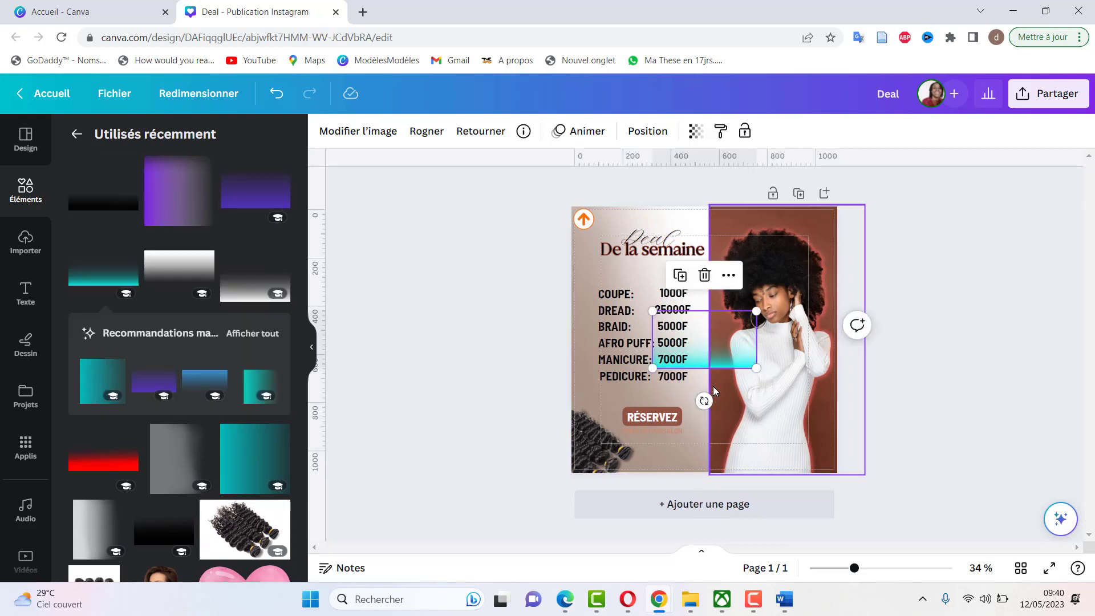
pyautogui.moveTo(684, 408); pyautogui.dragTo(615, 337)
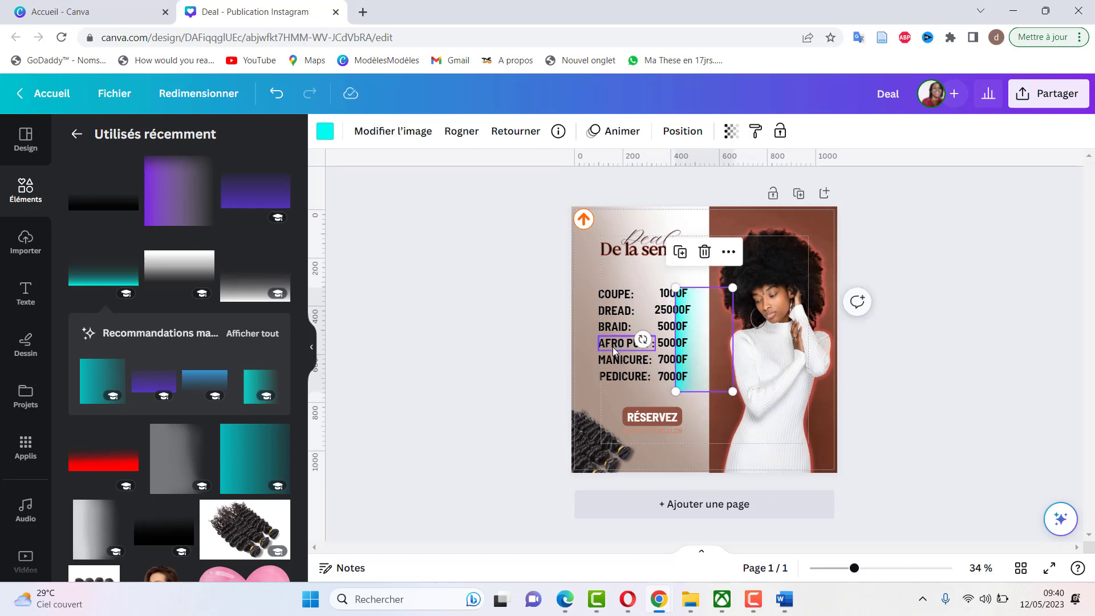
pyautogui.moveTo(705, 332); pyautogui.dragTo(739, 244)
# Step: Recolor the turquoise gradient to the near-white #FEFEFE sampled from the light area of the page beside the photo
pyautogui.click(325, 131)
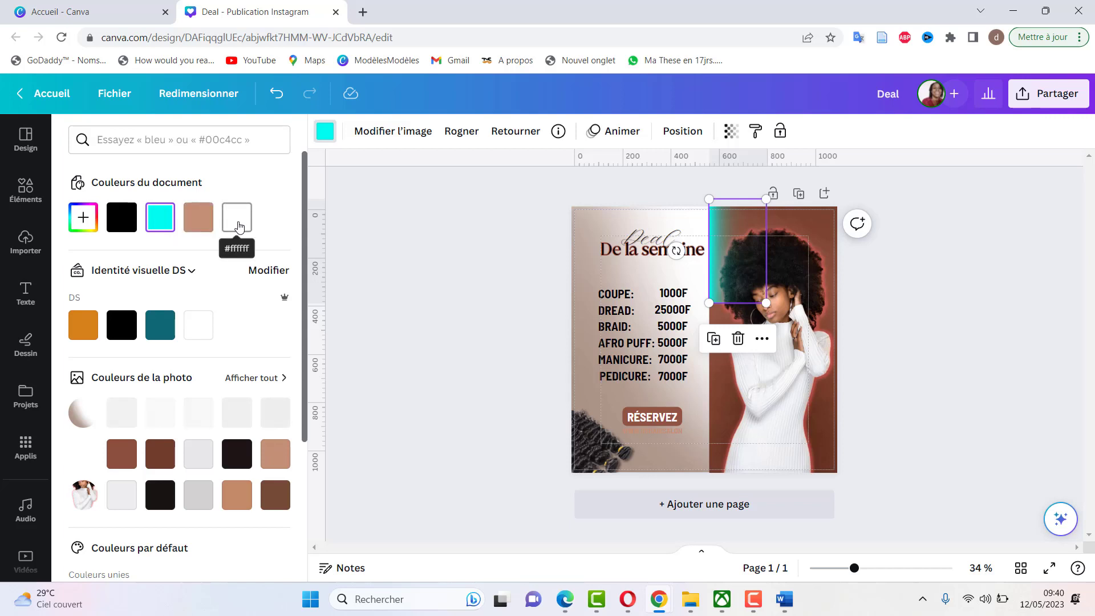
pyautogui.click(84, 221)
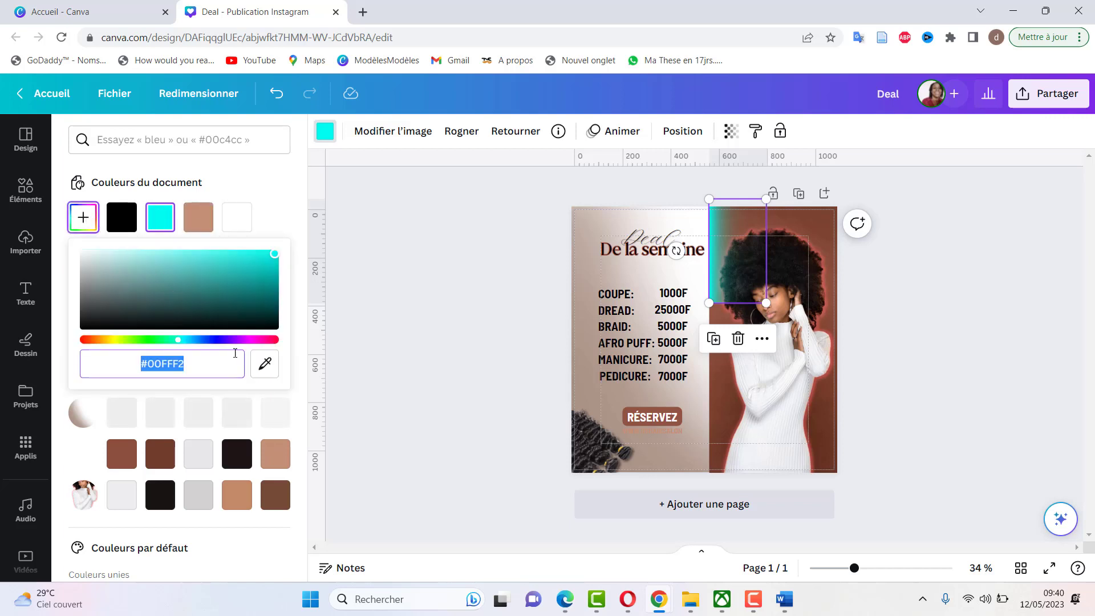
pyautogui.click(263, 362)
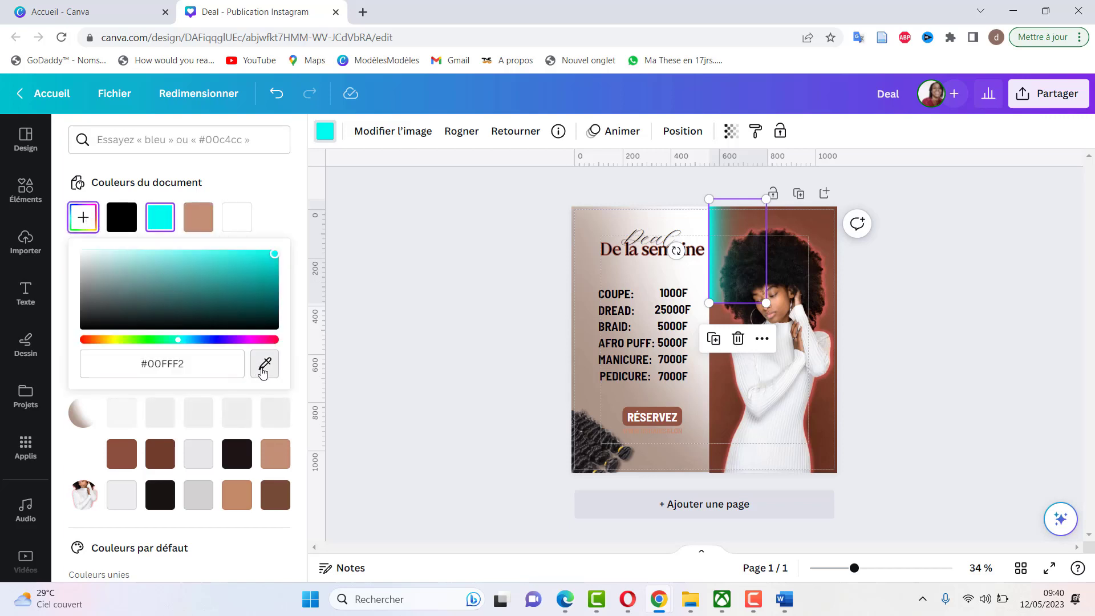
pyautogui.click(687, 227)
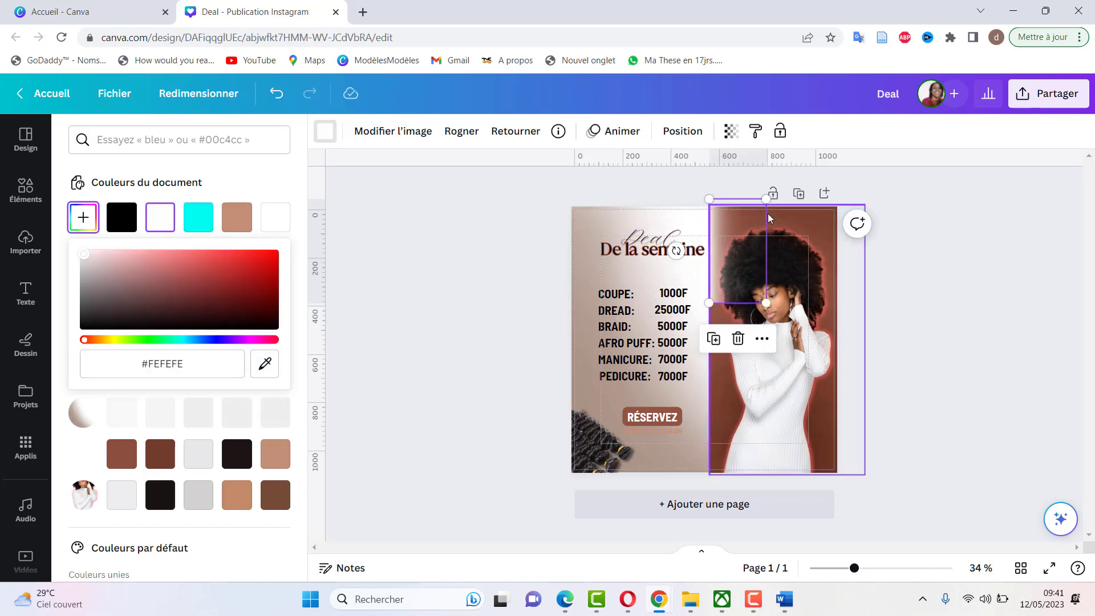
# Step: Duplicate the white gradient and place the copy directly below the first along the brown photo's left edge
pyautogui.click(713, 338)
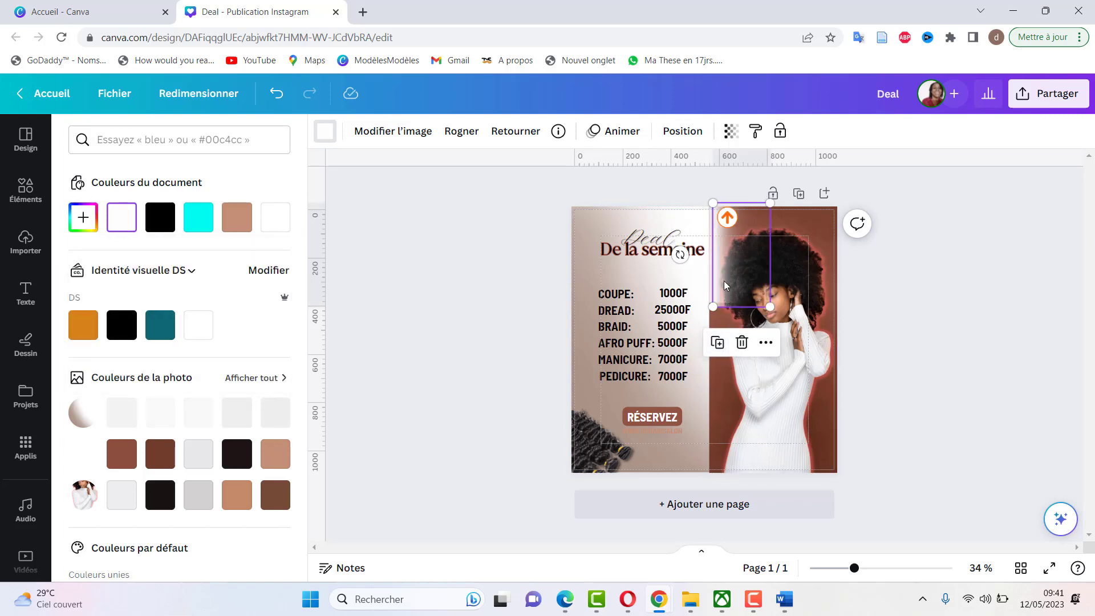
pyautogui.moveTo(719, 270); pyautogui.dragTo(767, 277)
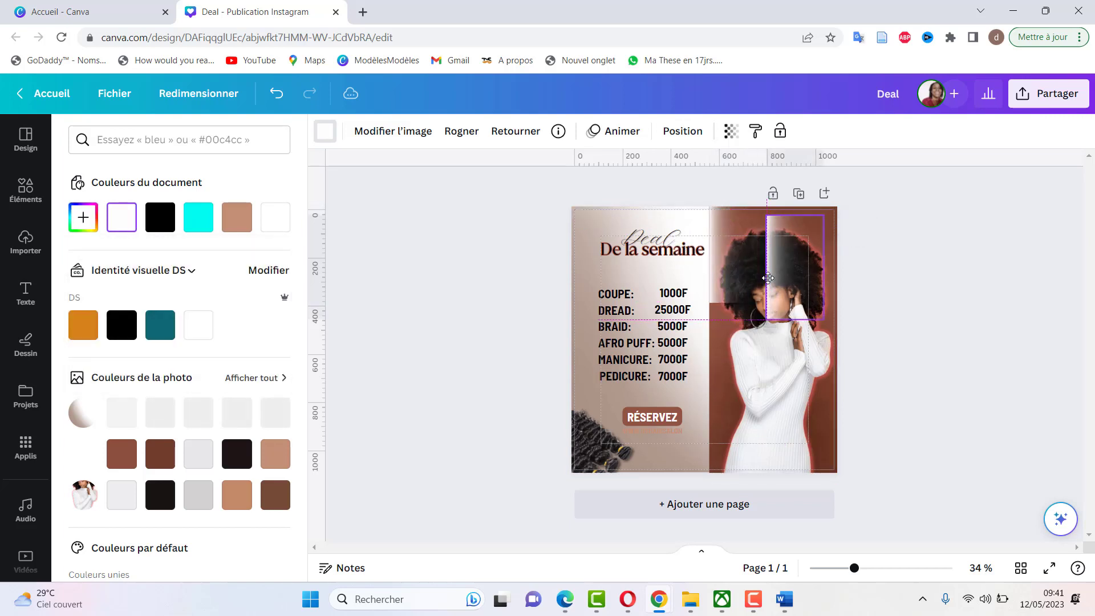
pyautogui.click(717, 237)
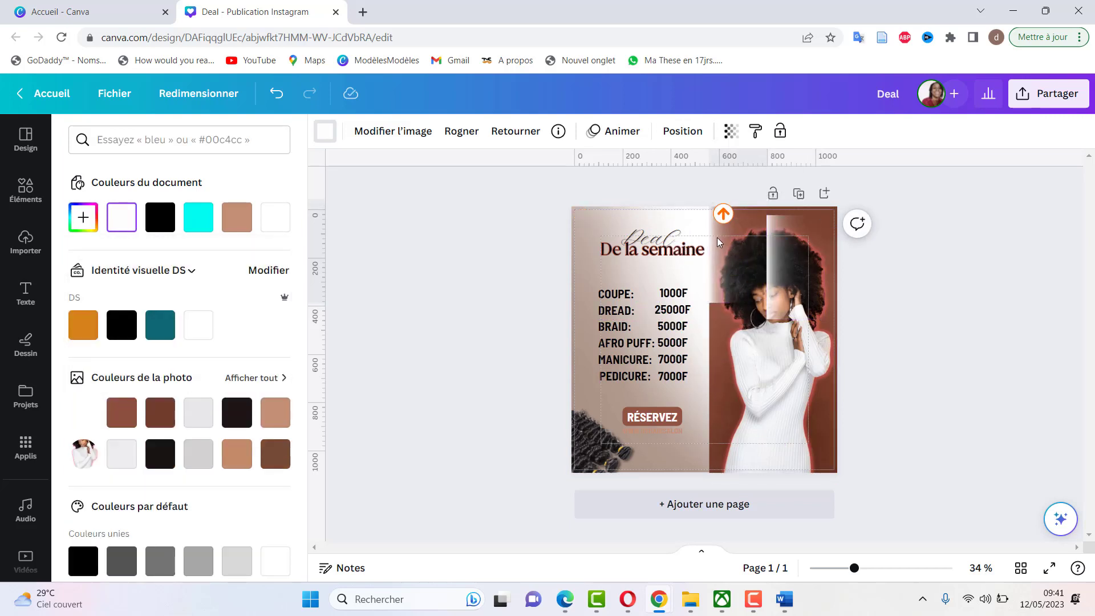
pyautogui.click(933, 244)
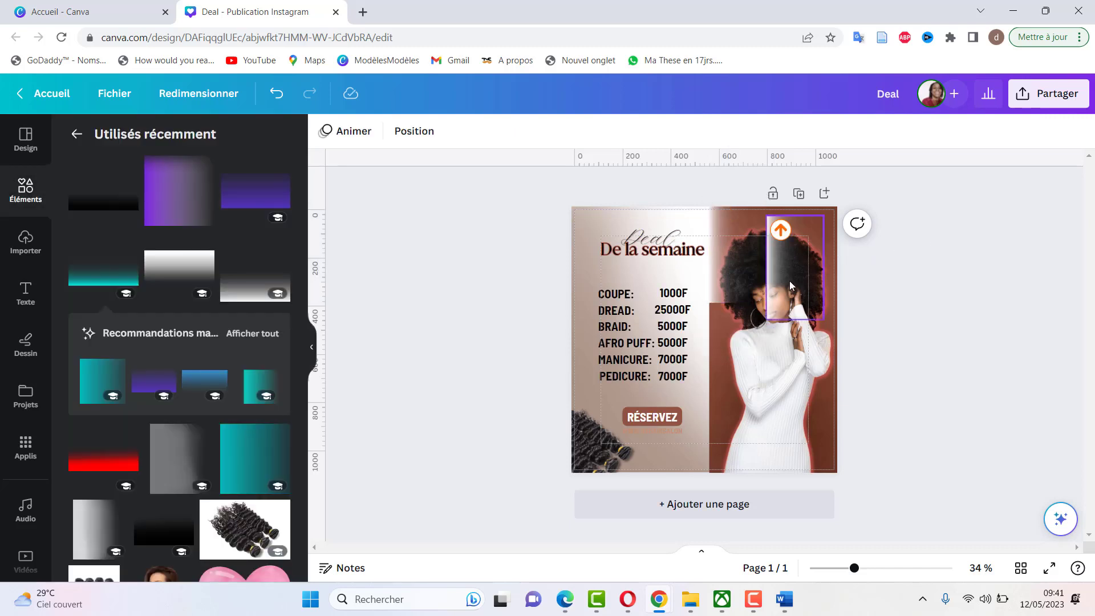
pyautogui.click(770, 265)
pyautogui.moveTo(771, 266); pyautogui.dragTo(709, 349)
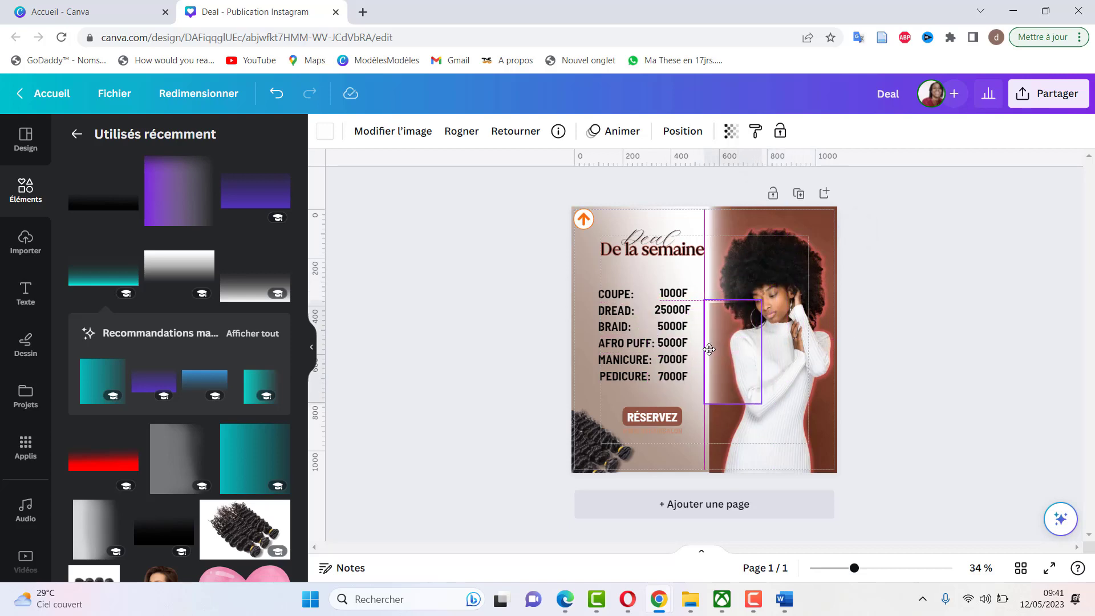
pyautogui.moveTo(712, 349); pyautogui.dragTo(711, 352)
pyautogui.click(935, 310)
# Step: Place a third white gradient strip below the second so the fade continues down to the bottom of the brown photo's left edge
pyautogui.click(722, 369)
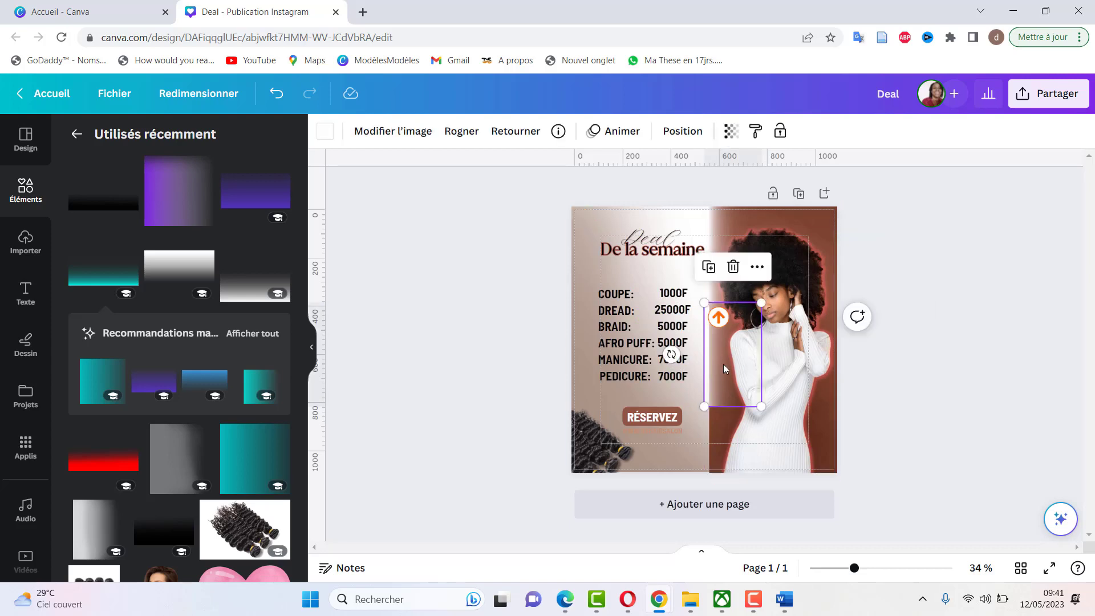
pyautogui.click(970, 461)
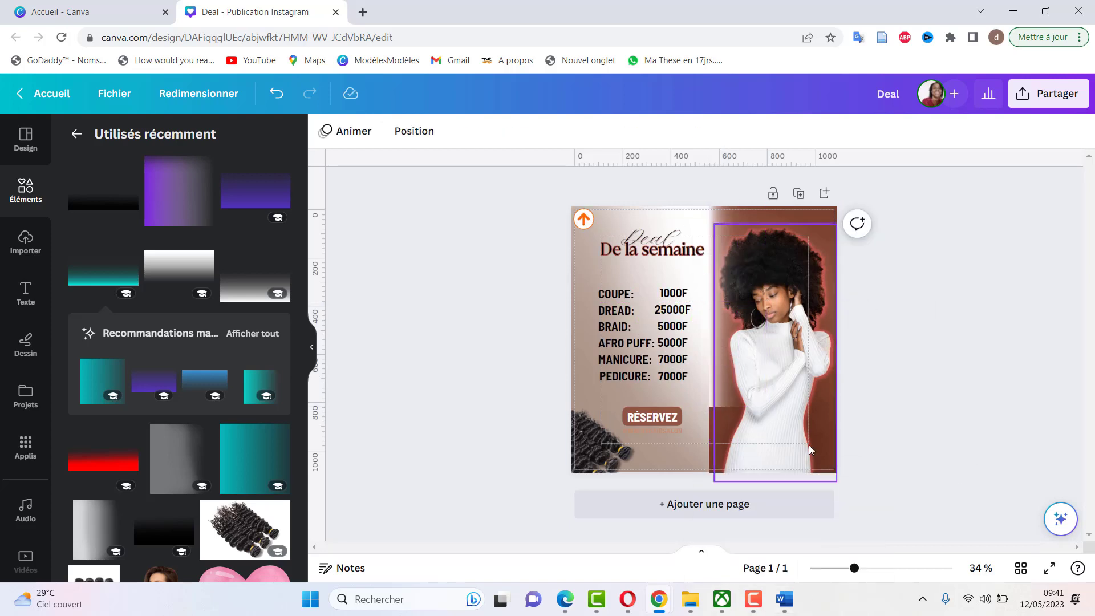
pyautogui.click(708, 379)
pyautogui.moveTo(708, 379); pyautogui.dragTo(713, 480)
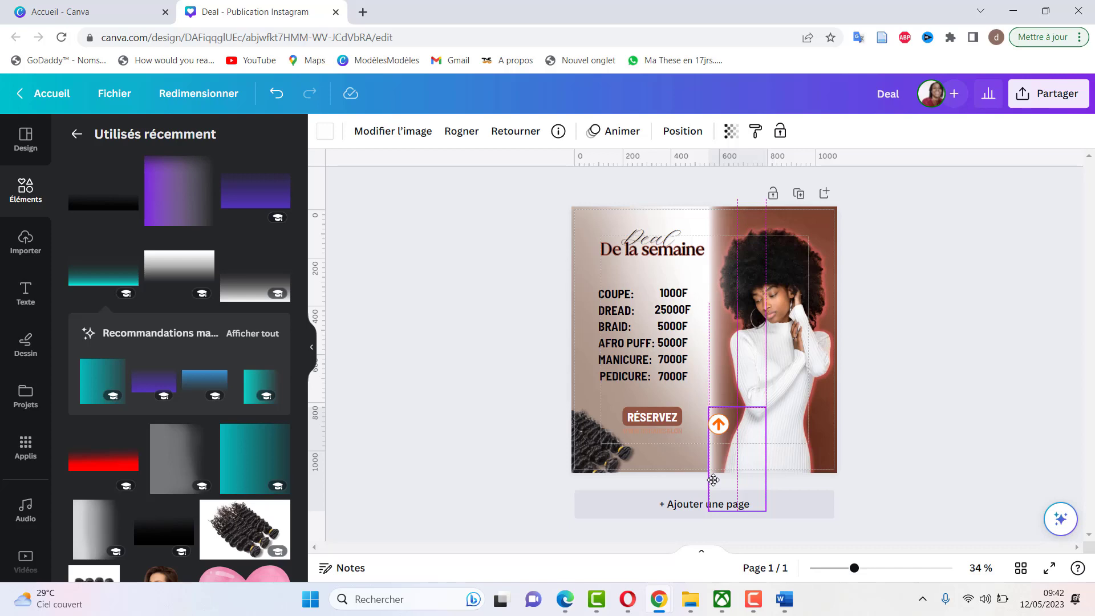
pyautogui.moveTo(713, 479); pyautogui.dragTo(713, 480)
pyautogui.click(972, 378)
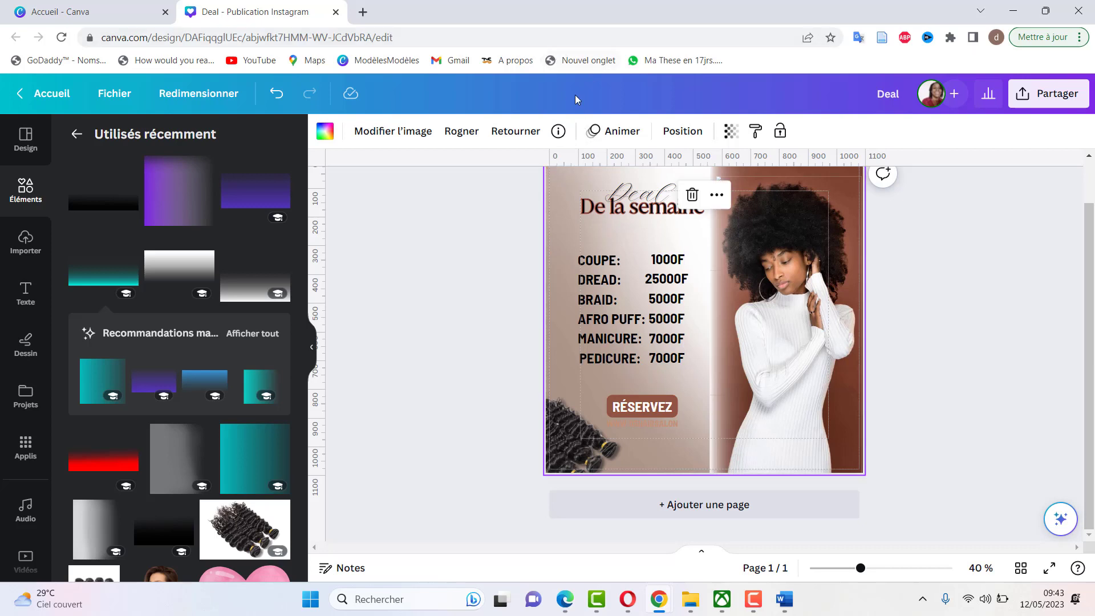
# Step: Move the three white gradient strips' layers beneath the brown photo, directly above the page background
pyautogui.click(681, 131)
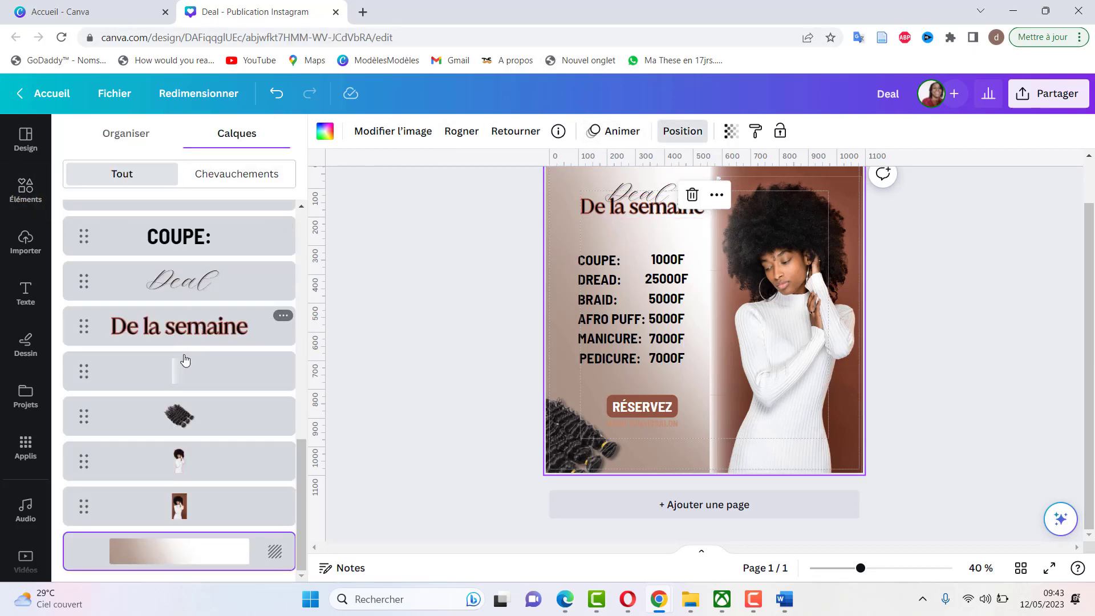
pyautogui.moveTo(179, 369); pyautogui.dragTo(186, 526)
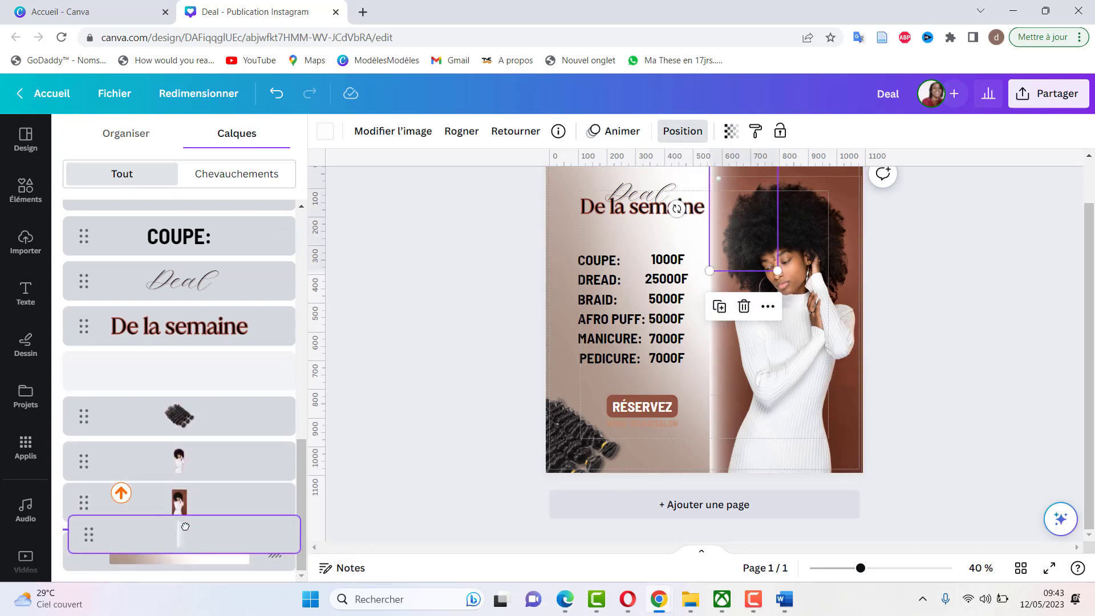
pyautogui.moveTo(183, 526); pyautogui.dragTo(184, 526)
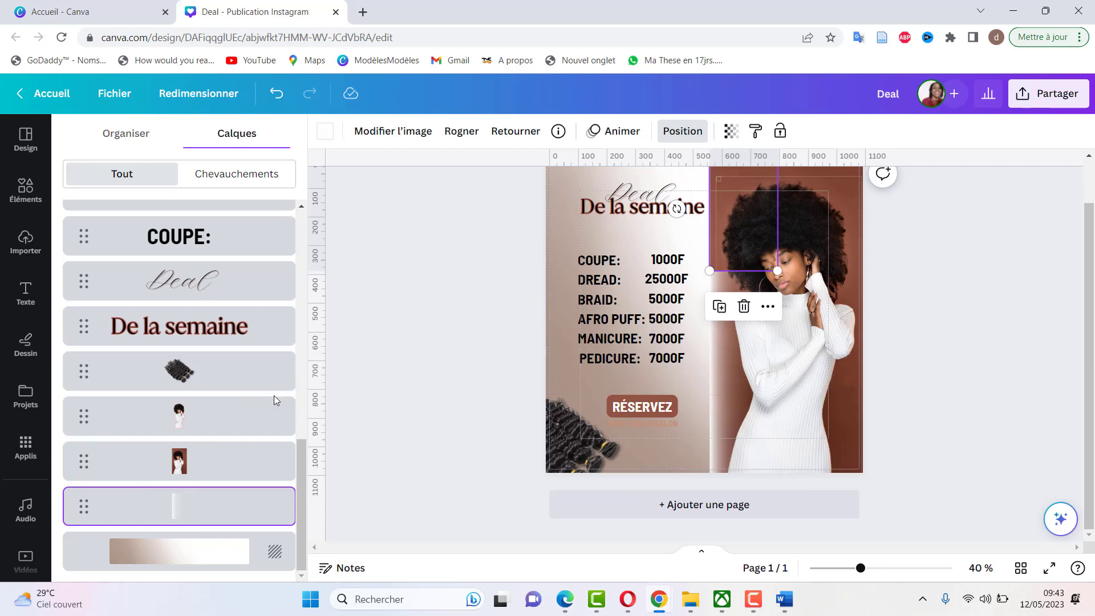
pyautogui.scroll(15, 271, 403)
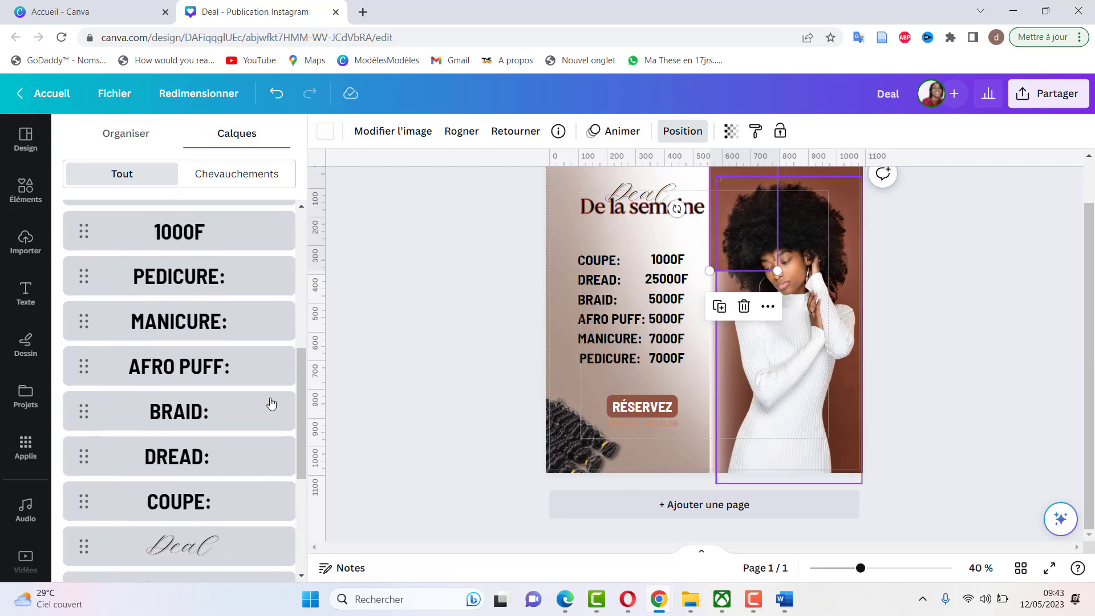
pyautogui.moveTo(205, 263); pyautogui.dragTo(168, 496)
pyautogui.scroll(10, 200, 388)
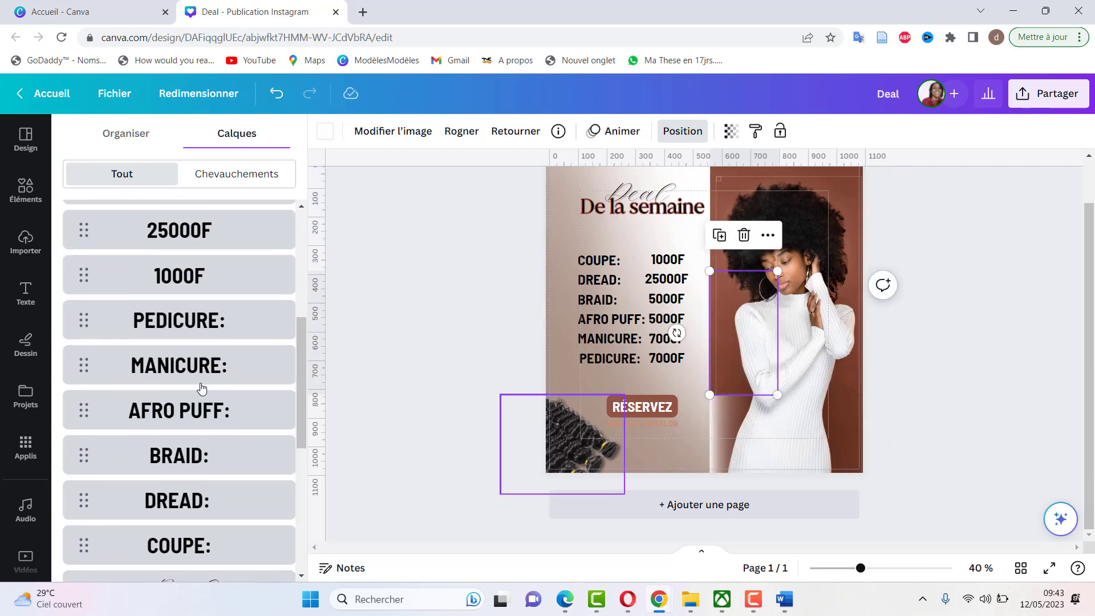
pyautogui.moveTo(181, 223); pyautogui.dragTo(159, 476)
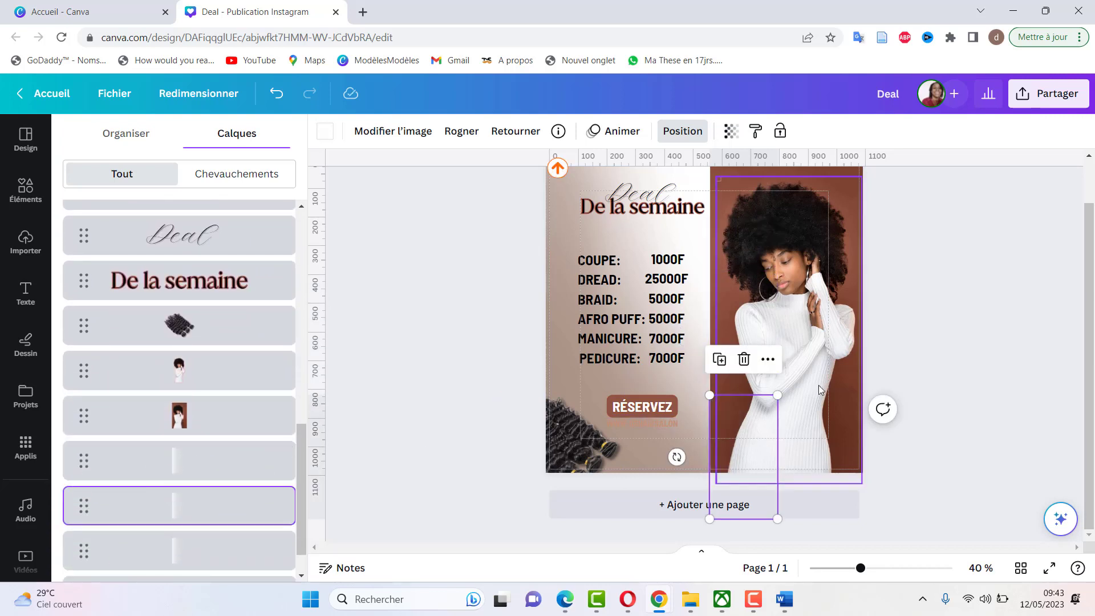
pyautogui.click(905, 352)
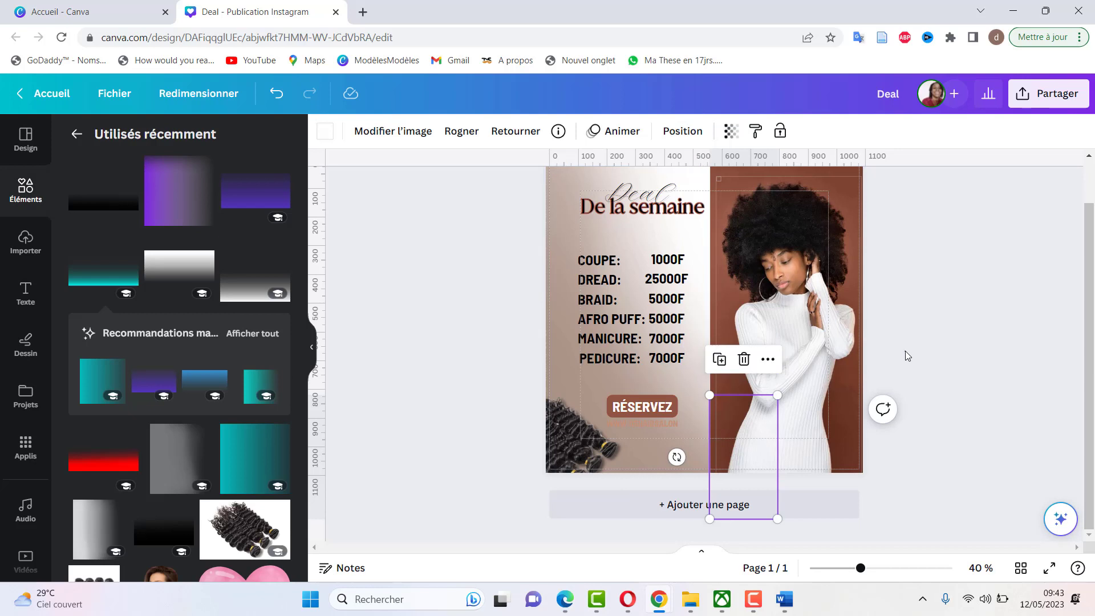
pyautogui.click(905, 352)
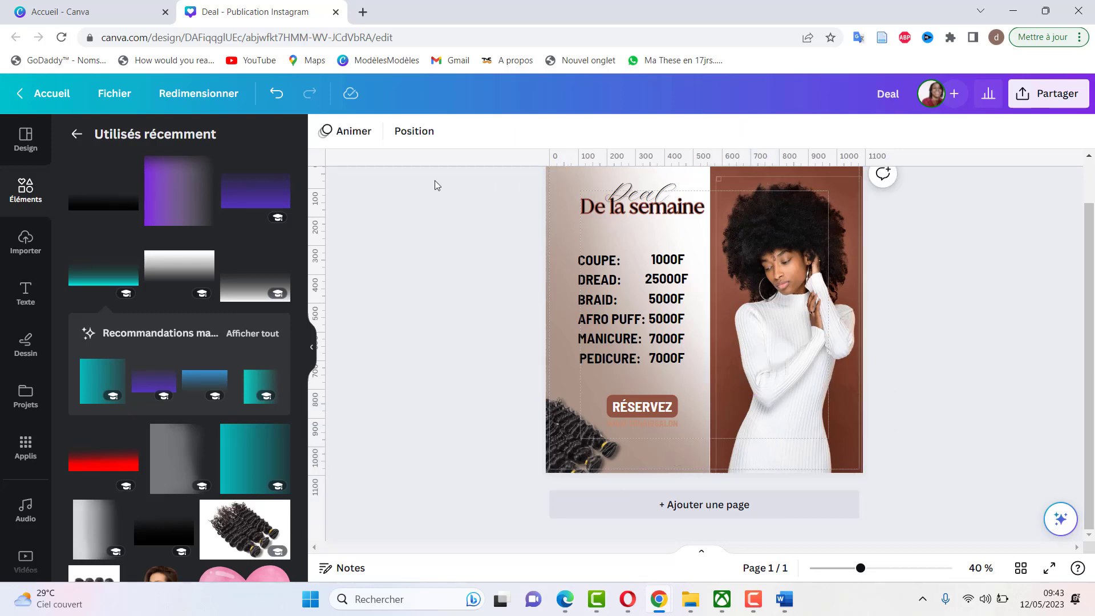
# Step: Reorder the layers so the three white gradient strips sit above the brown photo but behind the woman's cut-out
pyautogui.click(405, 136)
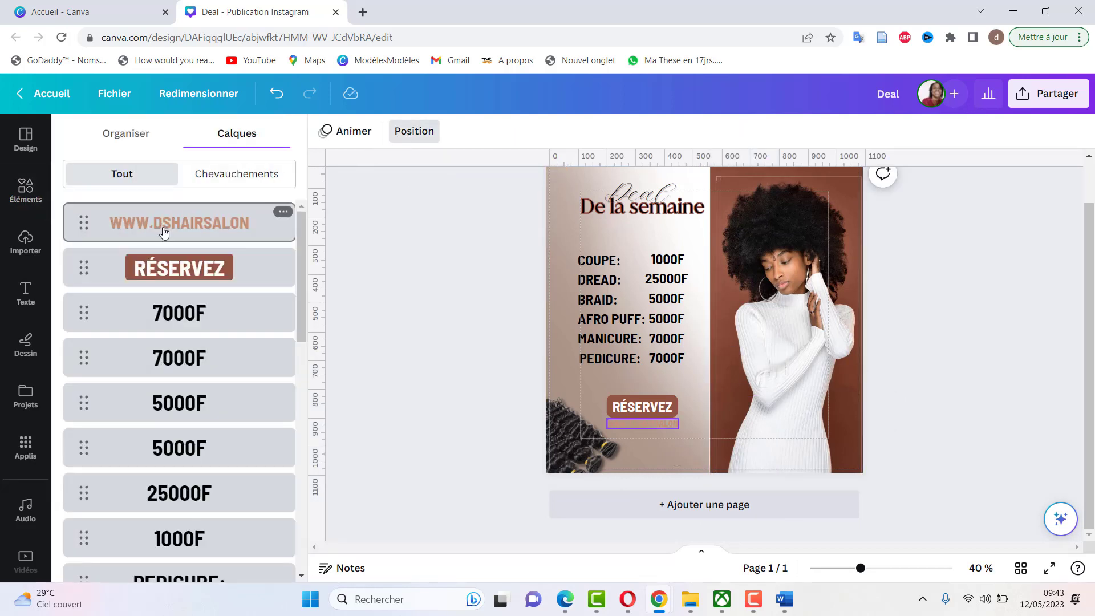
pyautogui.scroll(-6, 171, 246)
pyautogui.scroll(-5, 174, 245)
pyautogui.click(194, 413)
pyautogui.moveTo(193, 400)
pyautogui.mouseDown()
pyautogui.moveTo(200, 350)
pyautogui.moveTo(199, 456)
pyautogui.moveTo(216, 383)
pyautogui.moveTo(210, 401)
pyautogui.mouseUp()
pyautogui.moveTo(186, 510); pyautogui.dragTo(203, 440)
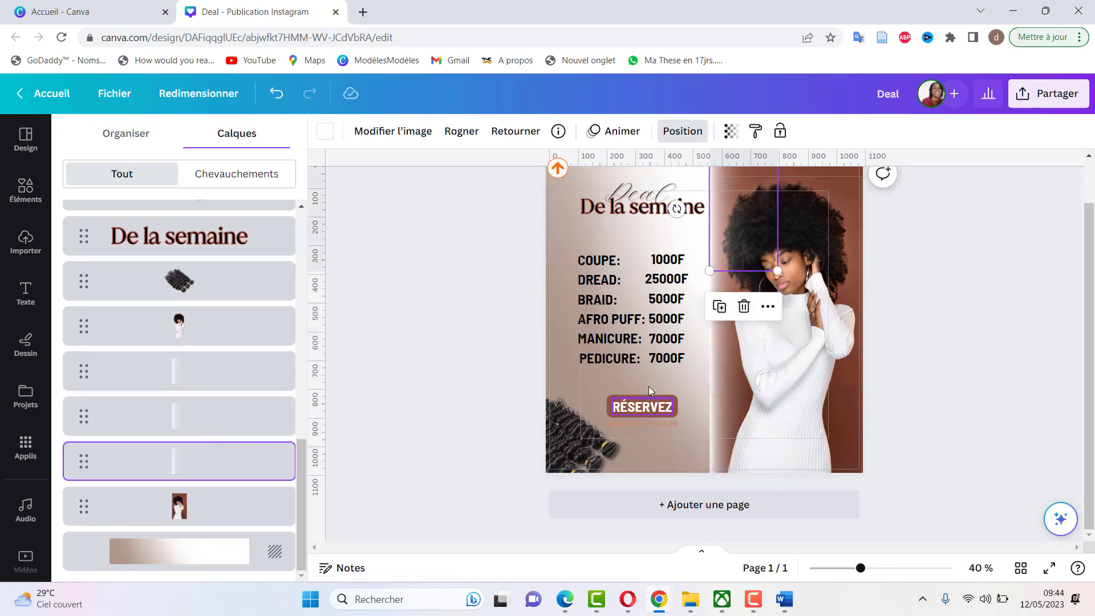
pyautogui.click(911, 282)
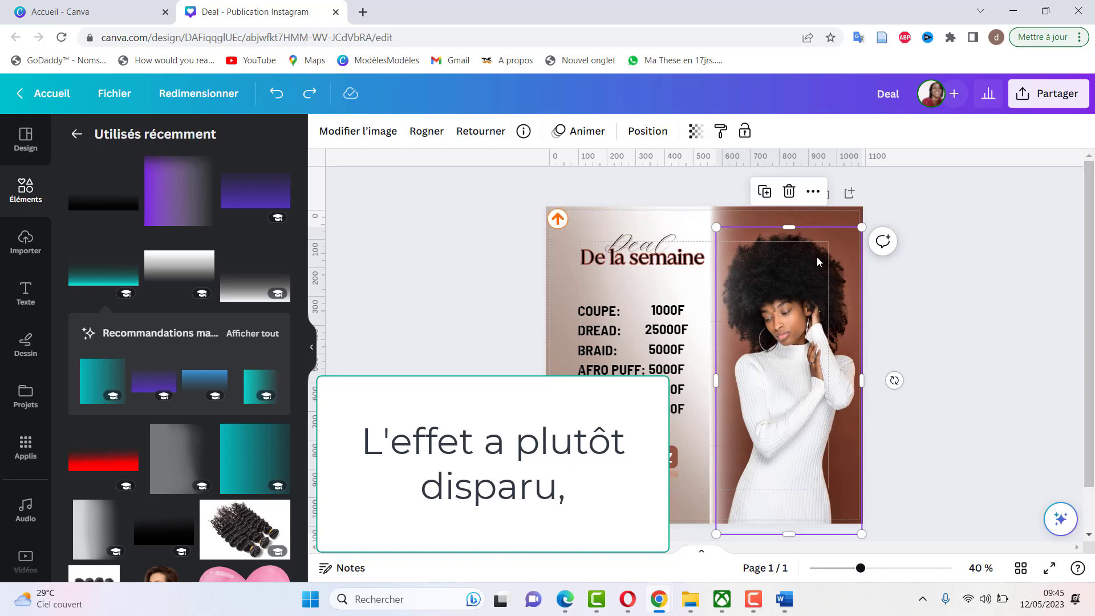
# Step: Apply the Brillance shadow effect to the woman's cut-out photo so it has a glow around its outline
pyautogui.click(357, 133)
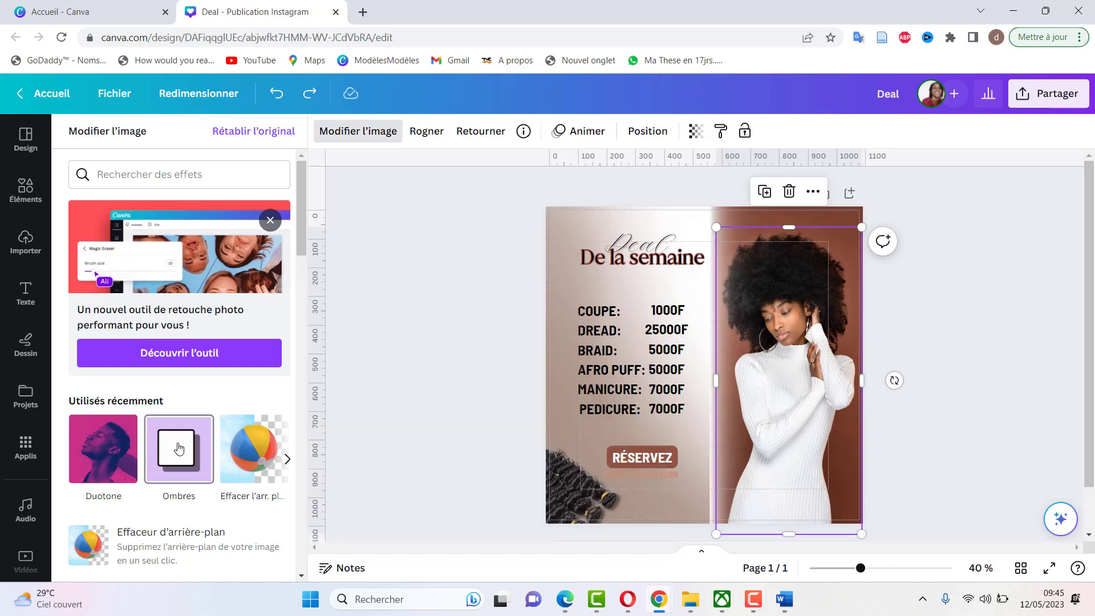
pyautogui.click(175, 452)
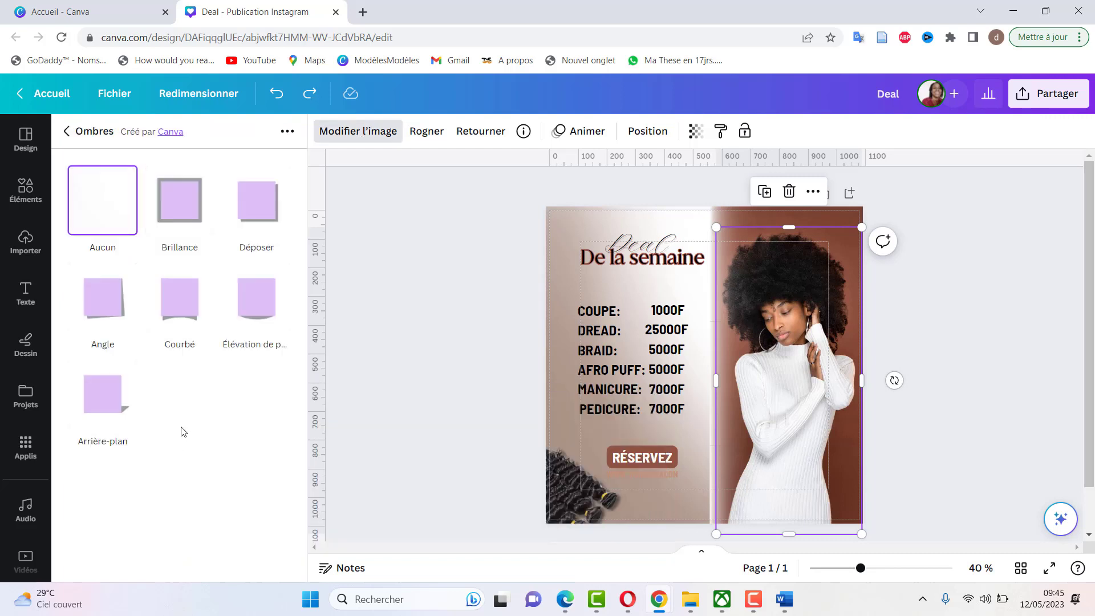
pyautogui.click(183, 209)
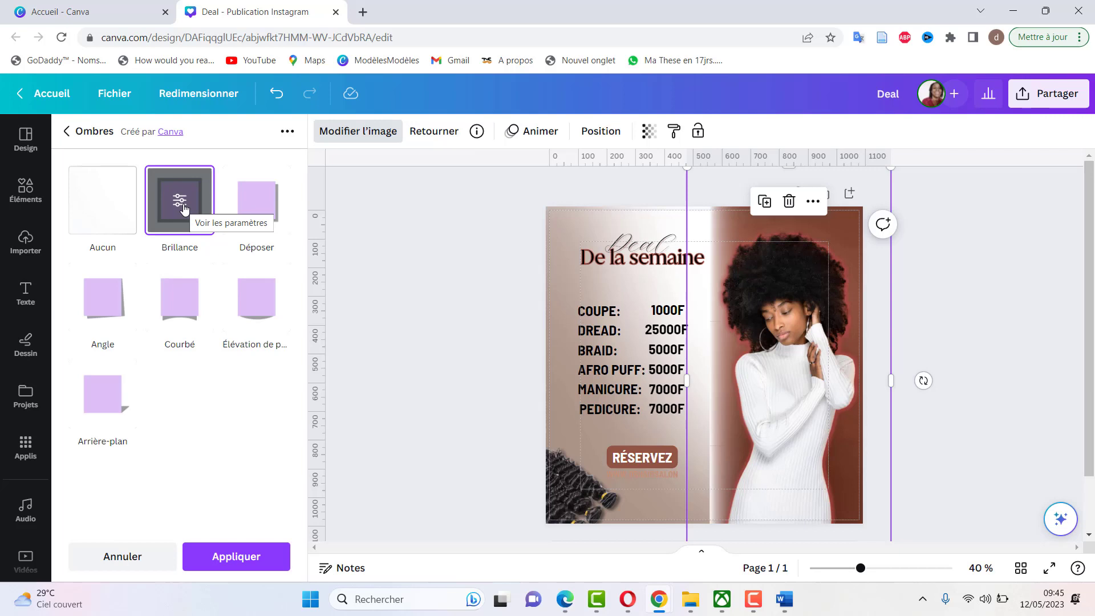
pyautogui.click(412, 290)
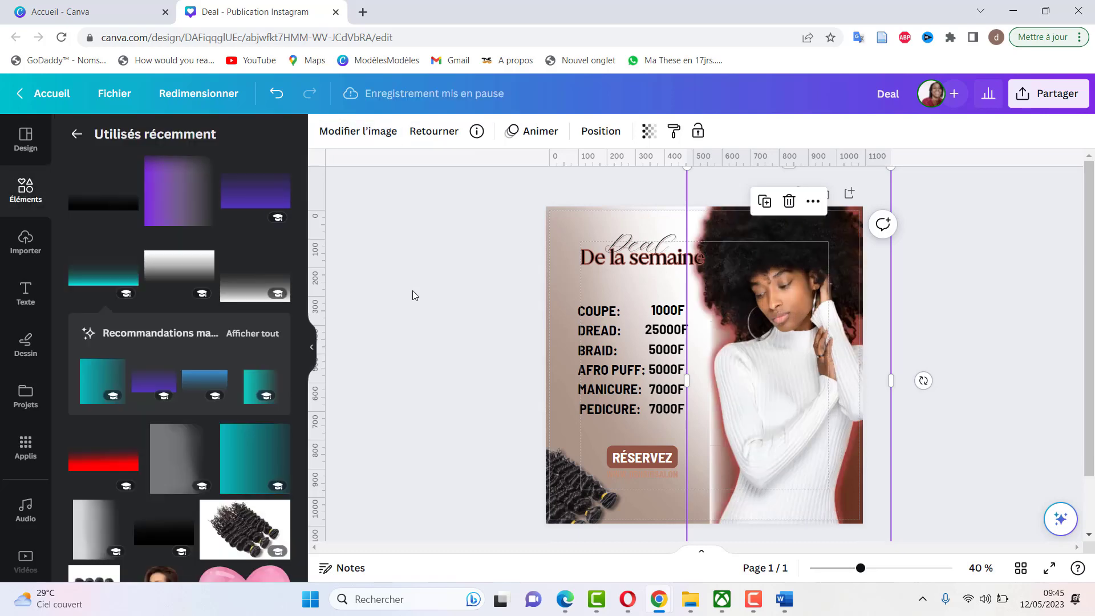
pyautogui.scroll(-1, 396, 477)
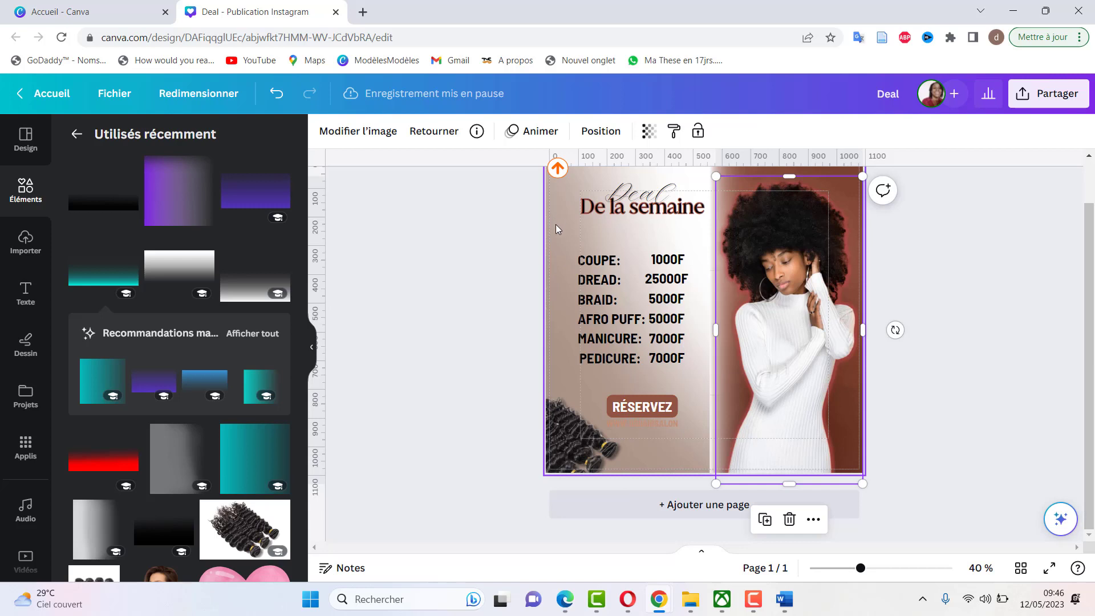
# Step: Recolour the website text under the RÉSERVEZ label with the dark reddish brown taken from the photo's colours
pyautogui.click(638, 423)
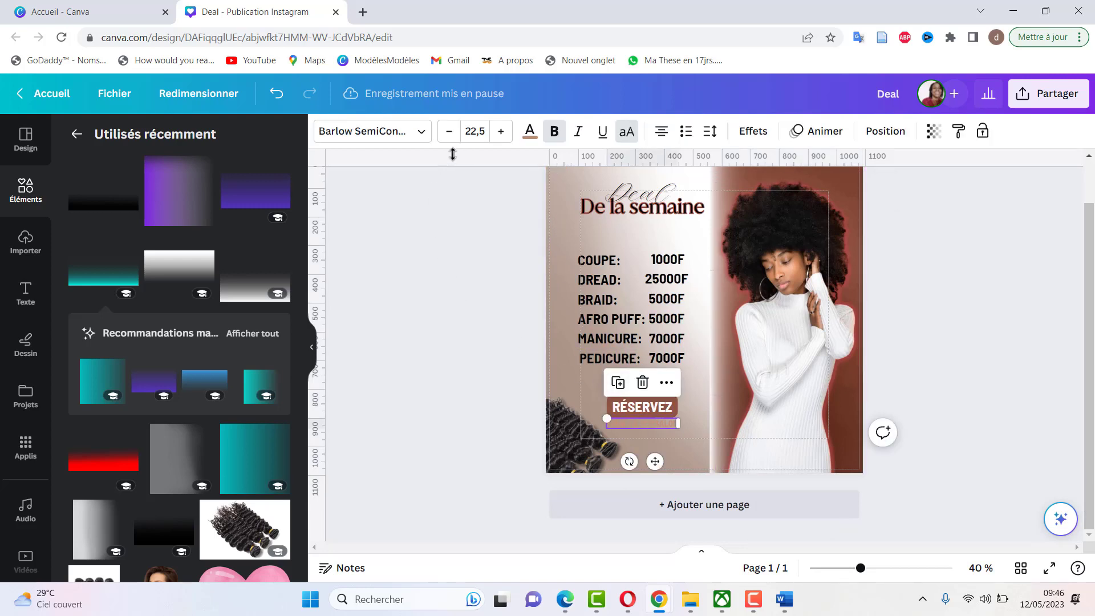
pyautogui.click(529, 136)
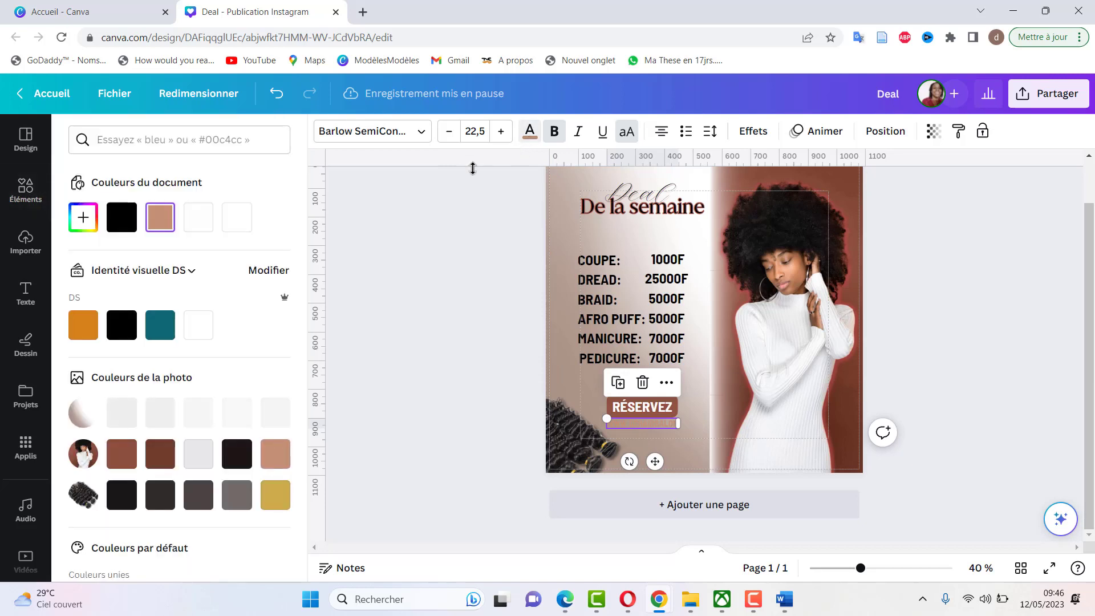
pyautogui.click(124, 462)
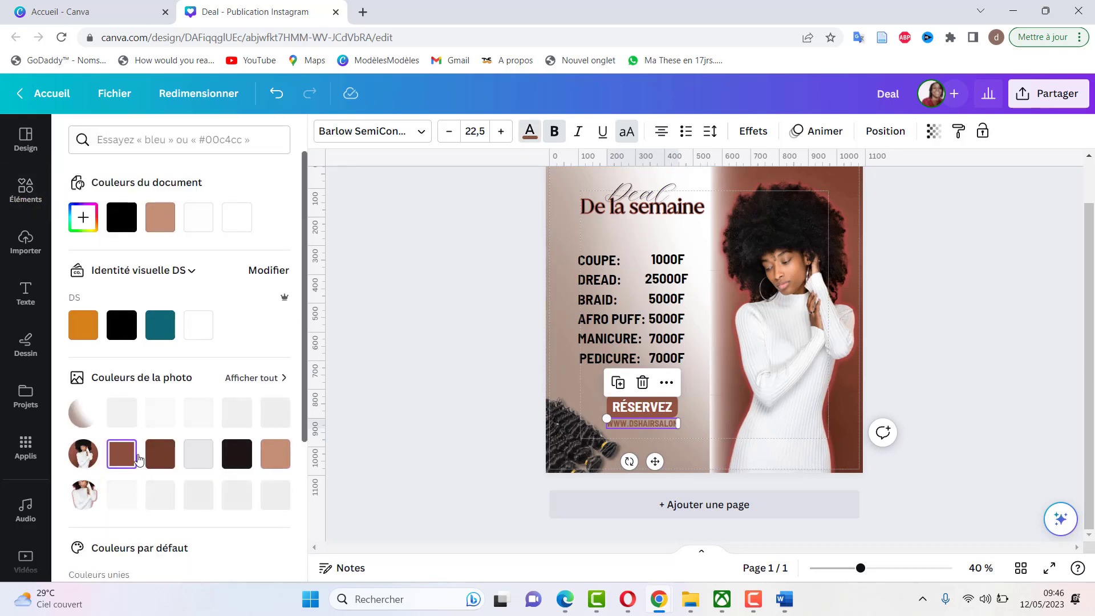
pyautogui.click(157, 461)
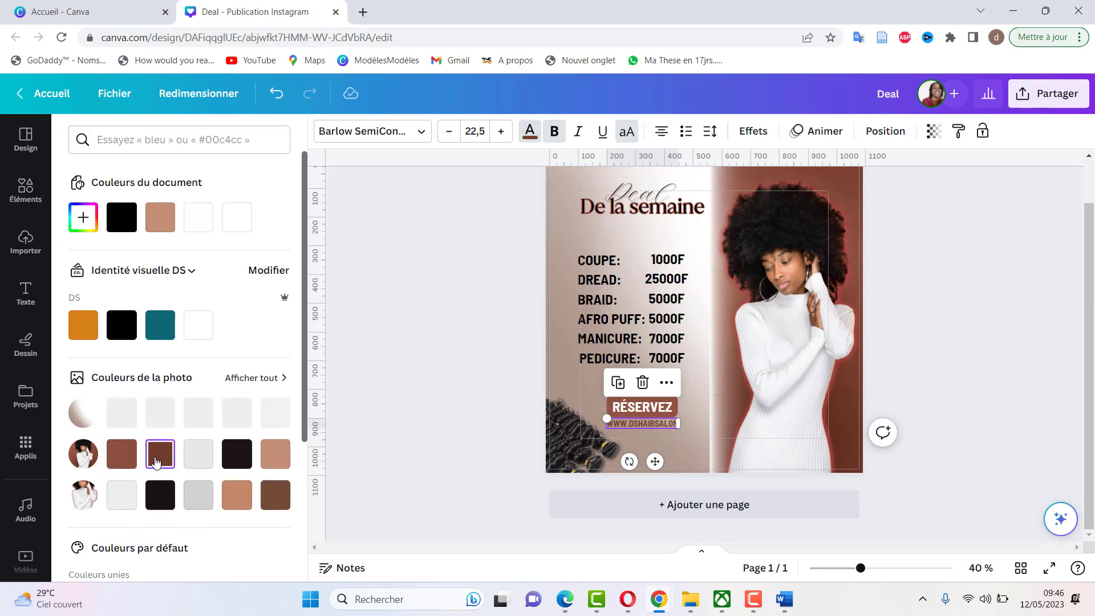
pyautogui.click(464, 398)
pyautogui.click(463, 398)
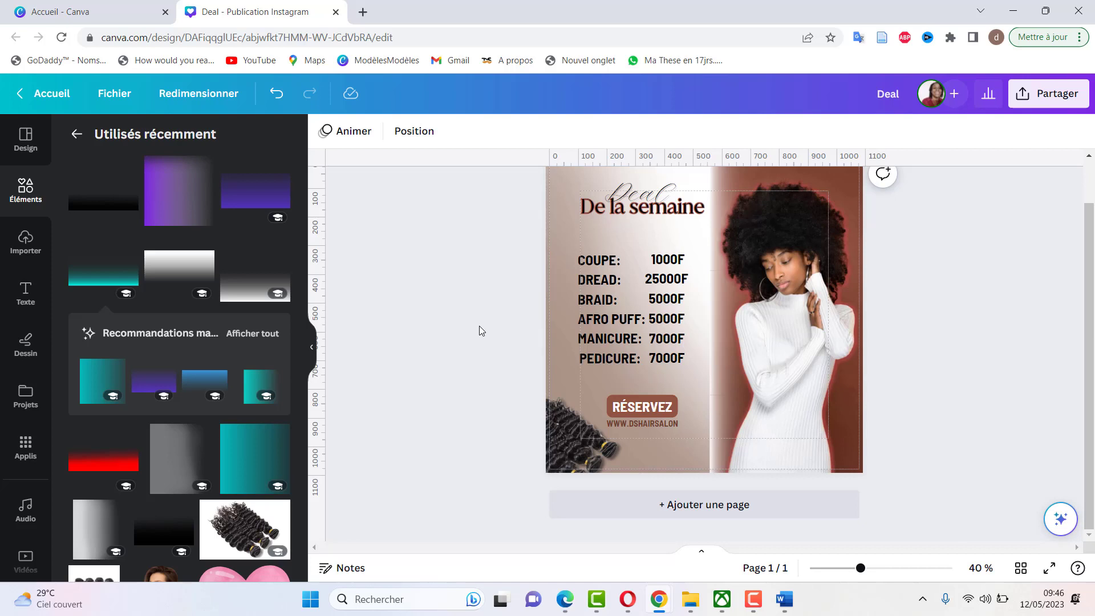
pyautogui.scroll(1, 478, 331)
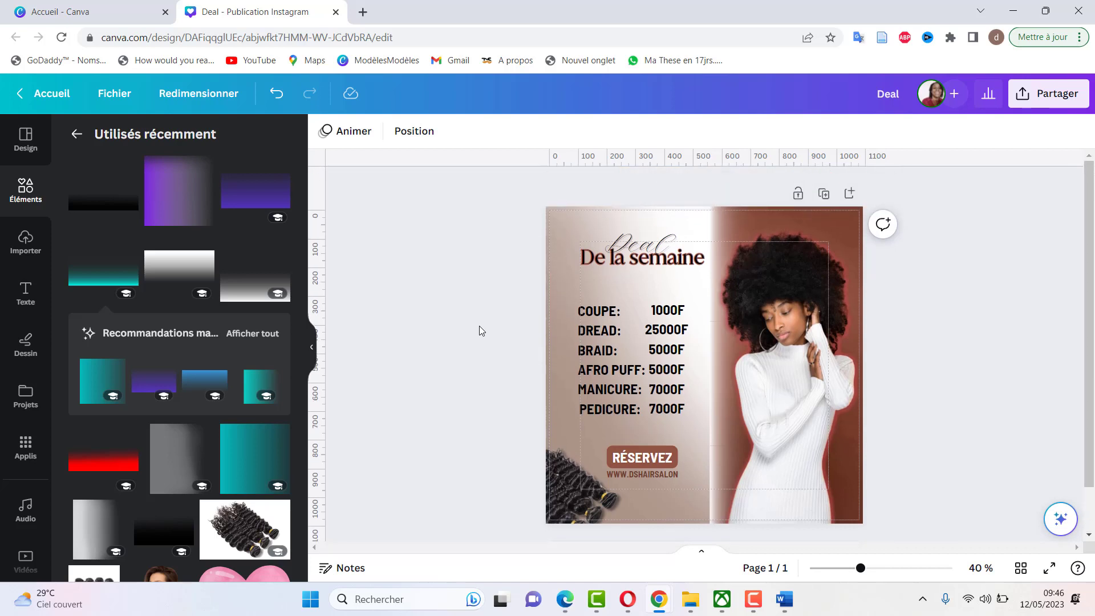